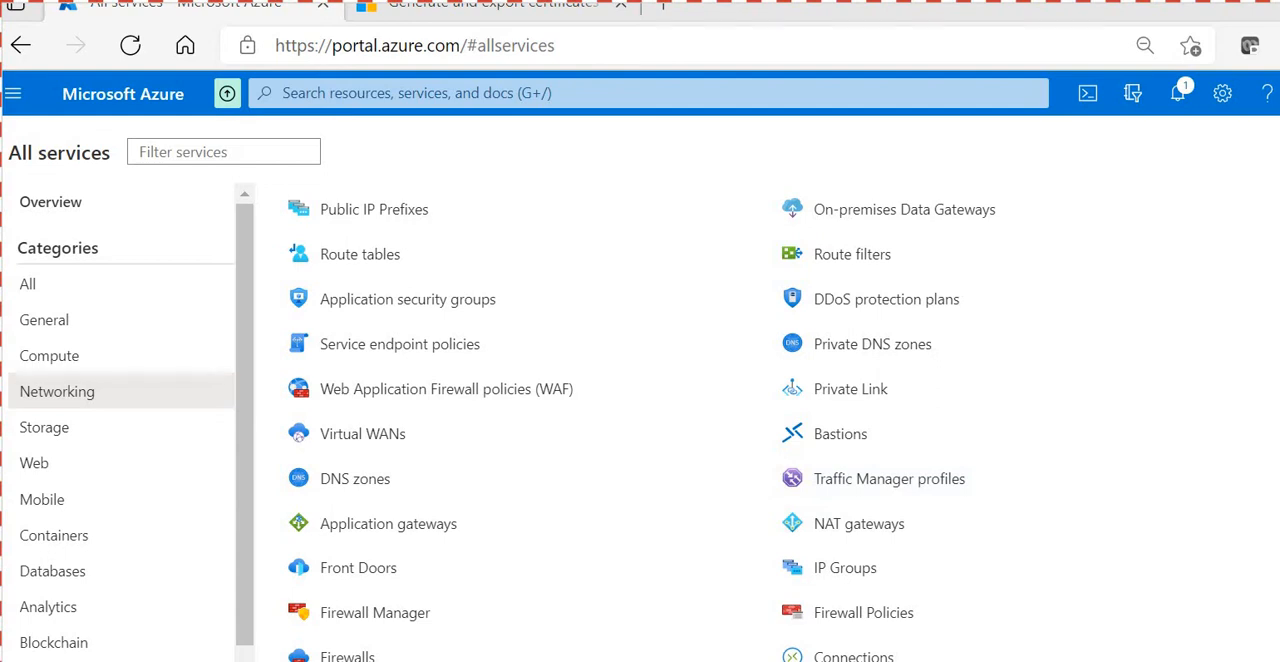
# - Review the network diagram in Paint, and open the list of virtual network gateways in the Azure portal
pyautogui.hotkey('alt', 'Tab')
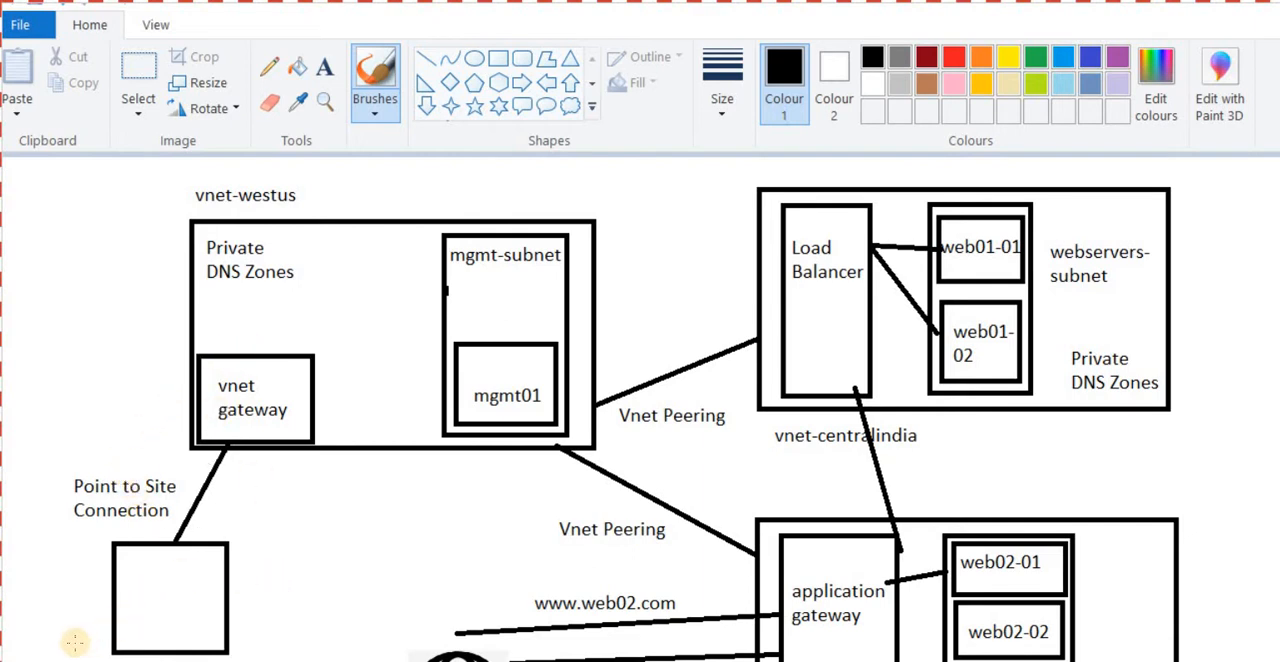
pyautogui.hotkey('alt', 'Tab')
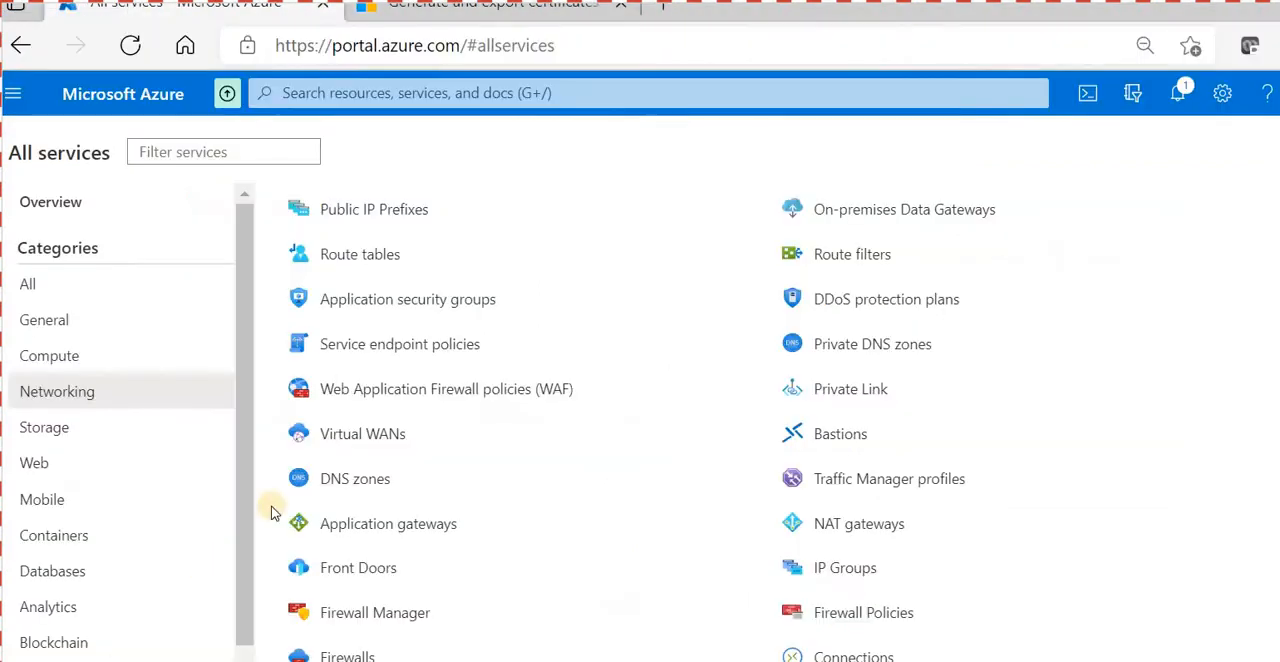
pyautogui.scroll(-2, 738, 468)
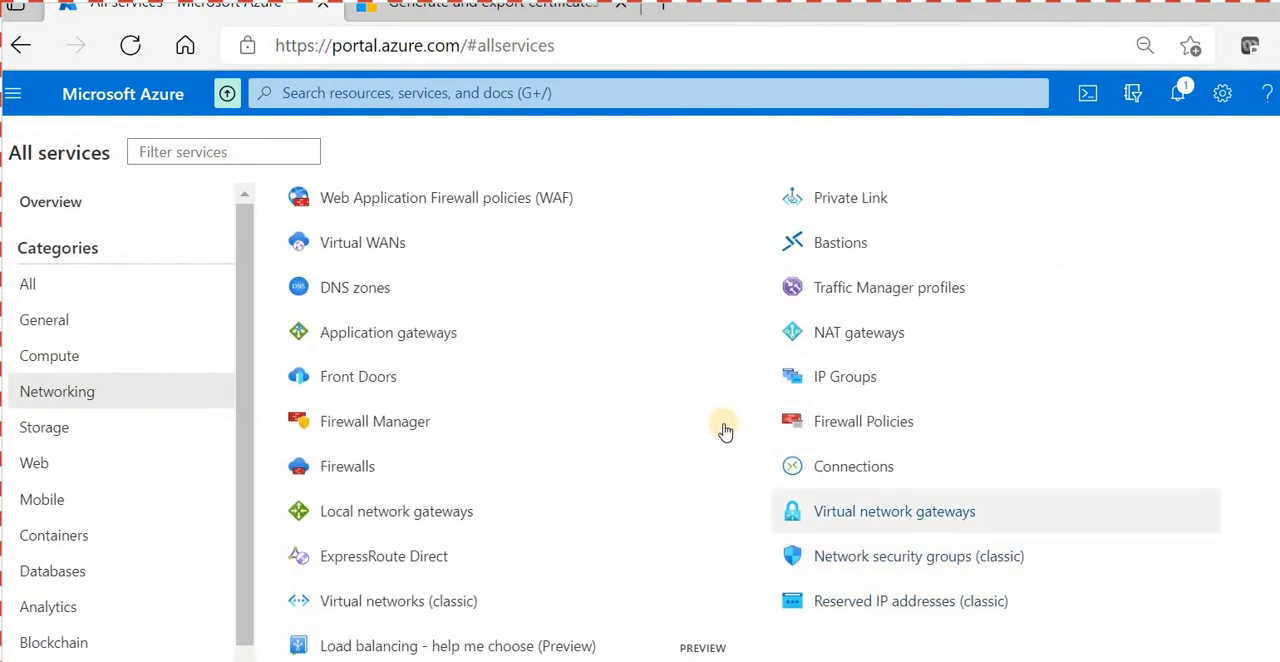
pyautogui.click(894, 511)
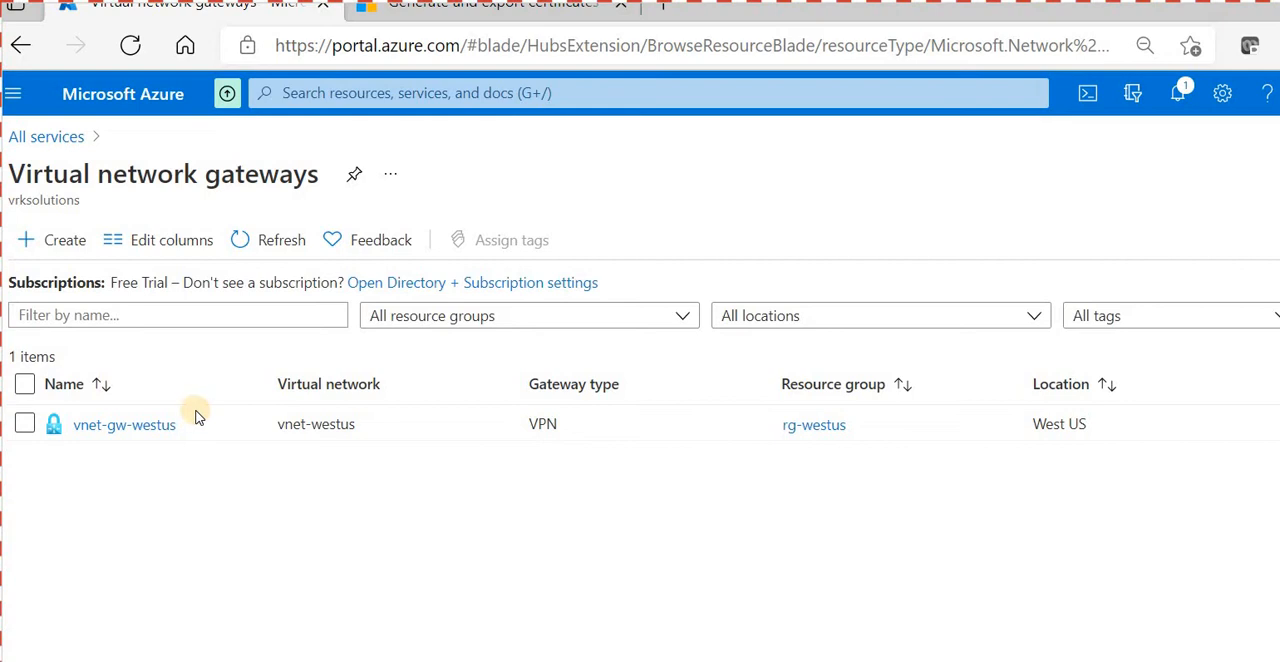
# - Start creating a virtual network gateway and name it vnet-gw-west
pyautogui.click(58, 236)
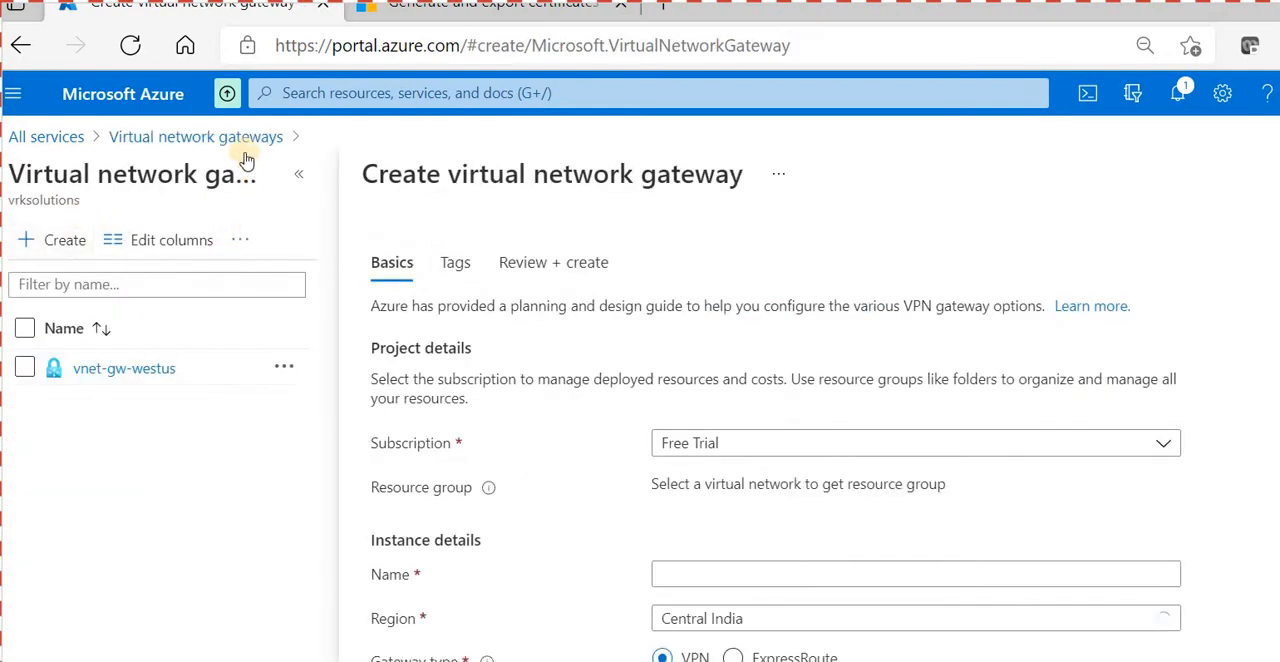
pyautogui.click(298, 174)
pyautogui.scroll(-1, 378, 430)
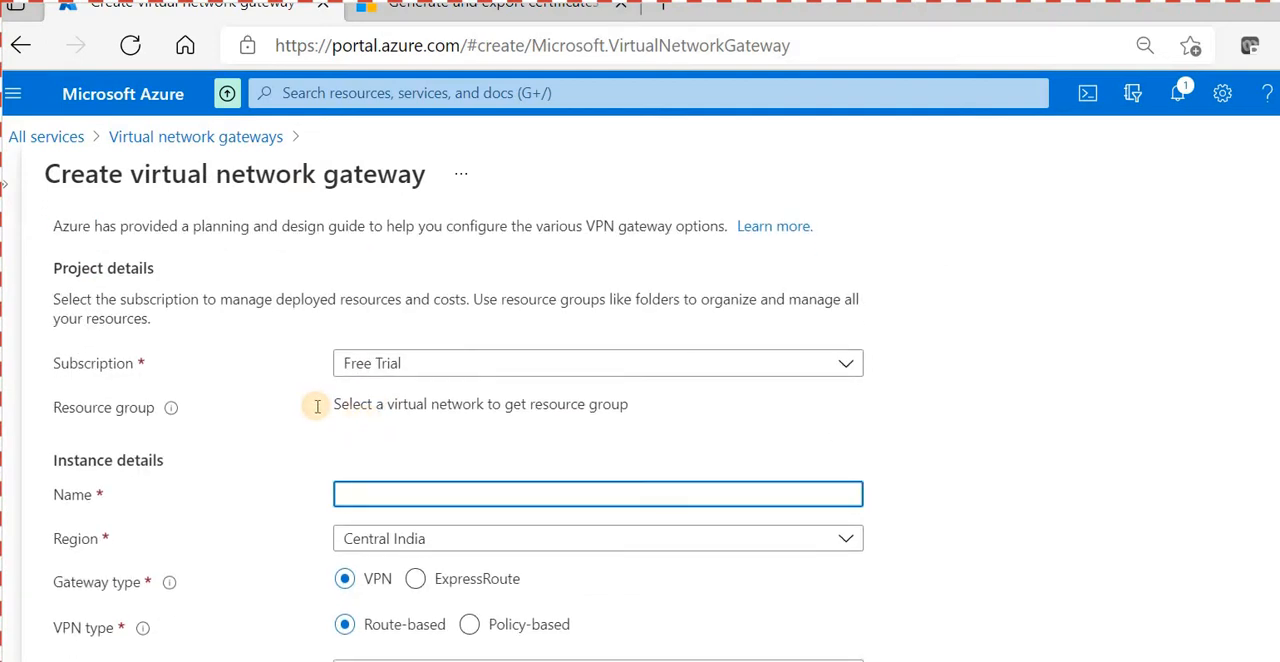
pyautogui.write('vnet-')
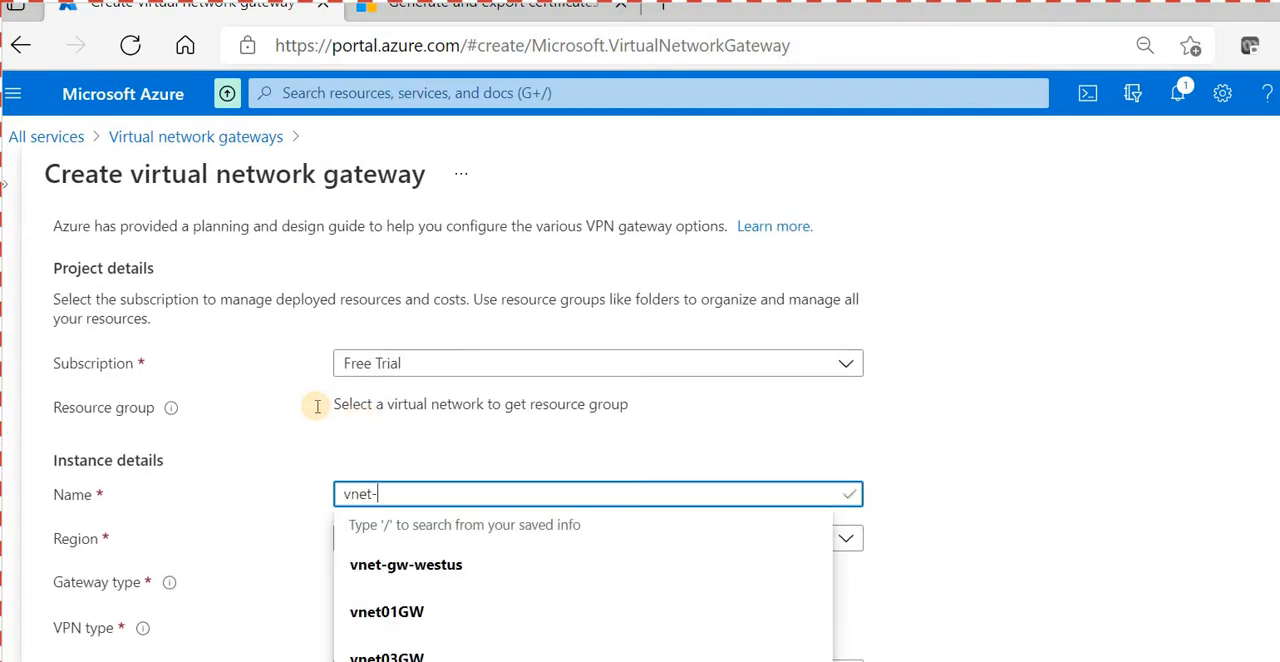
pyautogui.write('g')
pyautogui.press('BackSpace')
pyautogui.write('ge')
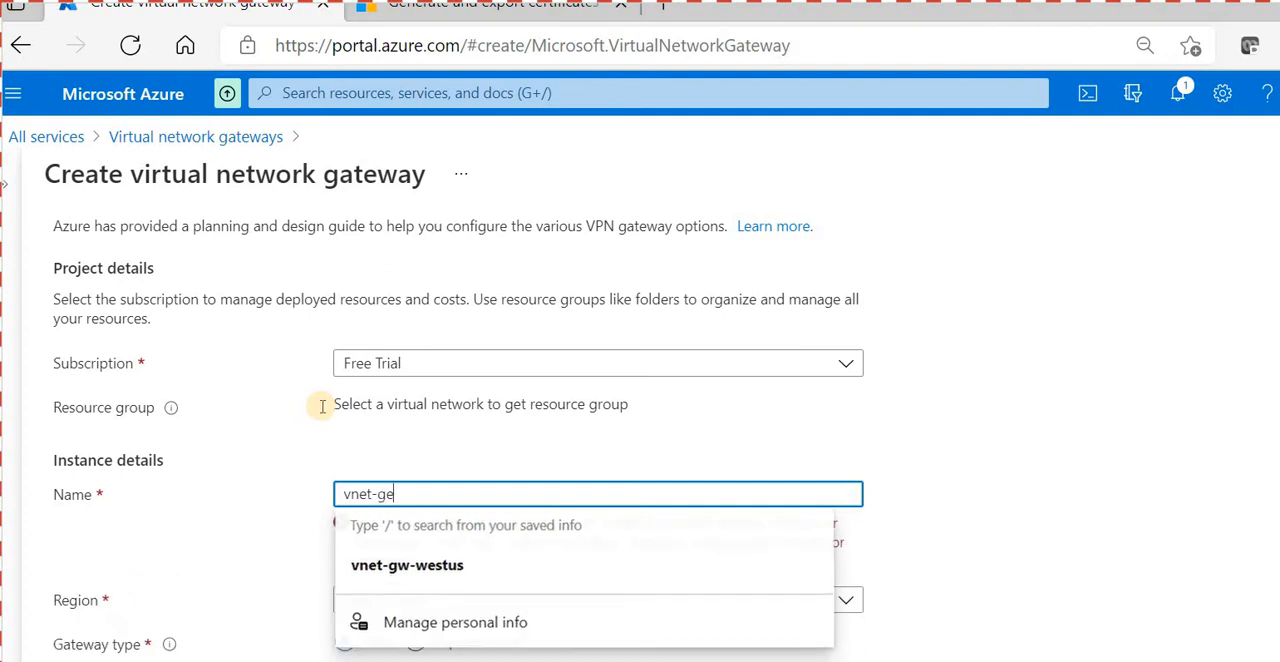
pyautogui.press('BackSpace')
pyautogui.write('w-west')
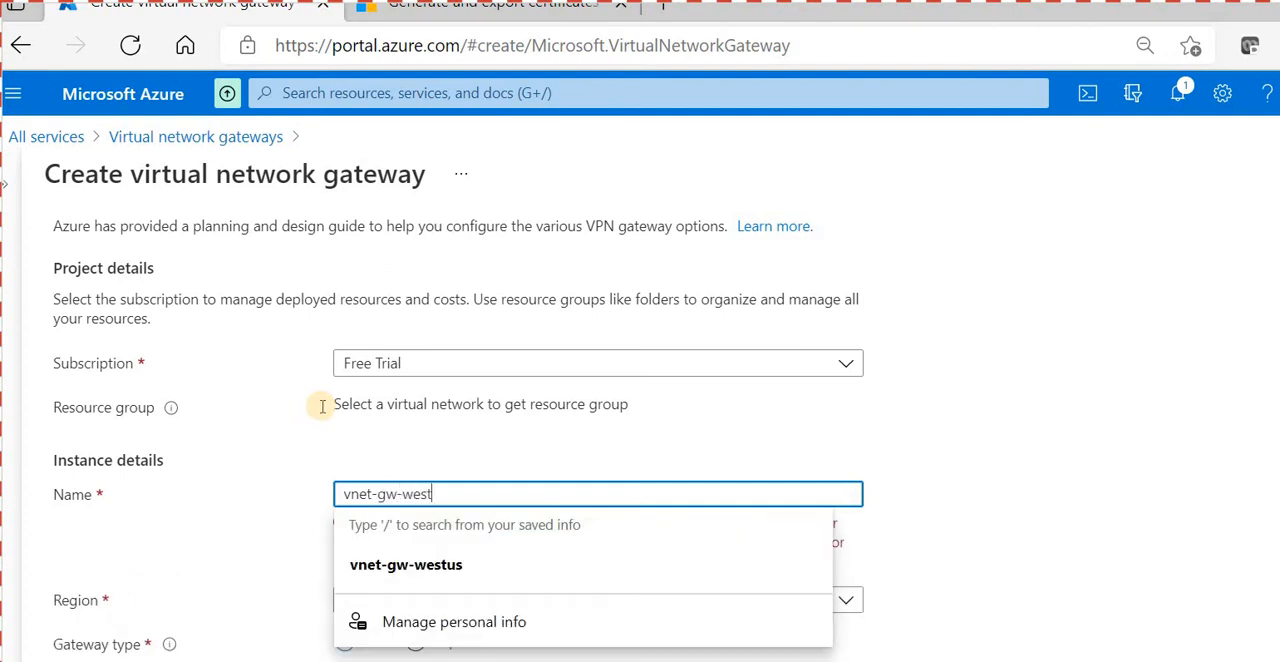
pyautogui.press('Down')
pyautogui.press('Escape')
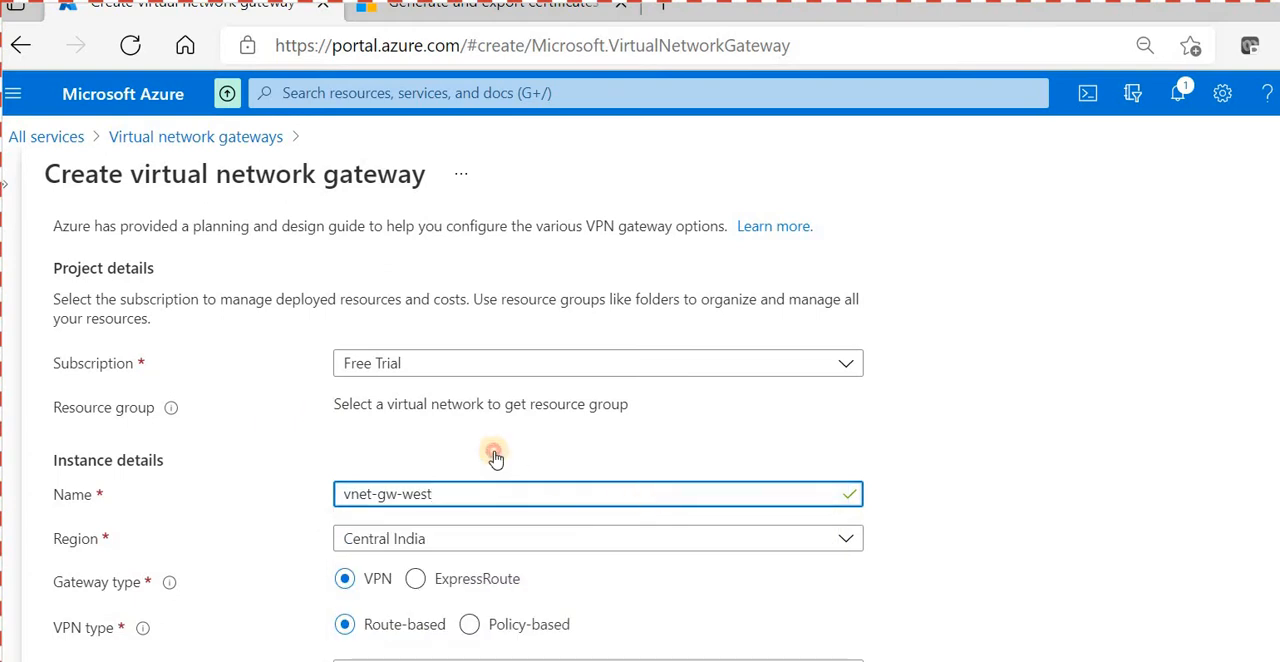
# - Set the new gateway's region to West US
pyautogui.click(494, 538)
pyautogui.scroll(-2, 348, 380)
pyautogui.scroll(-2, 345, 405)
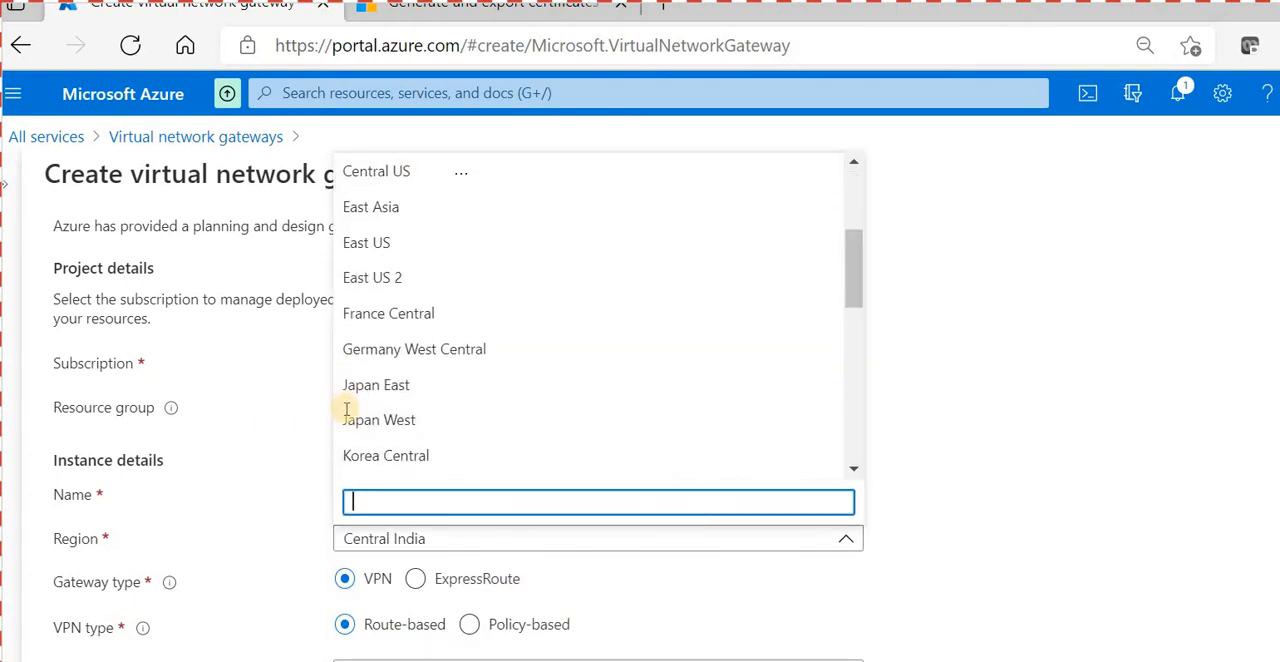
pyautogui.write('west')
pyautogui.click(385, 391)
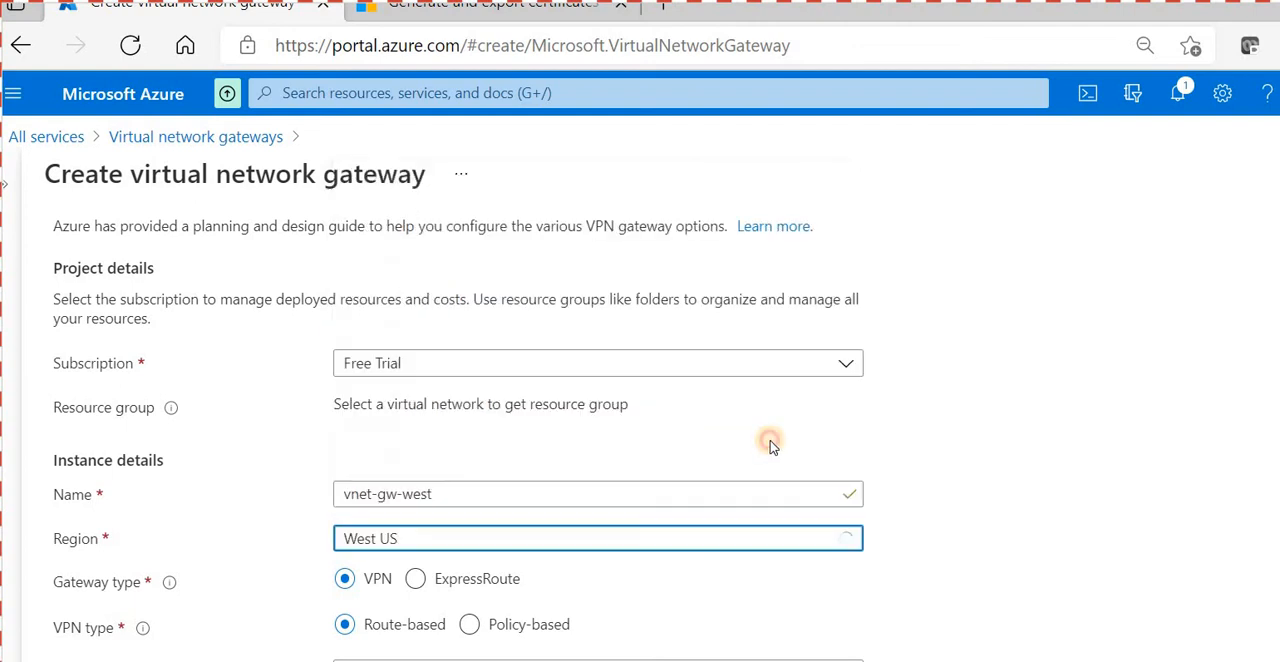
# - Choose vnet-westus as the gateway's virtual network, and examine the networks available for association and the subnet settings
pyautogui.scroll(-3, 560, 460)
pyautogui.scroll(1, 354, 323)
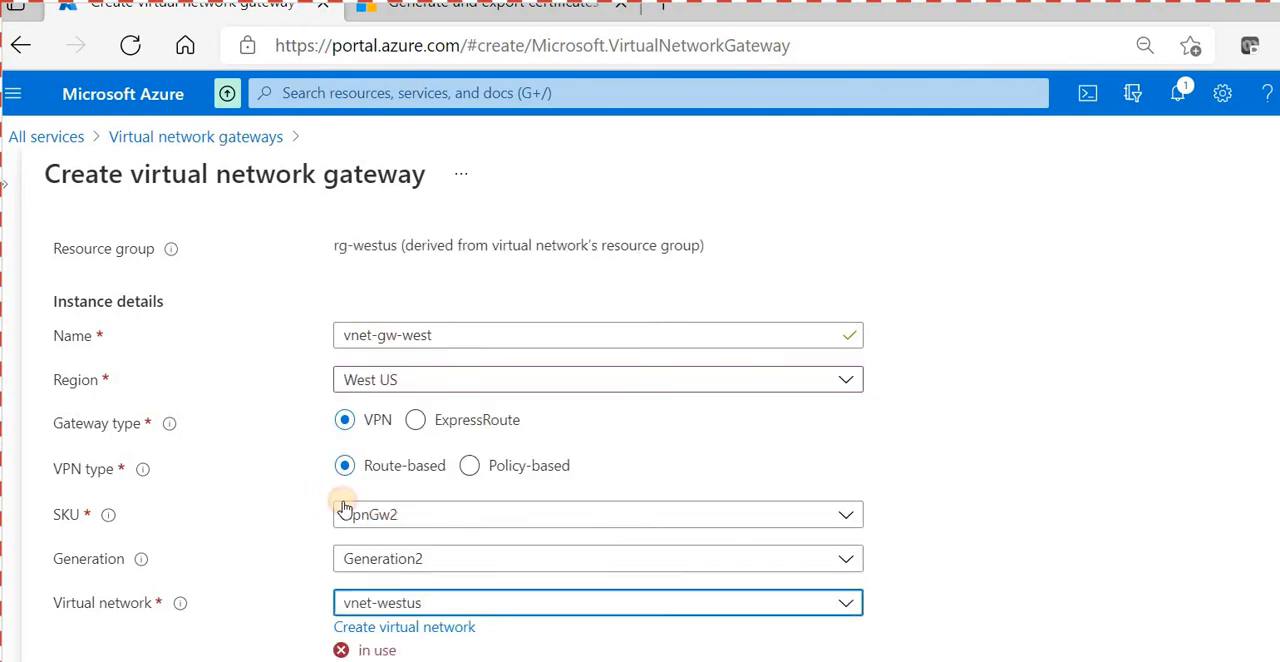
pyautogui.click(412, 603)
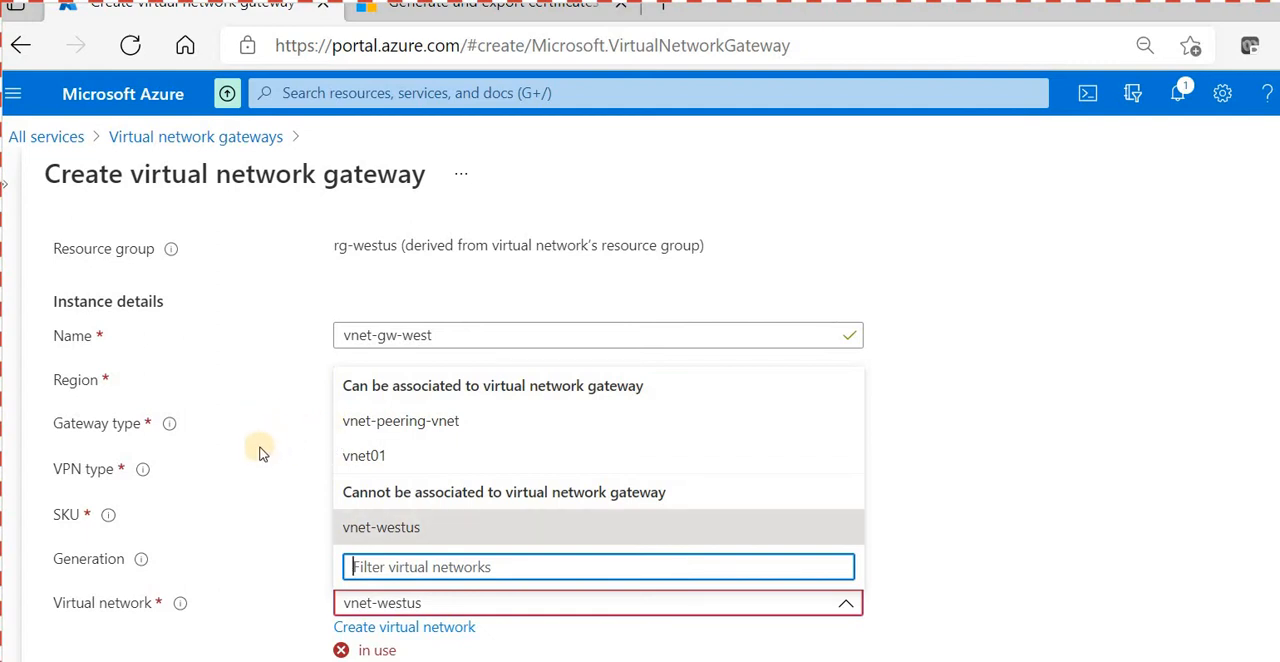
pyautogui.click(298, 432)
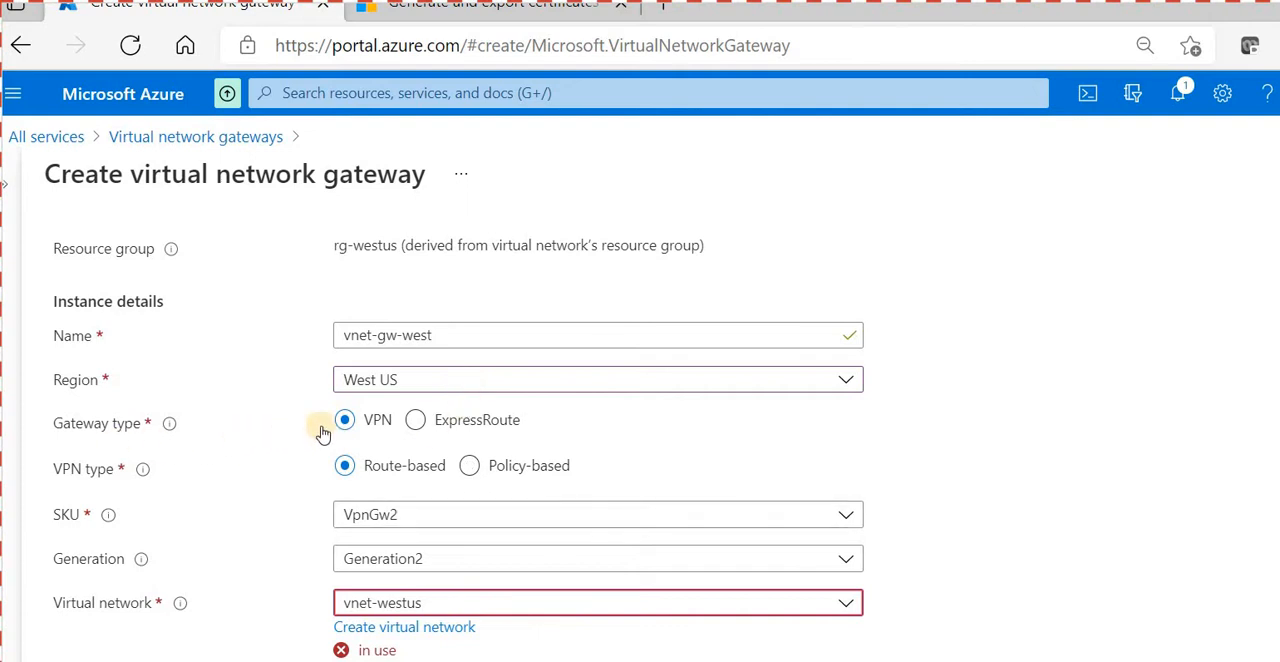
pyautogui.click(543, 507)
pyautogui.click(540, 505)
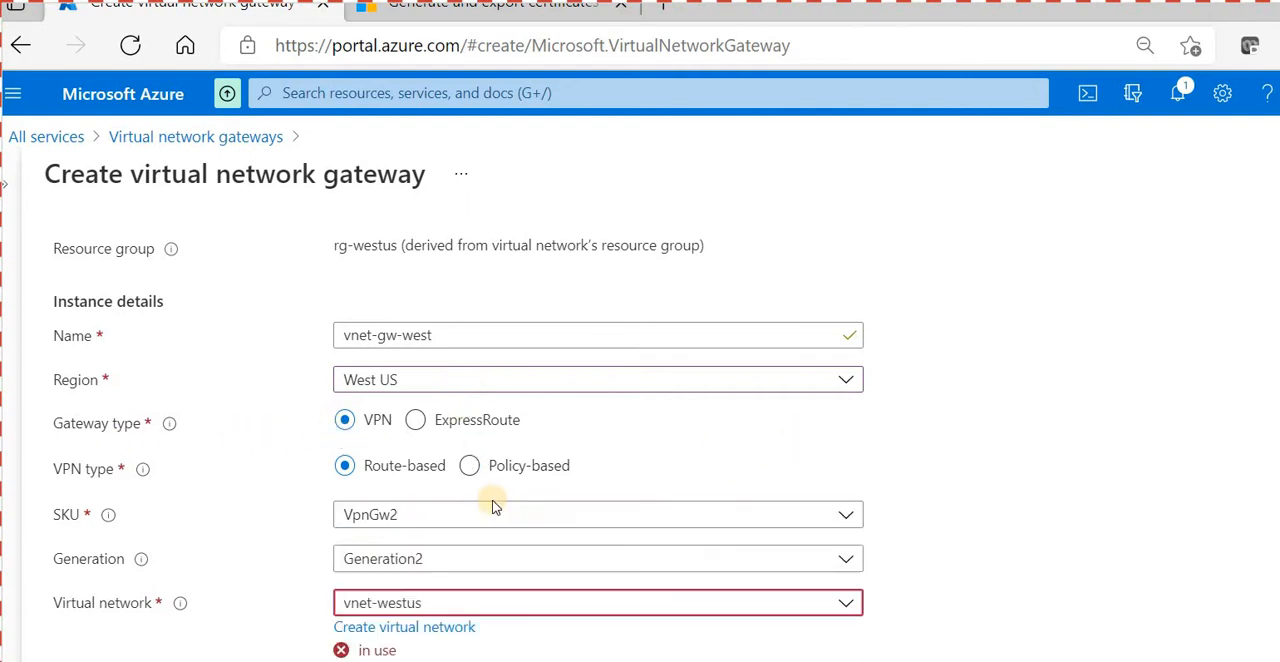
pyautogui.scroll(-2, 457, 449)
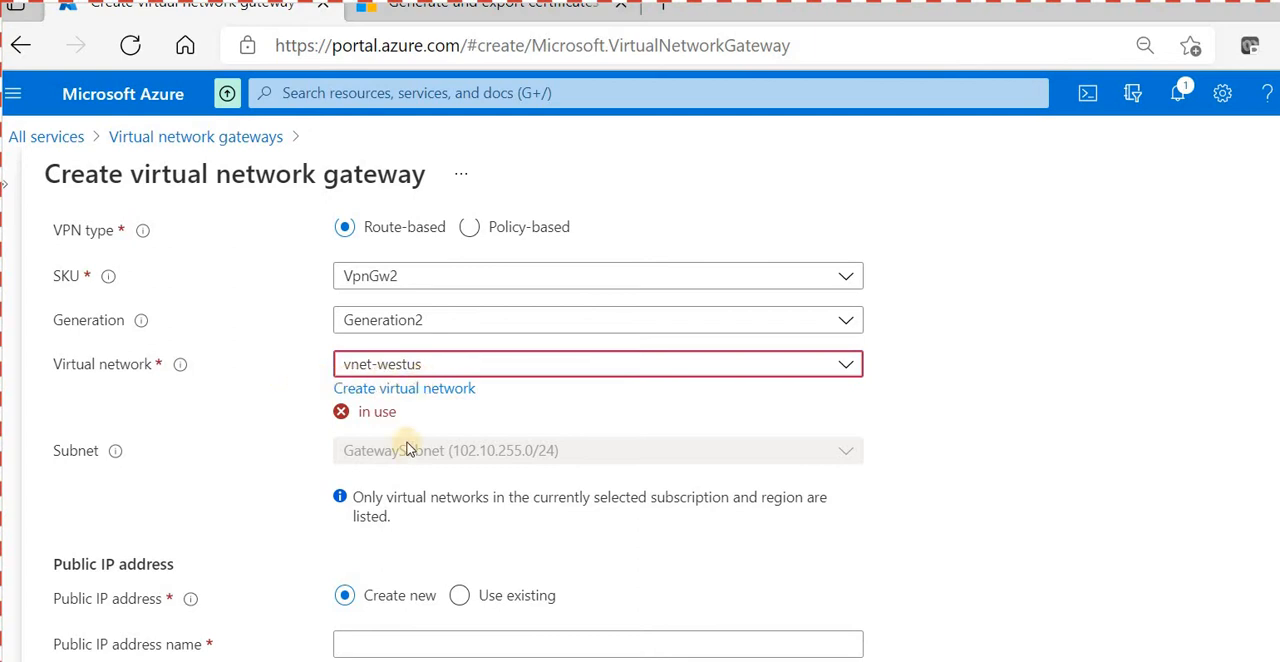
pyautogui.scroll(1, 412, 444)
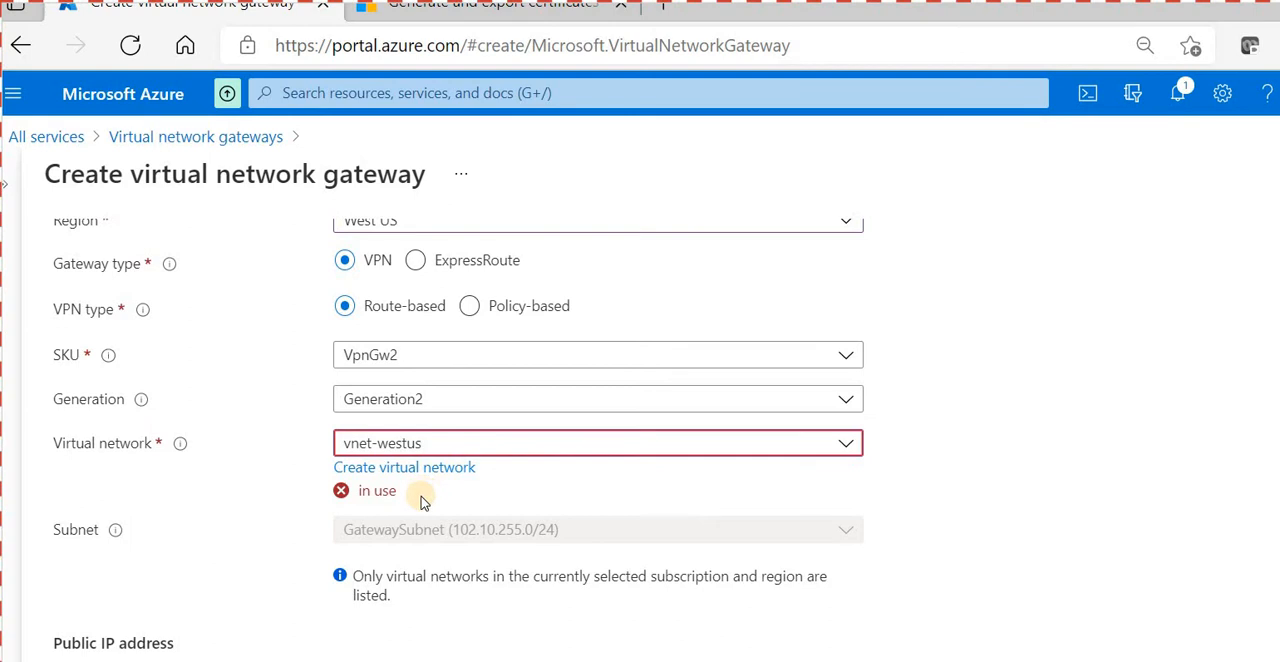
pyautogui.scroll(-2, 400, 520)
pyautogui.scroll(4, 383, 400)
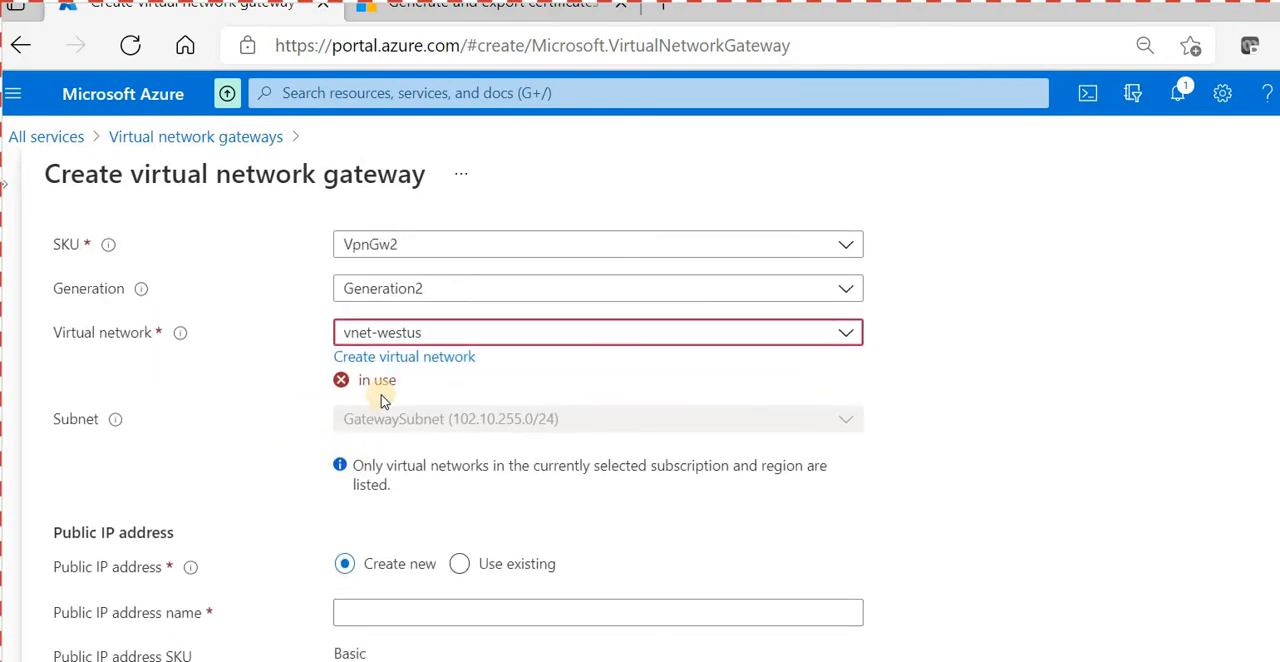
# - Name the new public IP address vnet-gw-westus-pip, reusing the gateway name as its base
pyautogui.tripleClick(390, 415)
pyautogui.hotkey('ctrl', 'c')
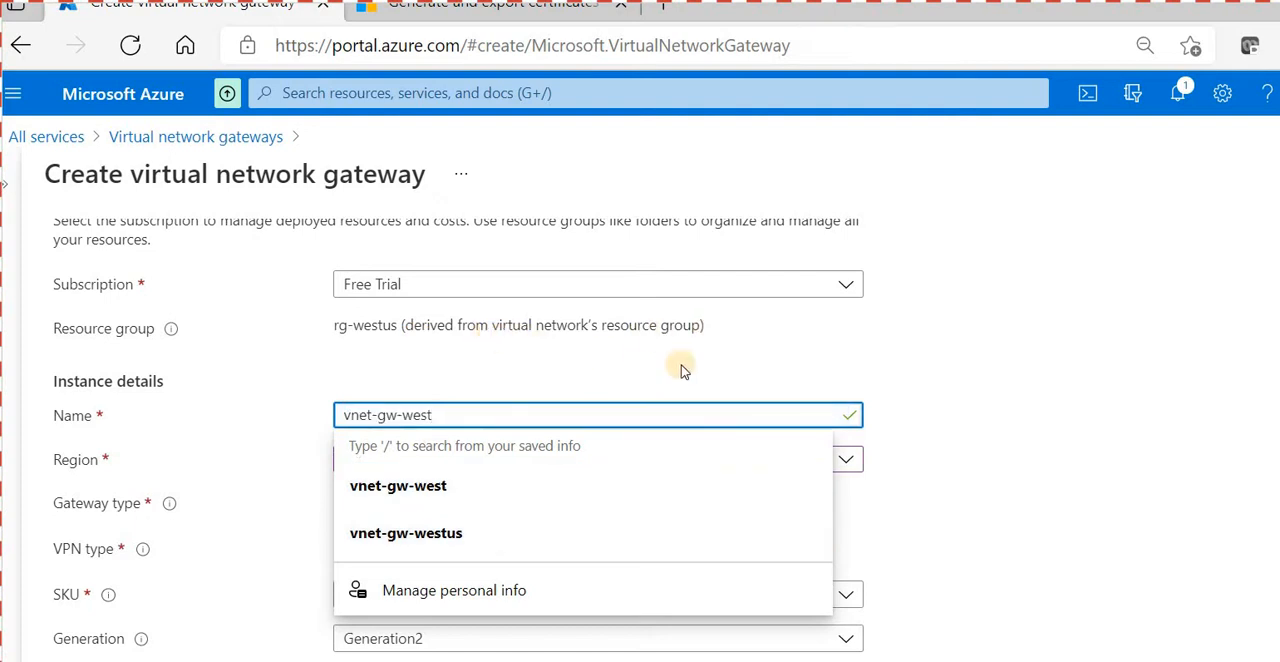
pyautogui.scroll(-4, 697, 474)
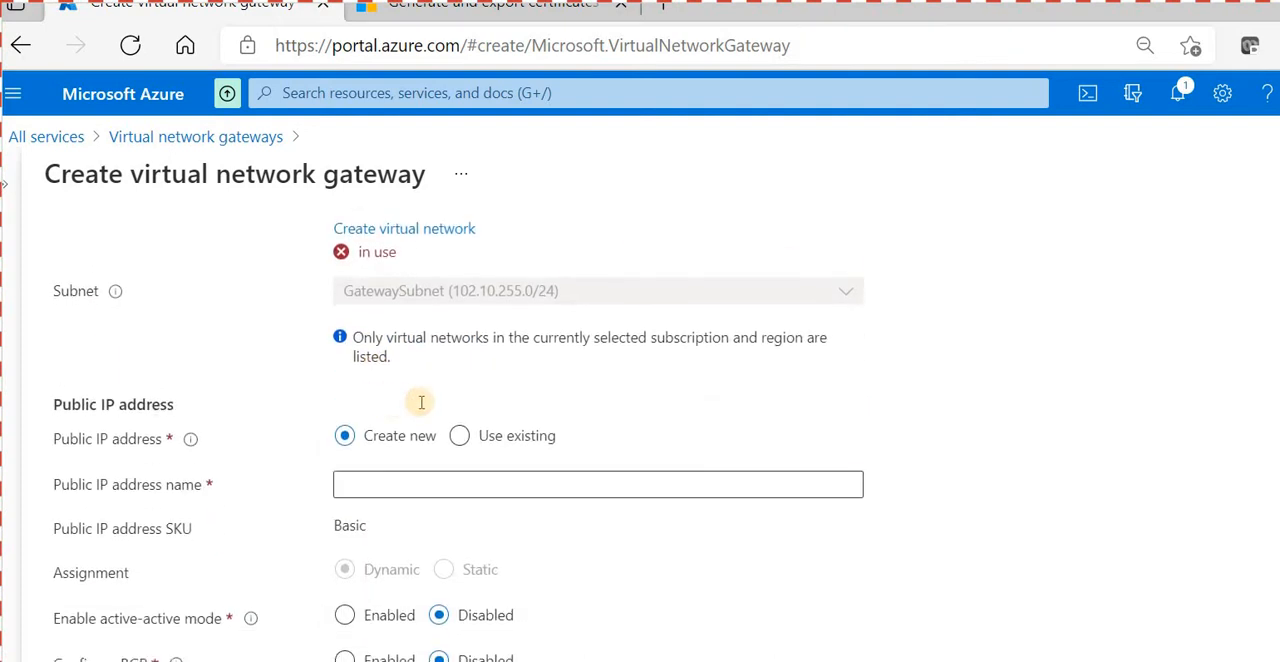
pyautogui.click(410, 482)
pyautogui.hotkey('ctrl', 'v')
pyautogui.write('pip')
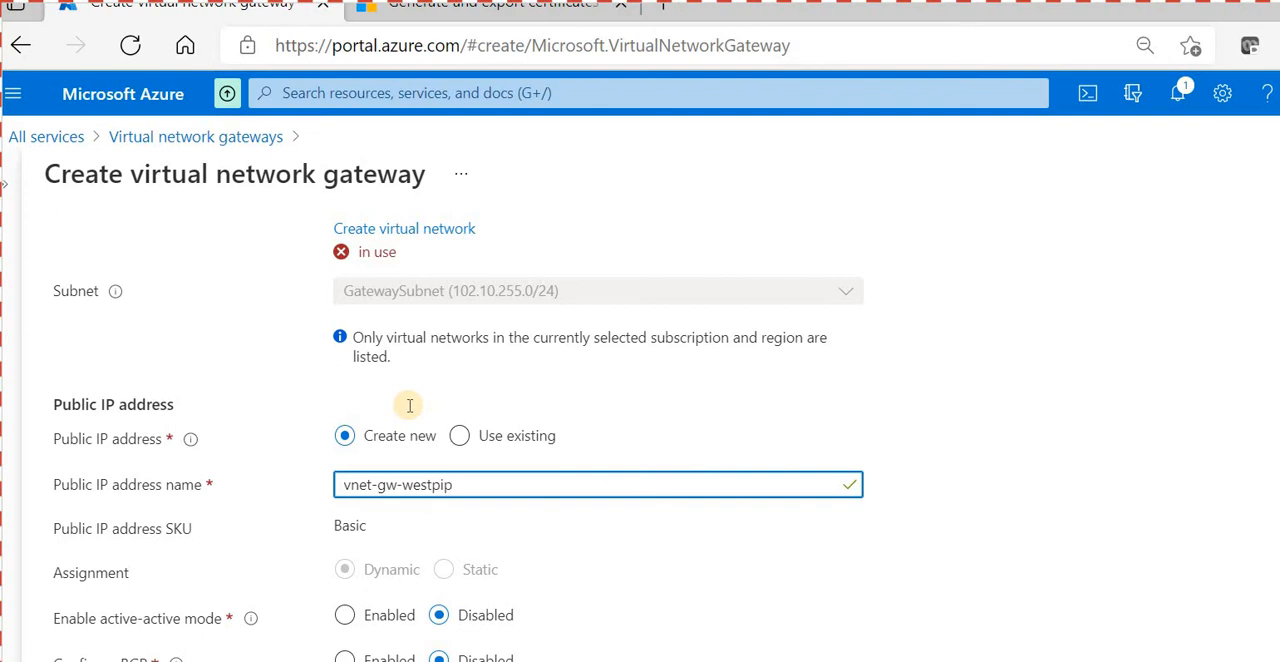
pyautogui.press('Left')
pyautogui.write('us-')
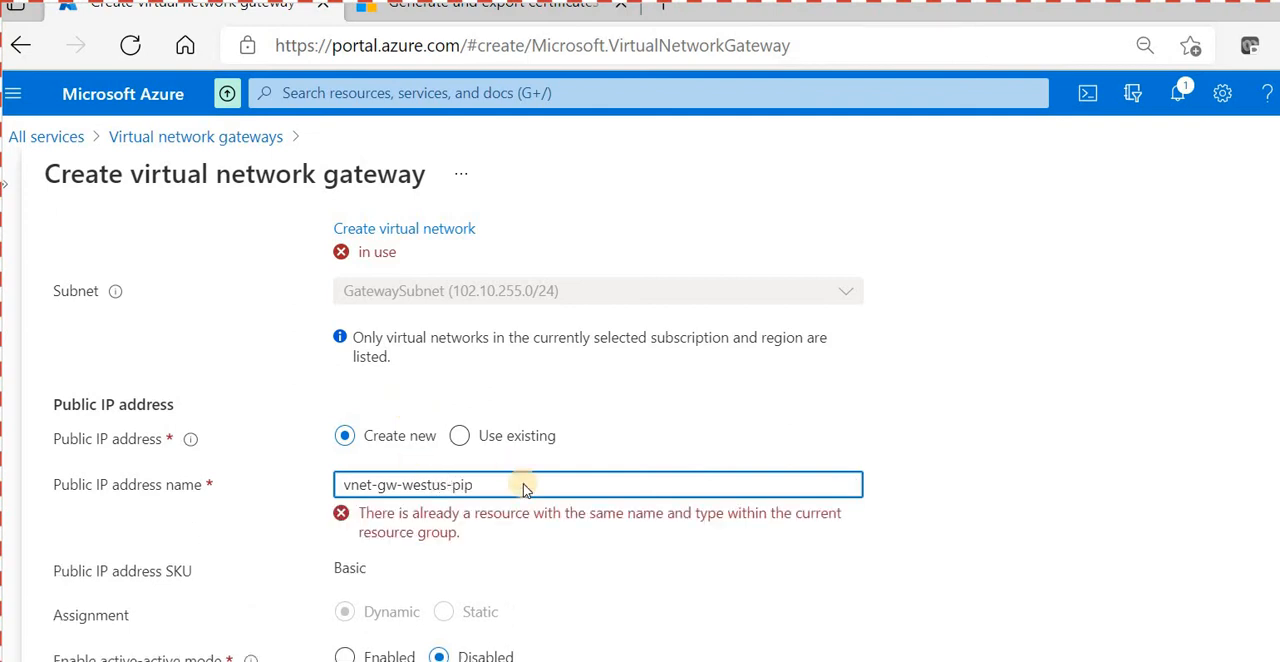
# - Discard the unsaved gateway form and return to the list of virtual network gateways
pyautogui.scroll(-1, 128, 620)
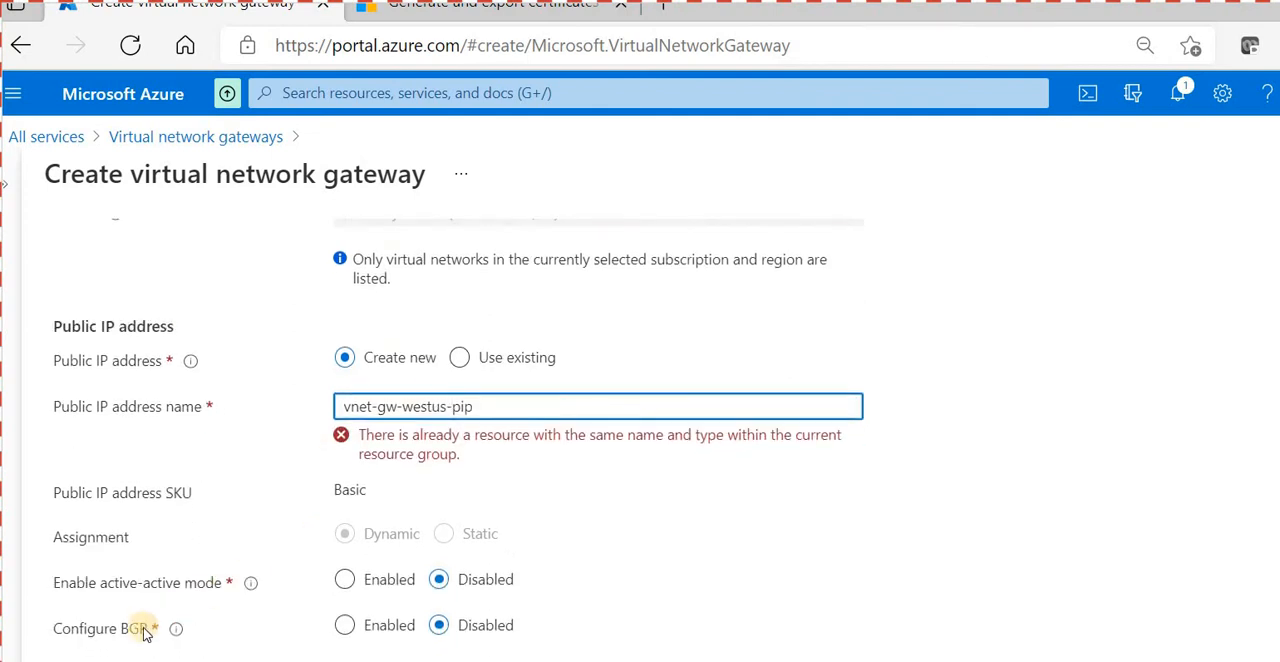
pyautogui.click(148, 121)
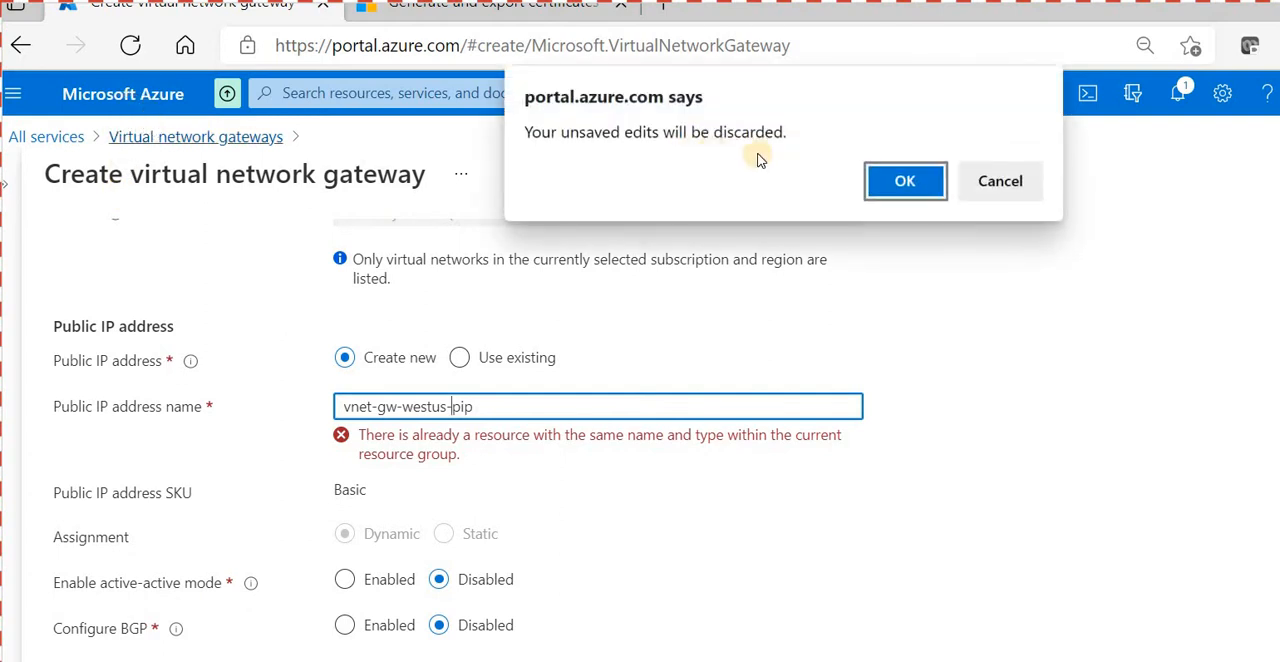
pyautogui.press('Return')
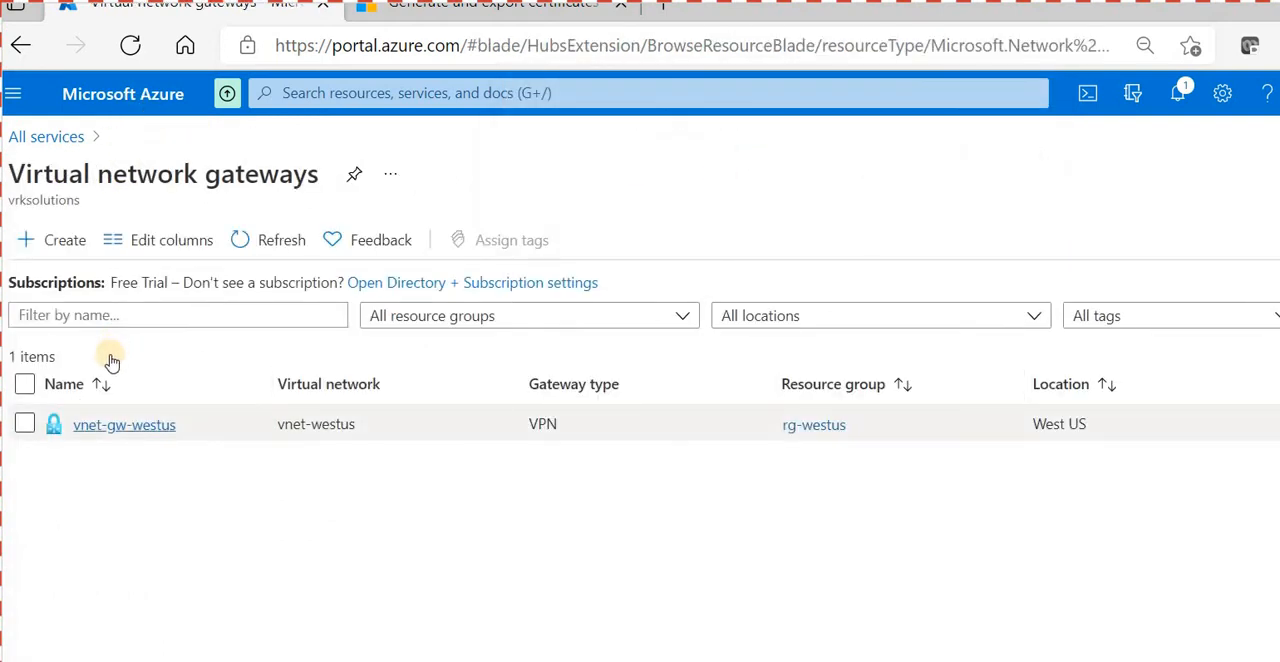
# - Open the point-to-site configuration of the gateway vnet-gw-westus and start configuring it
pyautogui.click(122, 424)
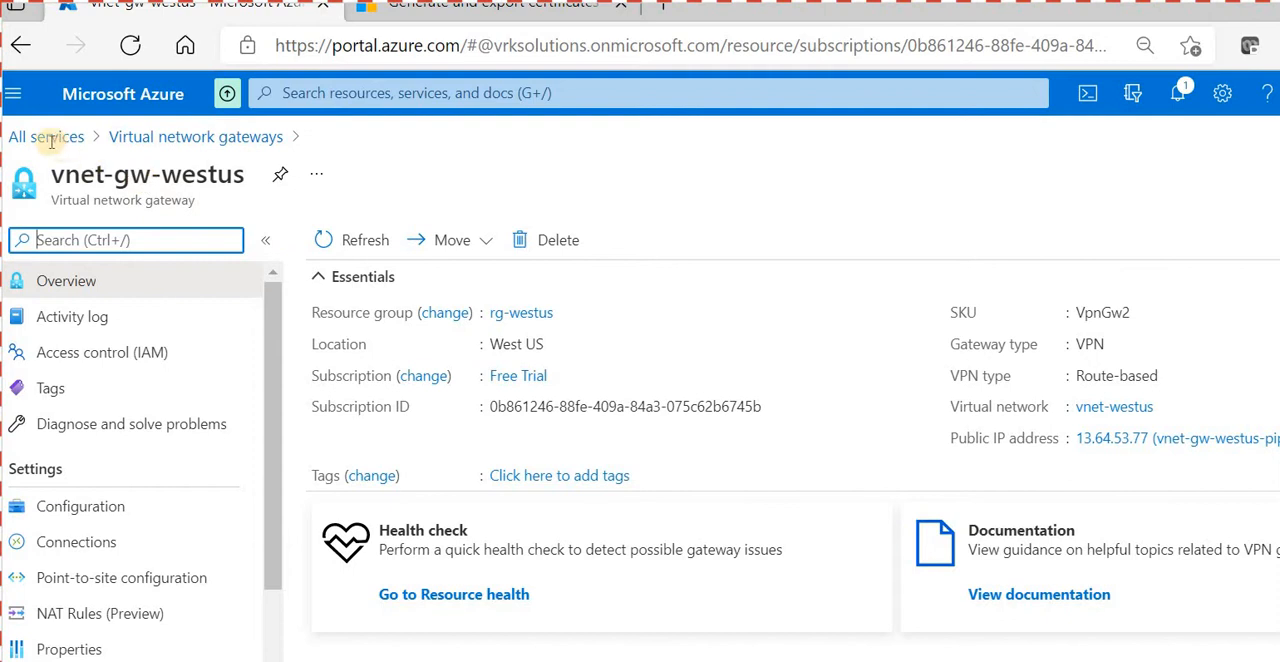
pyautogui.moveTo(51, 176); pyautogui.dragTo(244, 180)
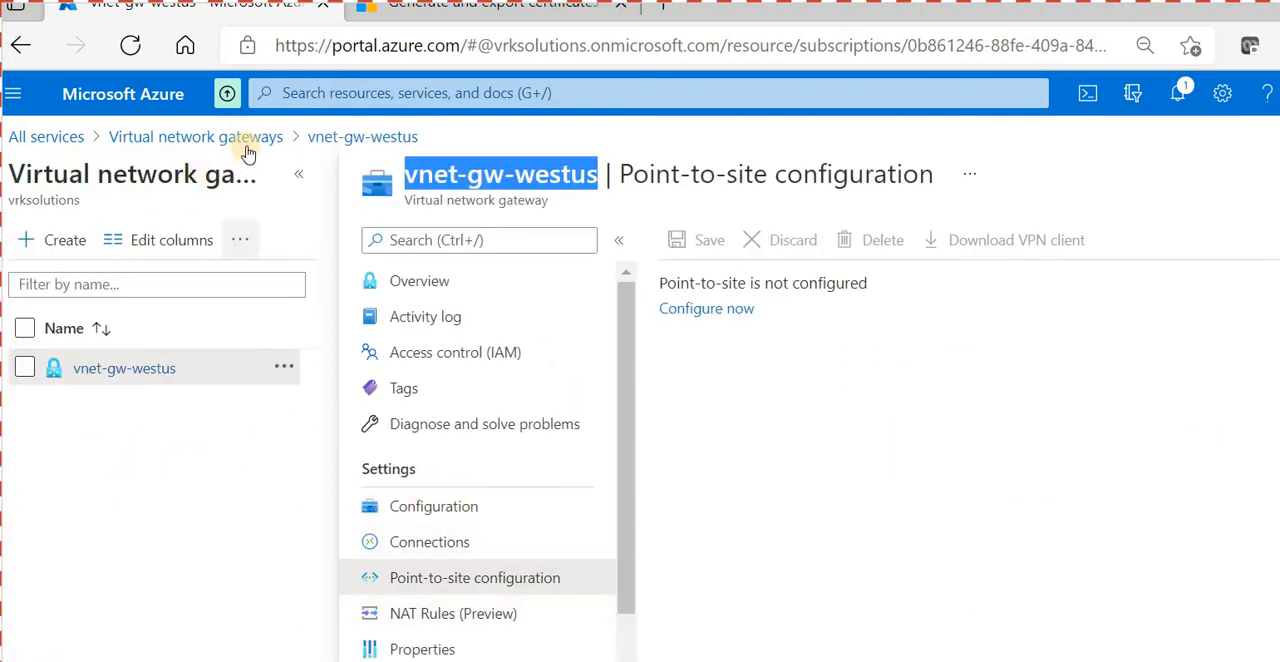
pyautogui.click(298, 174)
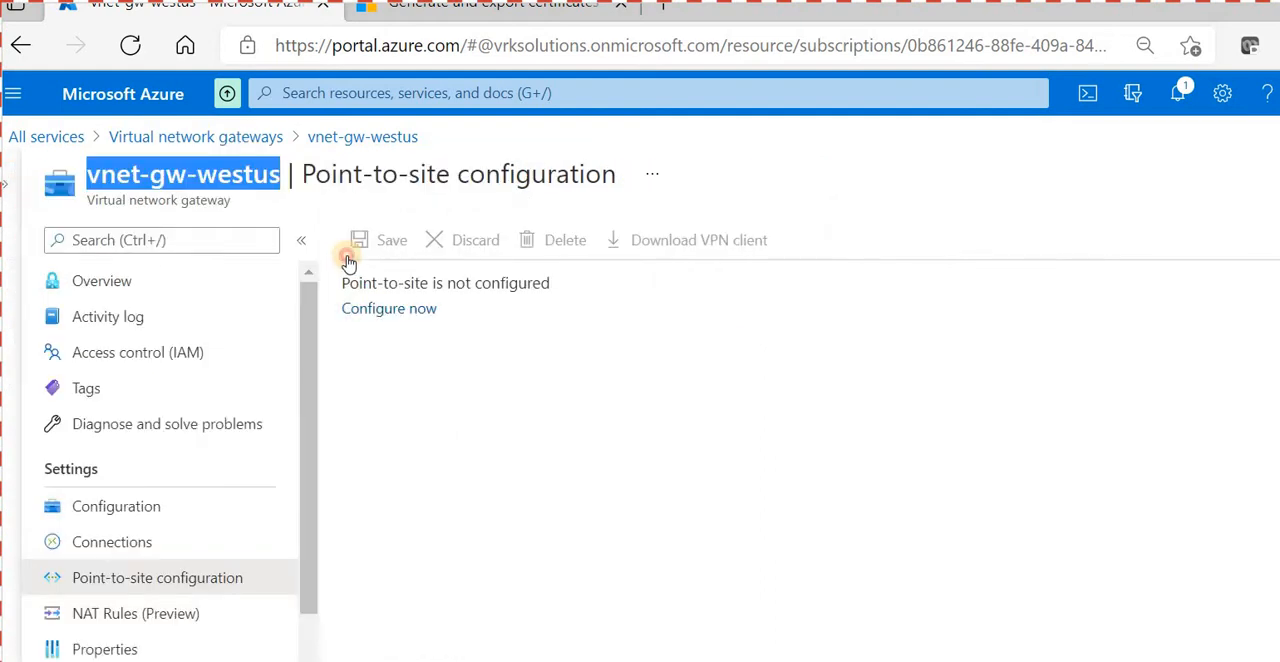
pyautogui.click(389, 308)
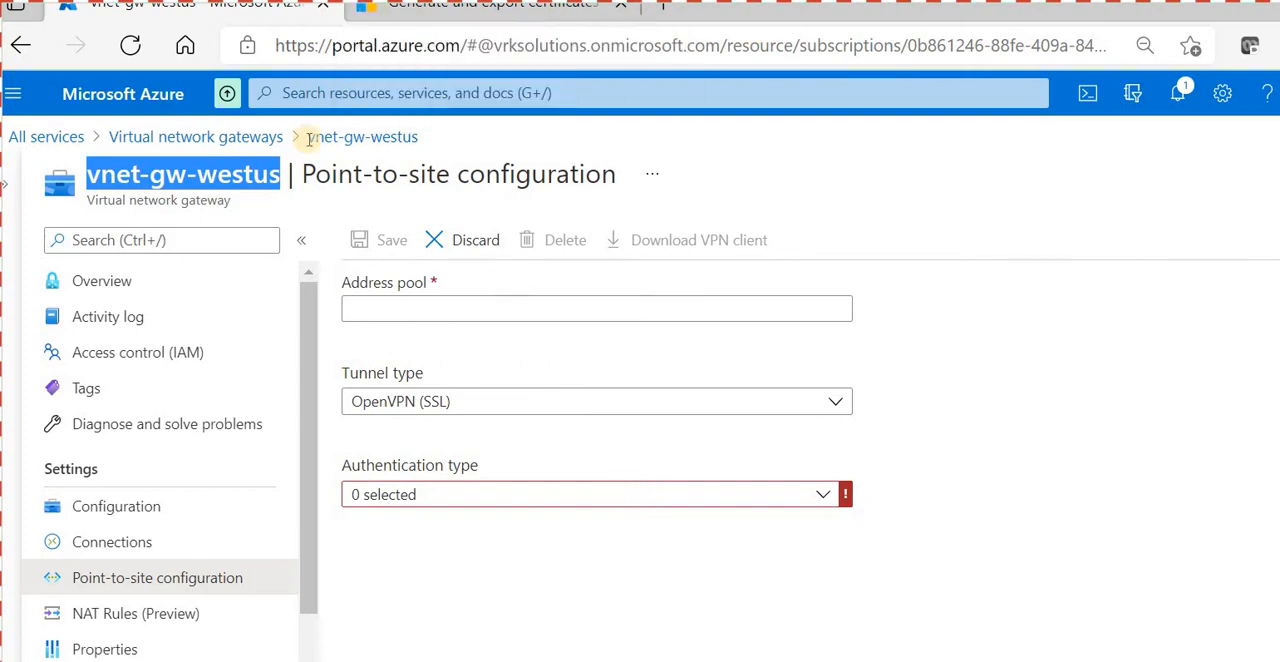
# - In the Microsoft certificate documentation, find and select the PowerShell example that creates the self-signed root certificate P2SRootCert
pyautogui.click(377, 14)
pyautogui.scroll(4, 587, 370)
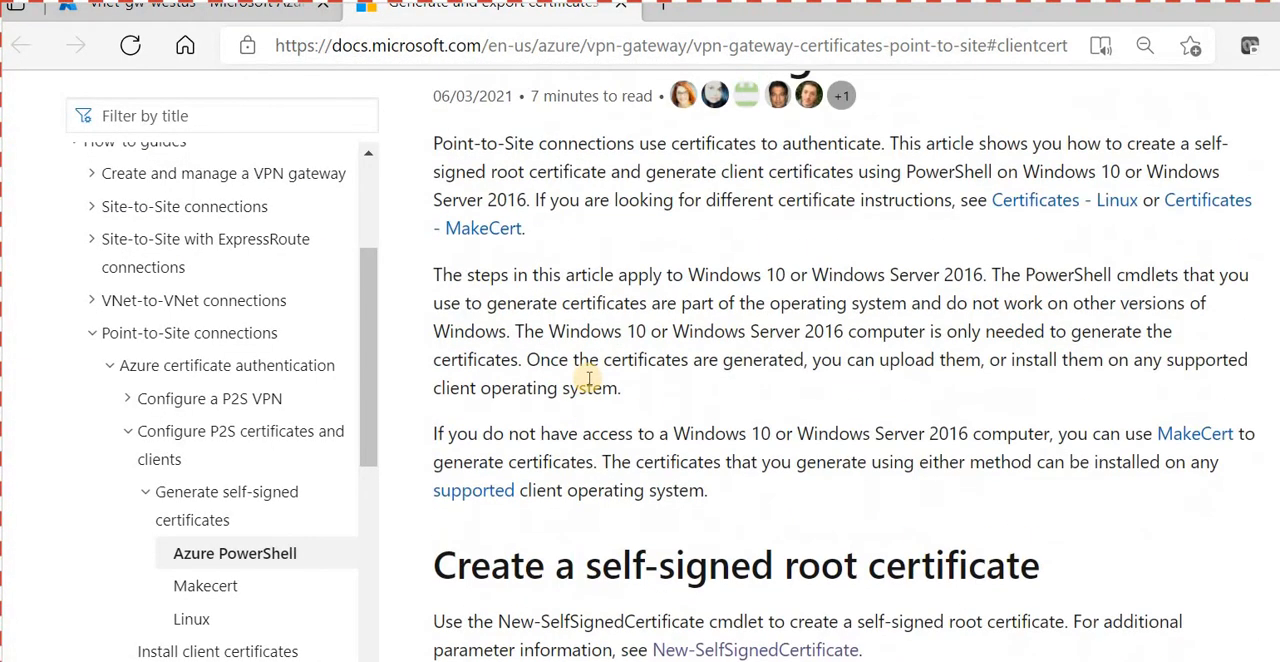
pyautogui.scroll(2, 589, 382)
pyautogui.scroll(-5, 591, 404)
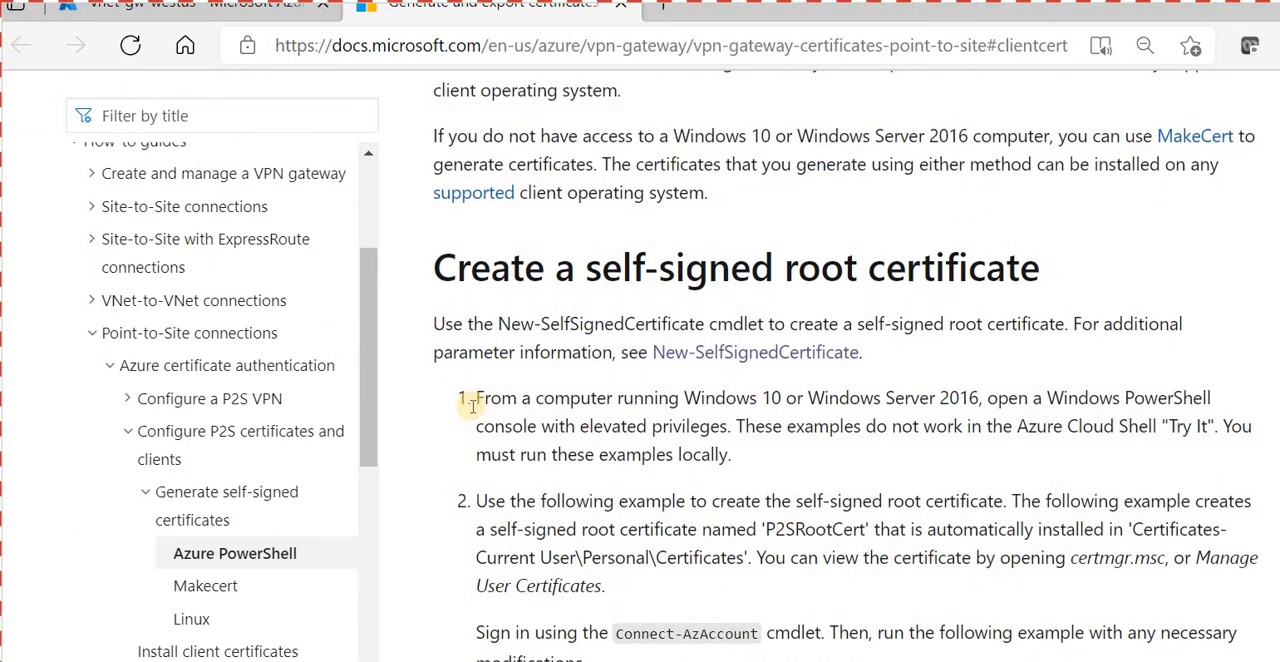
pyautogui.scroll(-3, 473, 406)
pyautogui.click(896, 387)
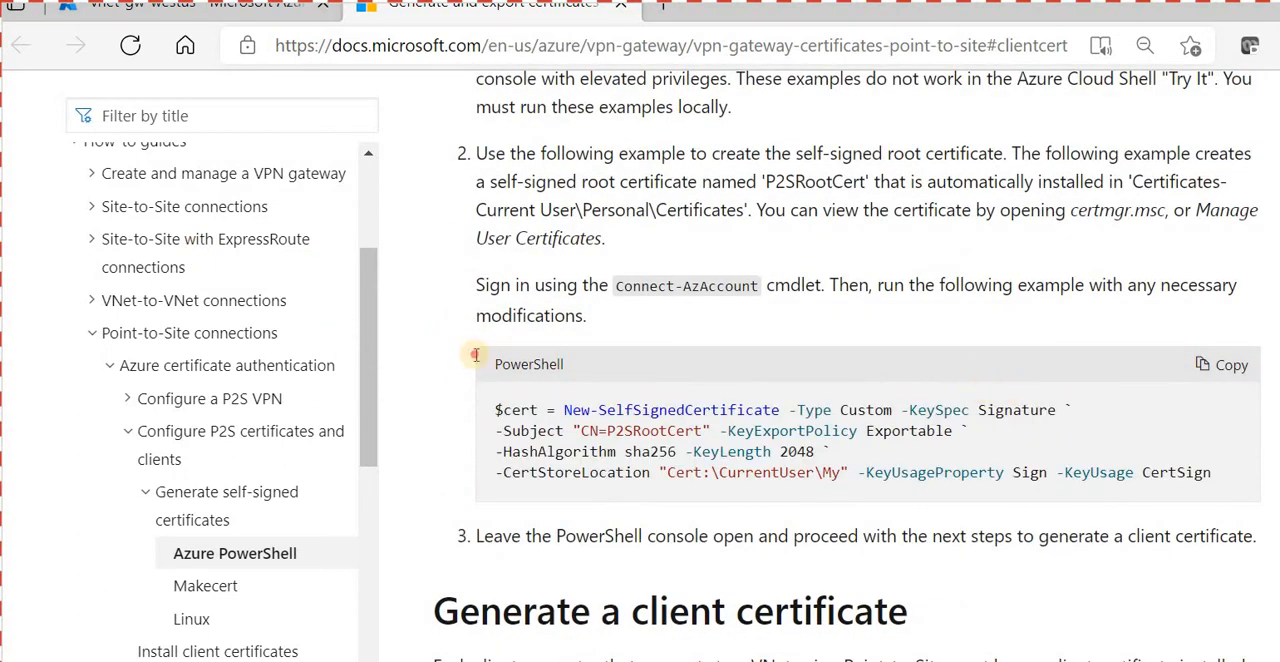
pyautogui.moveTo(1211, 472); pyautogui.dragTo(474, 360)
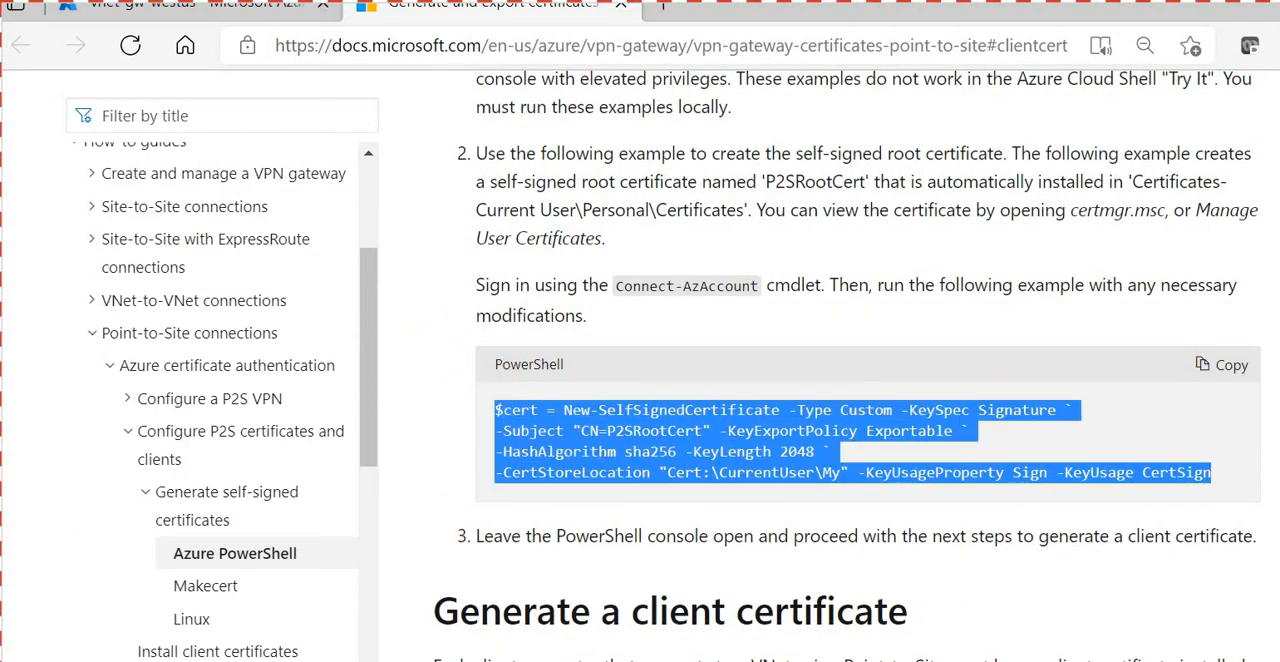
# - Switch to the Visual Studio Code notes and paste the P2SRootCert script below the vnet-gw-westus entry
pyautogui.hotkey('alt', 'Tab')
pyautogui.scroll(-8, 205, 490)
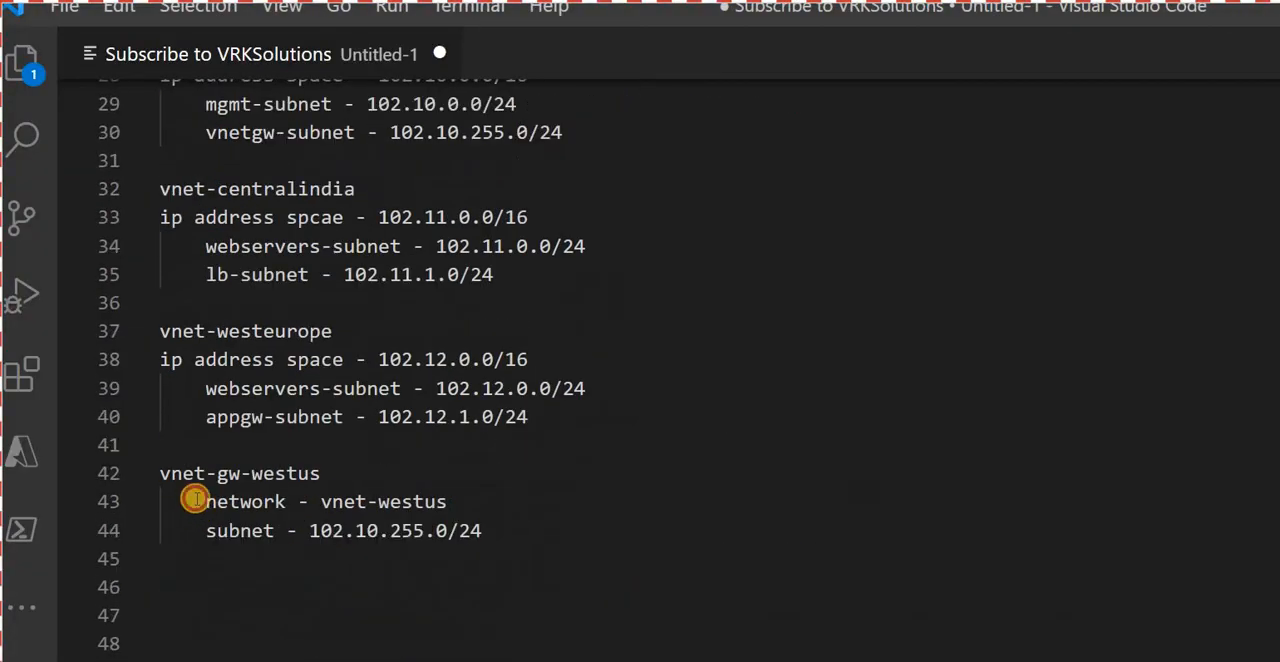
pyautogui.press('Up')
pyautogui.press('Down')
pyautogui.hotkey('ctrl', 'v')
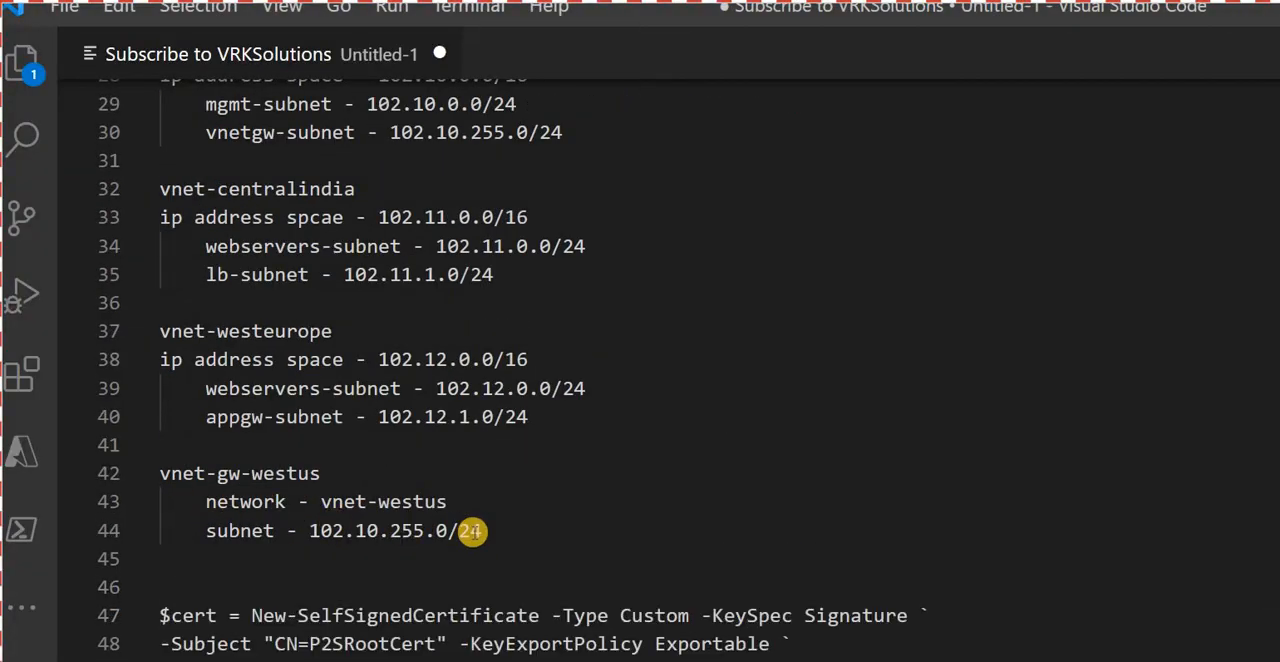
pyautogui.scroll(-4, 400, 511)
# - Copy the P2SChildCert client certificate example from the documentation and paste it on line 52 of the Visual Studio Code notes
pyautogui.click(205, 421)
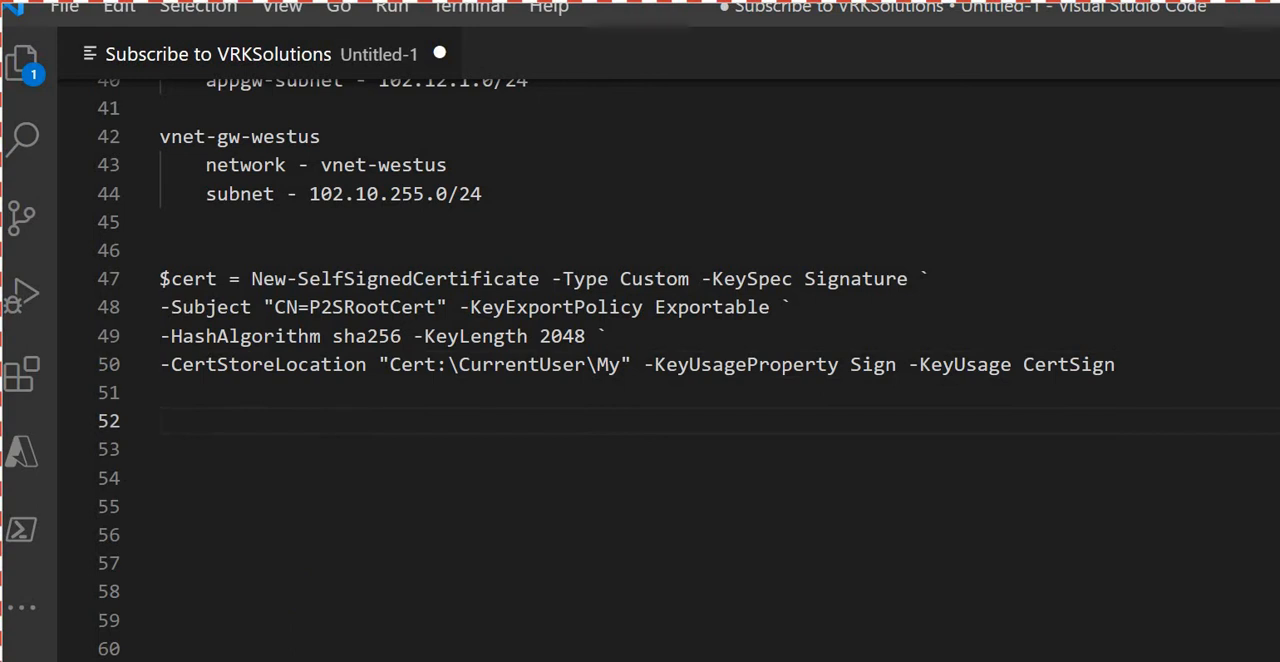
pyautogui.hotkey('alt', 'Tab')
pyautogui.scroll(-10, 543, 405)
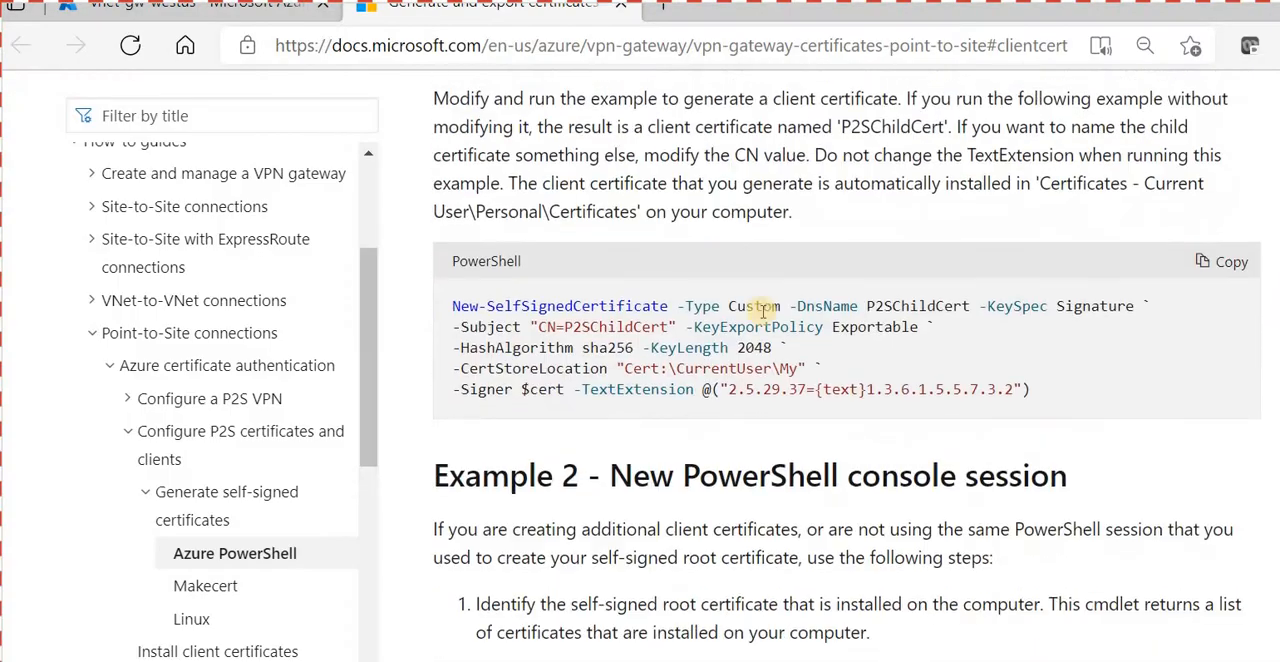
pyautogui.moveTo(448, 286); pyautogui.dragTo(492, 412)
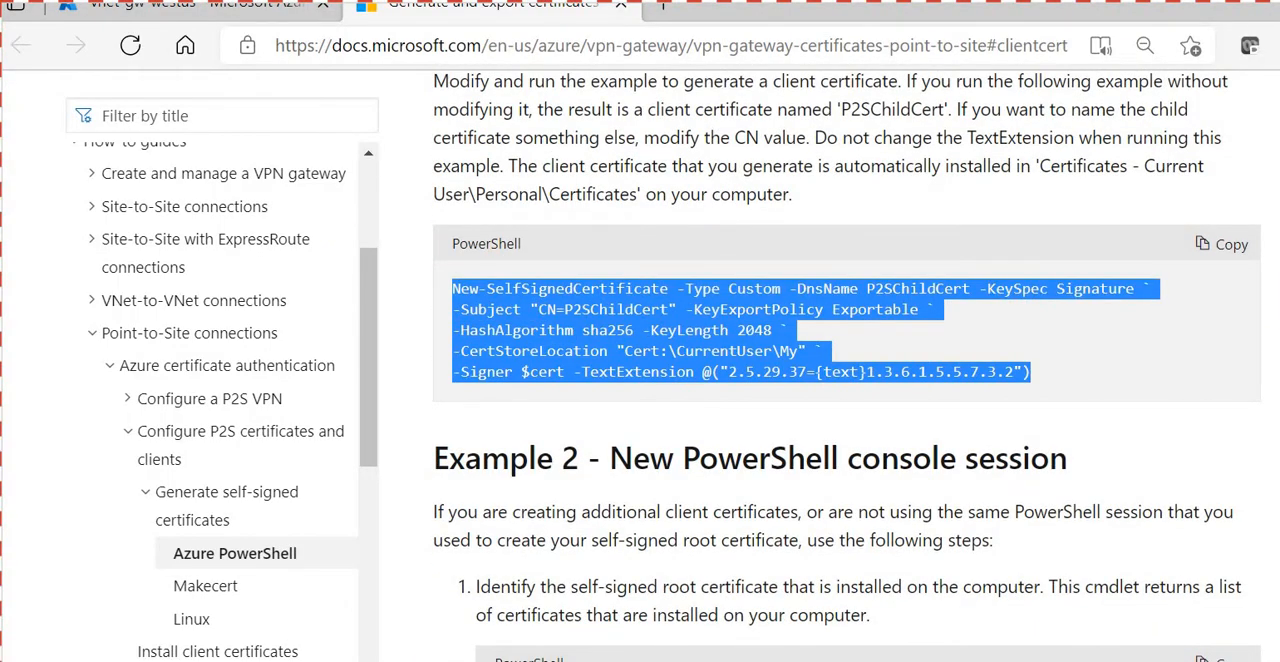
pyautogui.hotkey('ctrl', 'c')
pyautogui.hotkey('alt', 'Tab')
pyautogui.hotkey('ctrl', 'v')
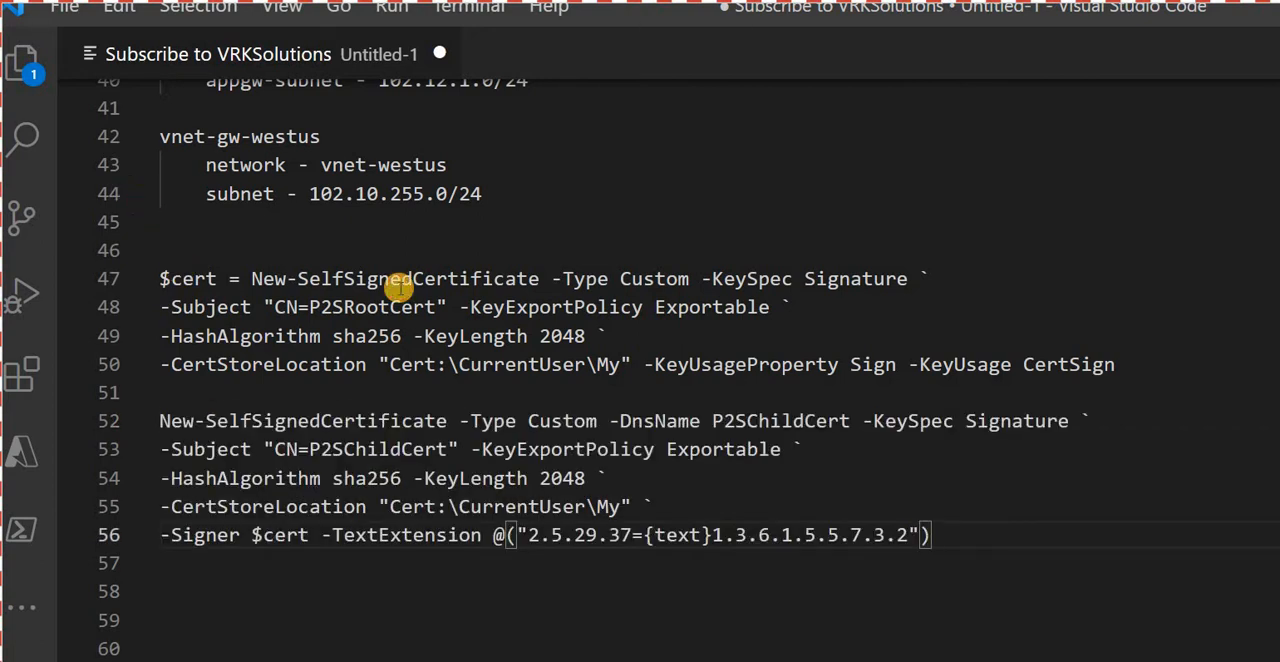
# - Add the comment "#Root Cert" on the empty line above the root certificate script
pyautogui.press('Up')
pyautogui.press('Up')
pyautogui.press('Up')
pyautogui.press('Up')
pyautogui.press('Up')
pyautogui.press('Up')
pyautogui.press('Up')
pyautogui.press('Up')
pyautogui.press('Up')
pyautogui.press('Up')
pyautogui.write('#Root Cert')
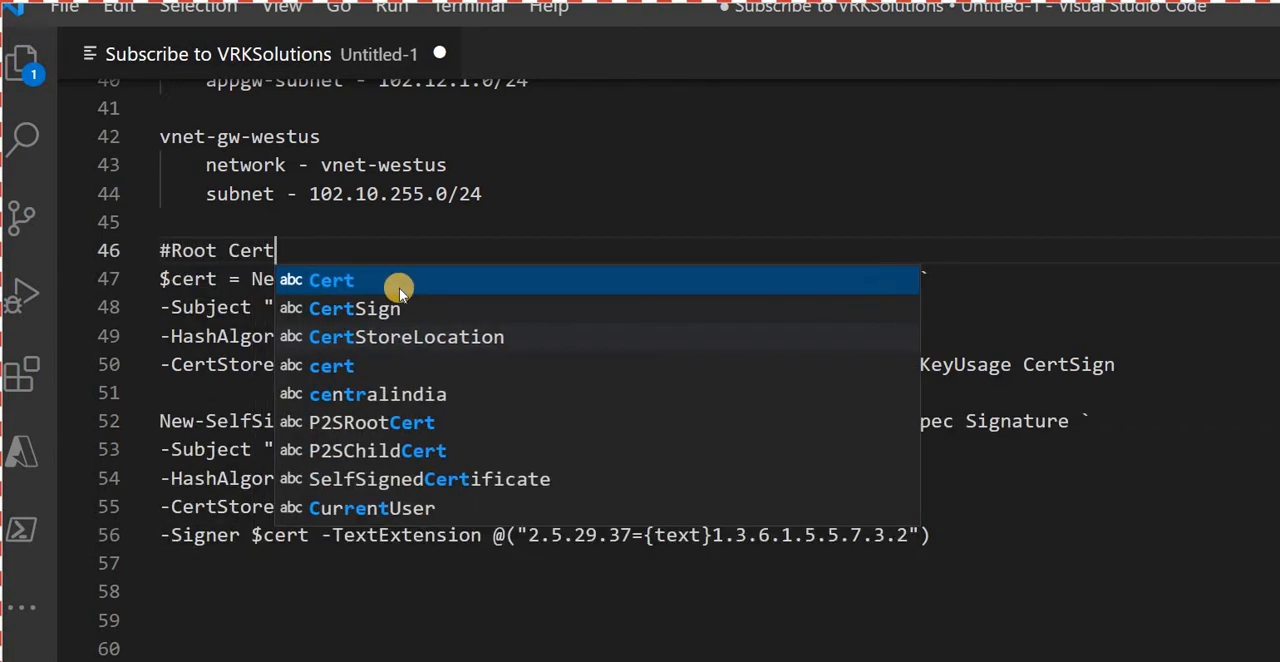
pyautogui.press('Escape')
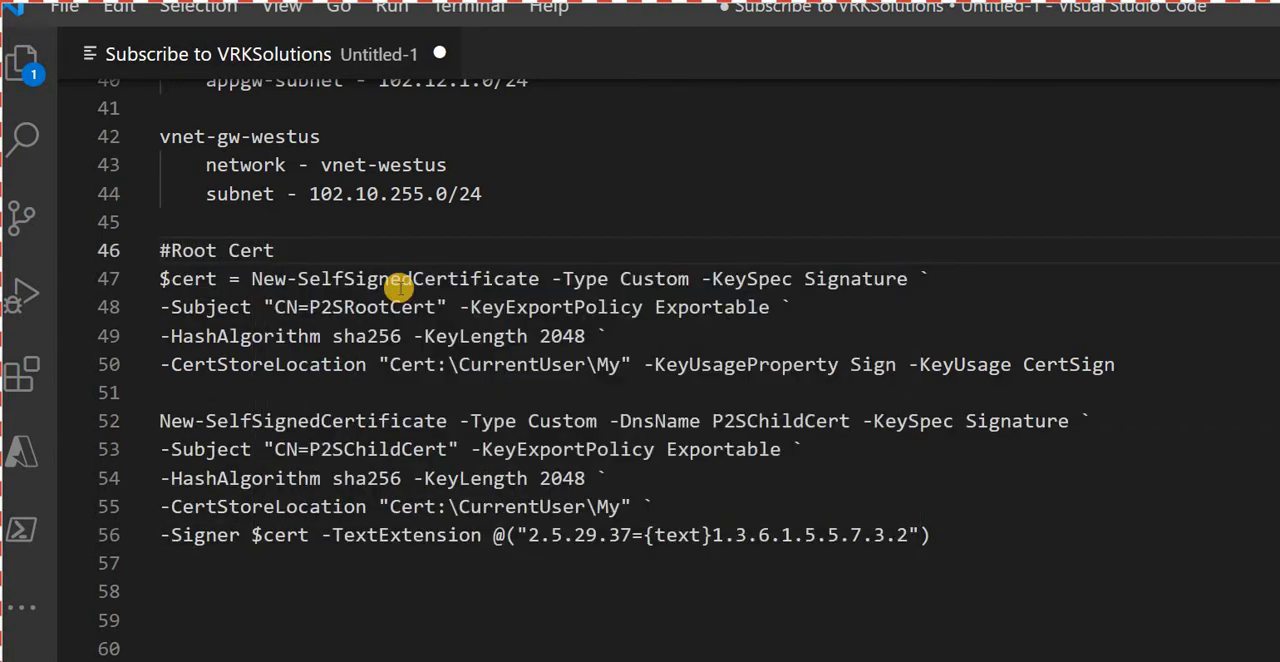
# - Insert the comment line "#Child Cert" directly above the child certificate script
pyautogui.press('Down')
pyautogui.press('Down')
pyautogui.press('Return')
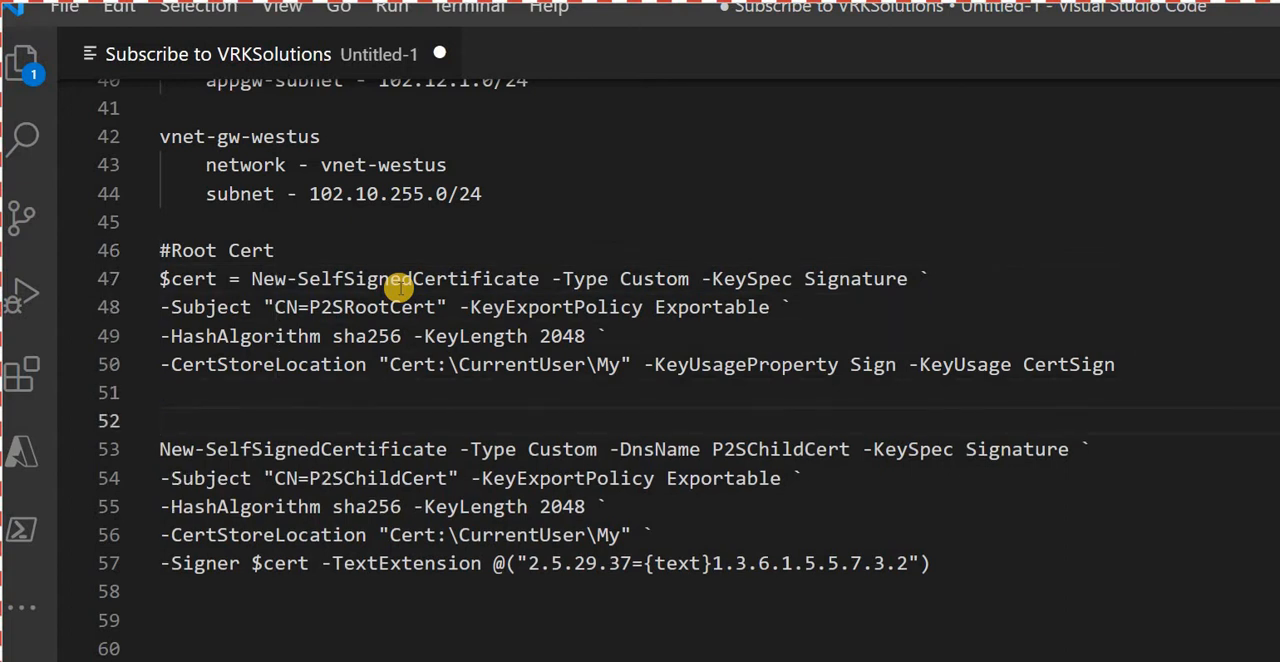
pyautogui.write('#Child Cert')
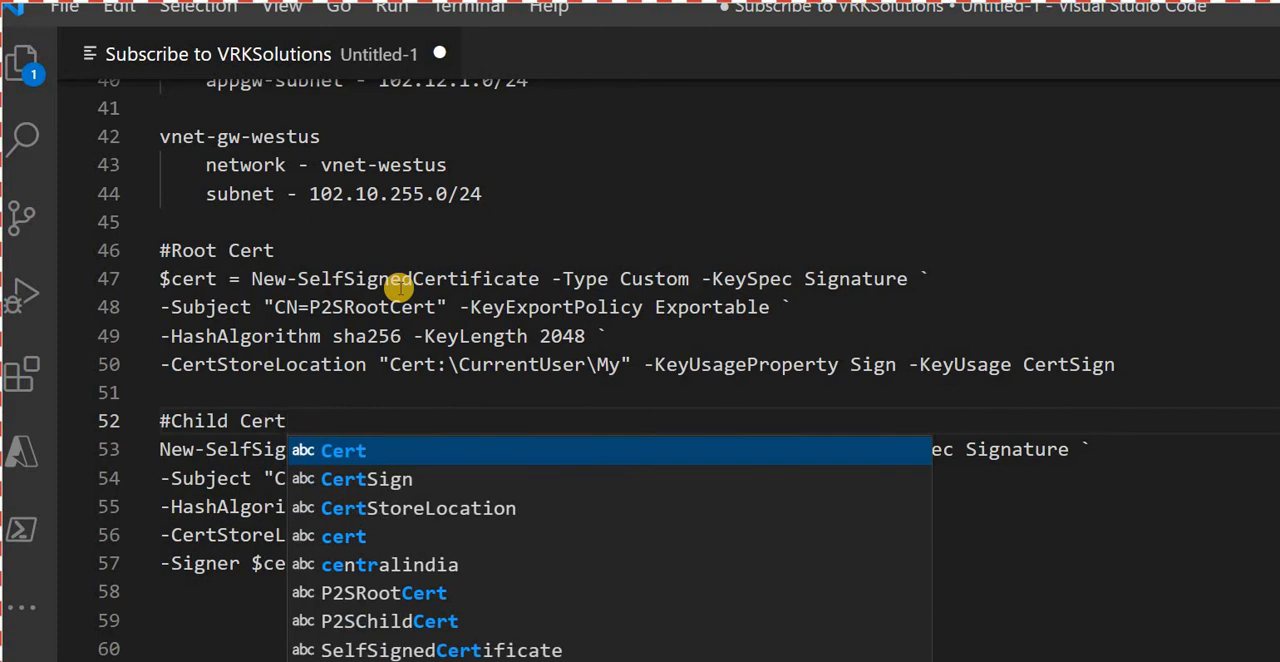
pyautogui.press('Escape')
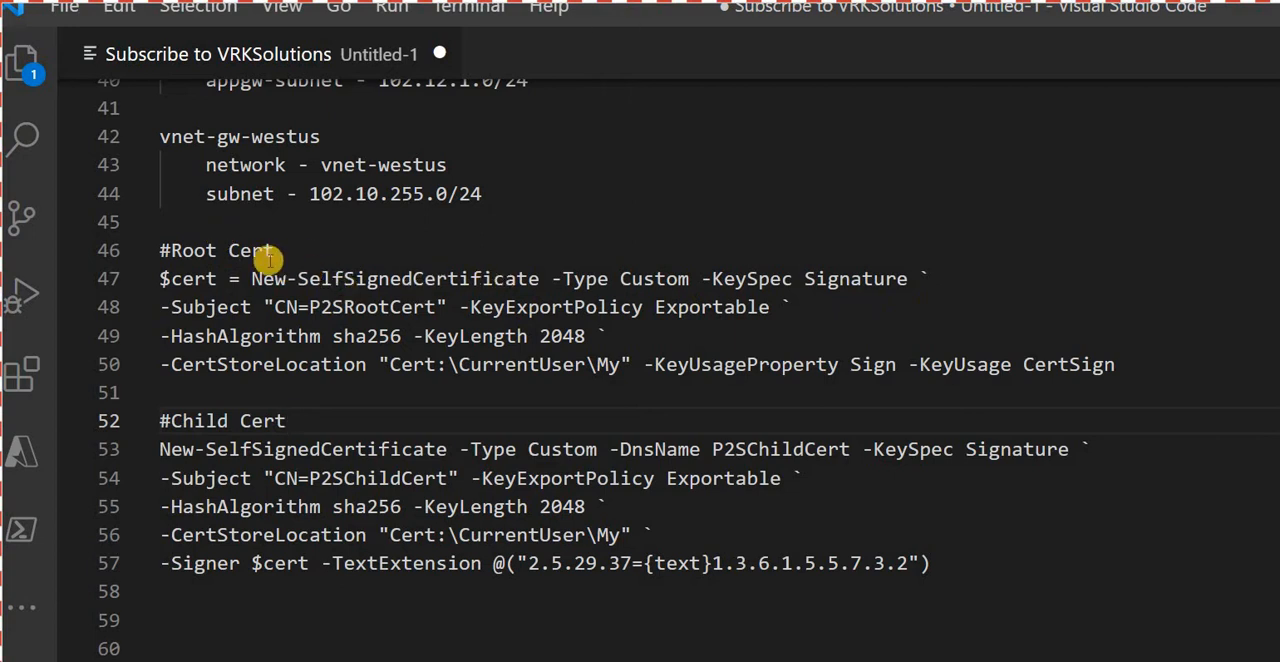
# - Examine the certificate names in both scripts and how the root certificate command is assigned to the $cert variable
pyautogui.moveTo(300, 255); pyautogui.dragTo(356, 258)
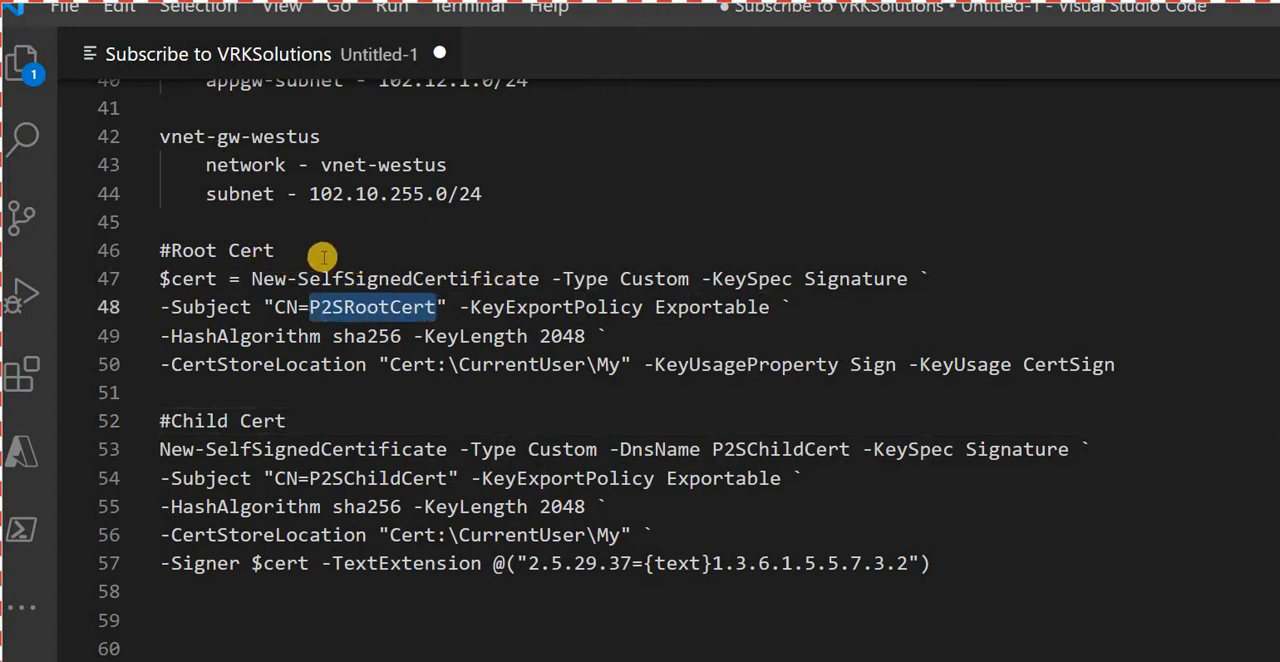
pyautogui.click(1023, 364)
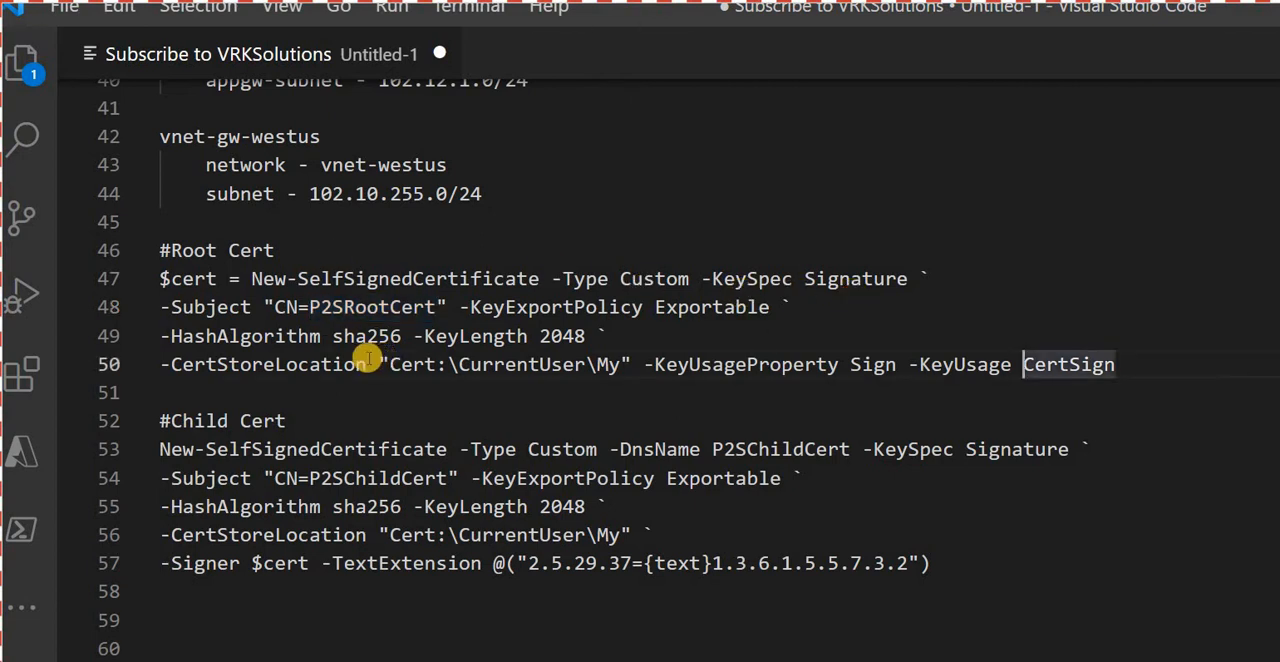
pyautogui.scroll(-2, 360, 357)
pyautogui.scroll(3, 357, 357)
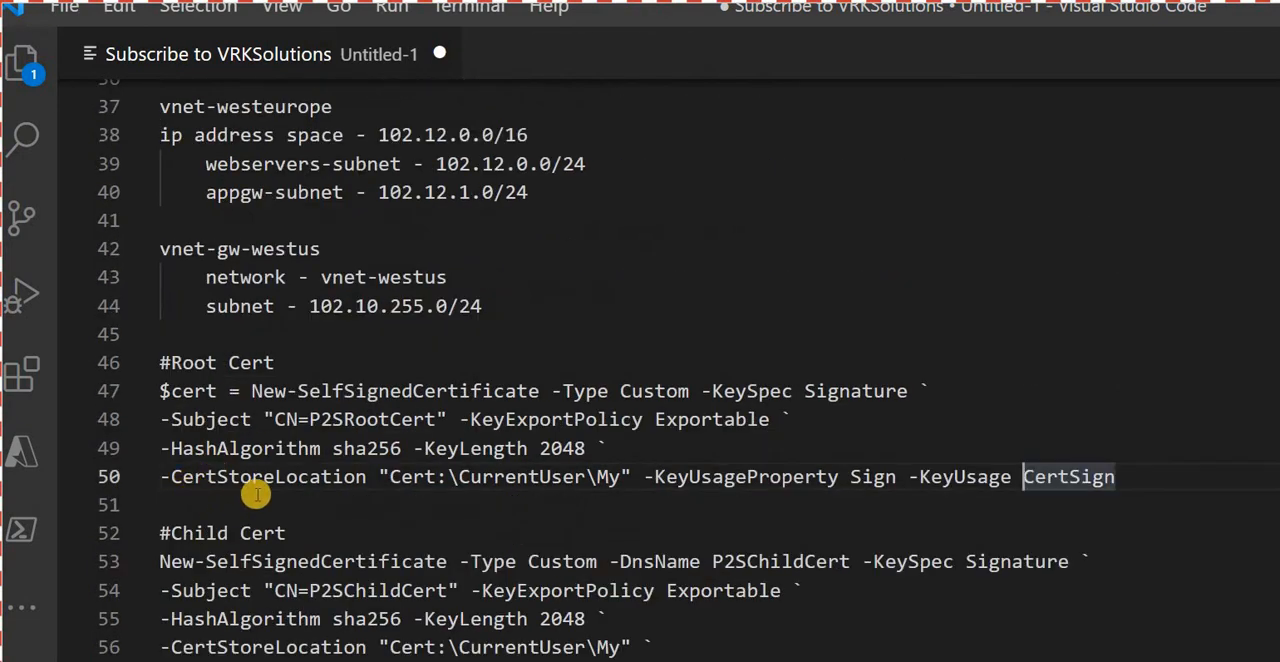
pyautogui.moveTo(309, 590); pyautogui.dragTo(448, 590)
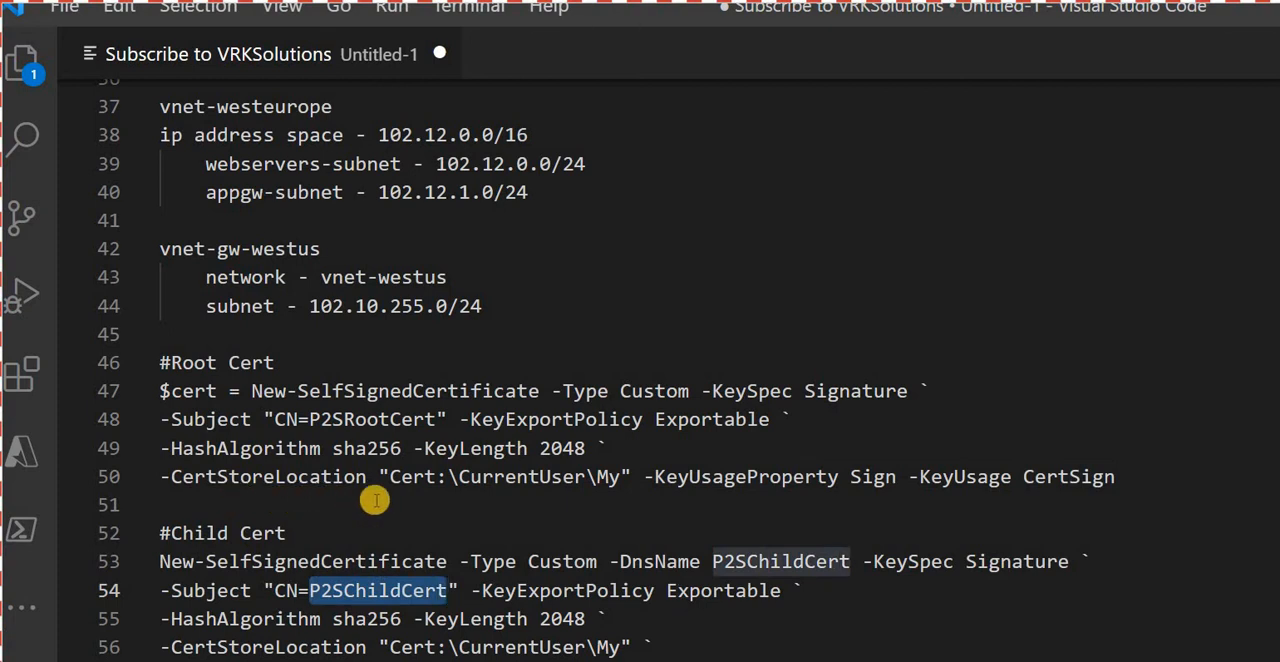
pyautogui.press('Up')
pyautogui.press('Up')
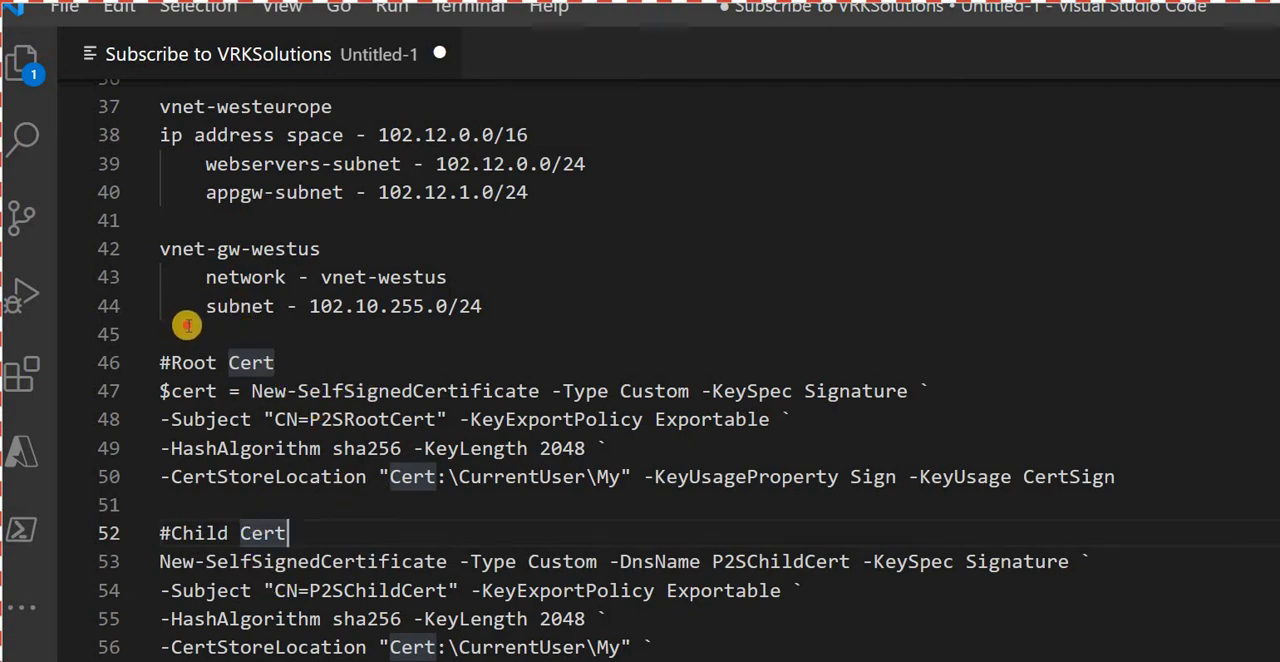
pyautogui.click(138, 325)
pyautogui.hotkey('shift', 'Home')
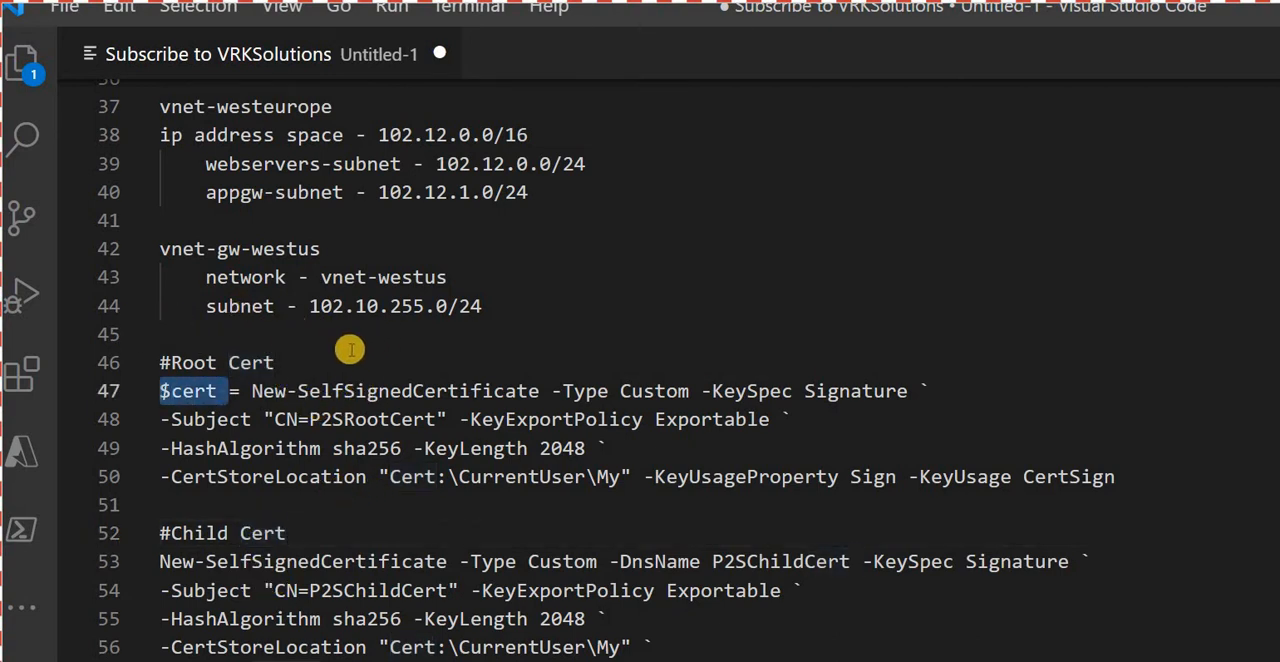
pyautogui.moveTo(251, 391); pyautogui.dragTo(1013, 477)
pyautogui.hotkey('shift', 'End')
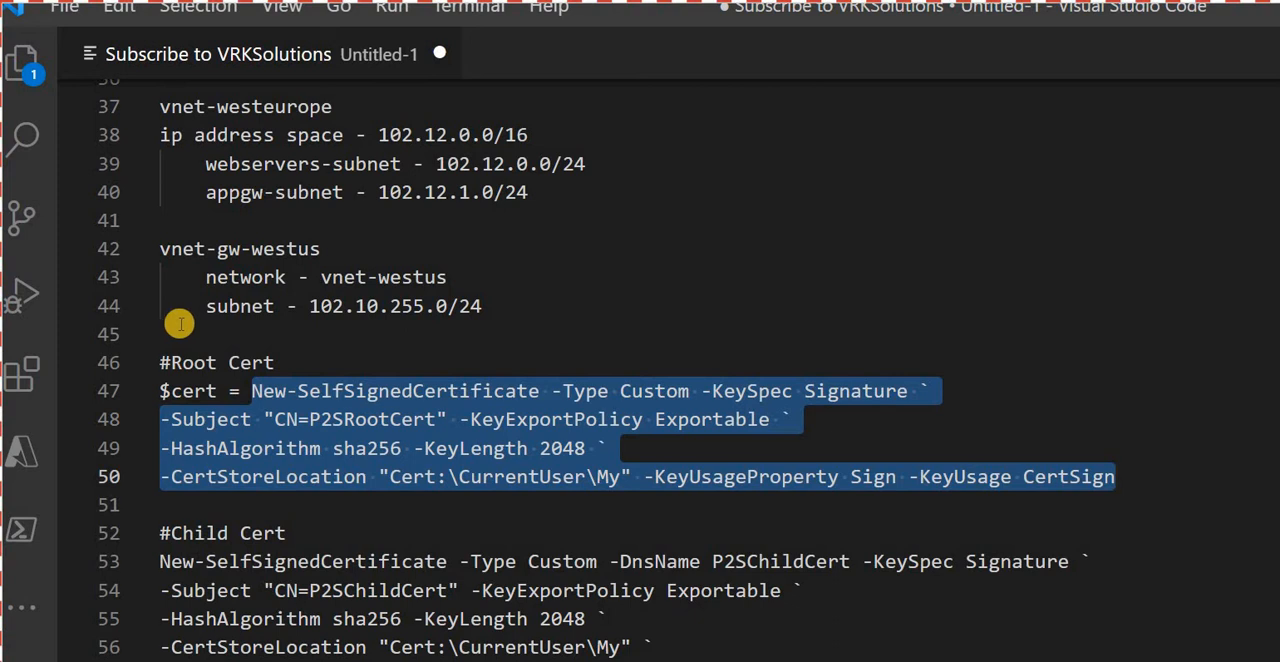
pyautogui.moveTo(216, 391); pyautogui.dragTo(160, 391)
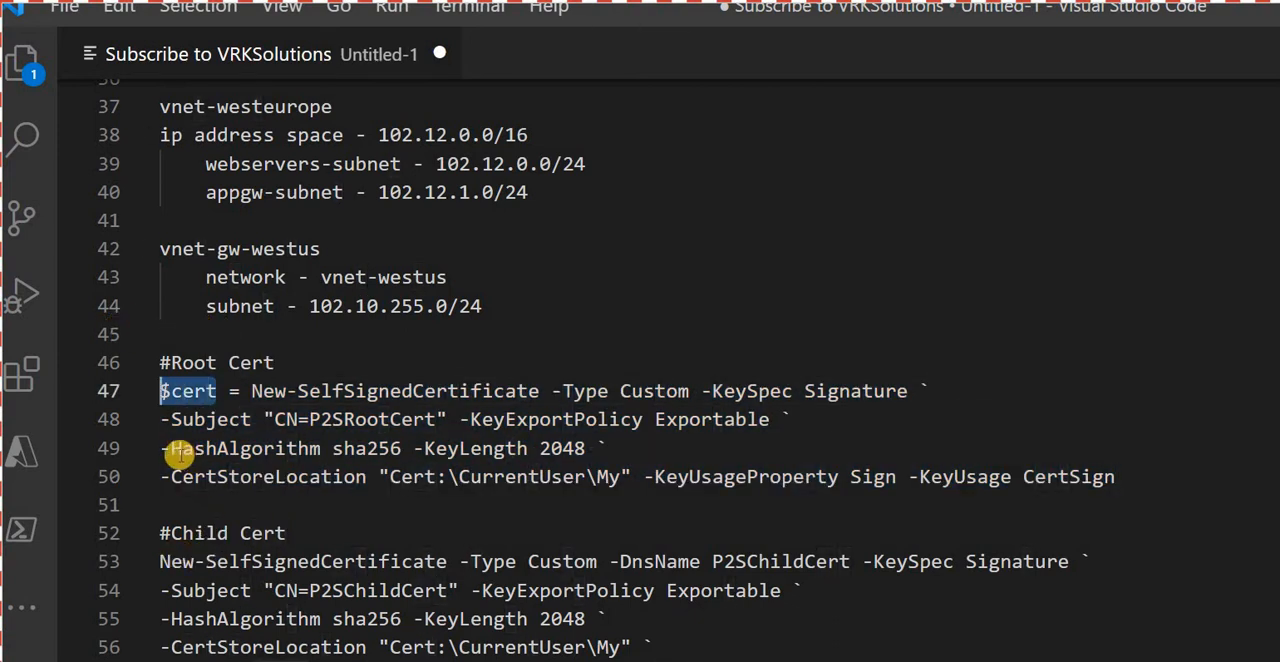
pyautogui.click(213, 563)
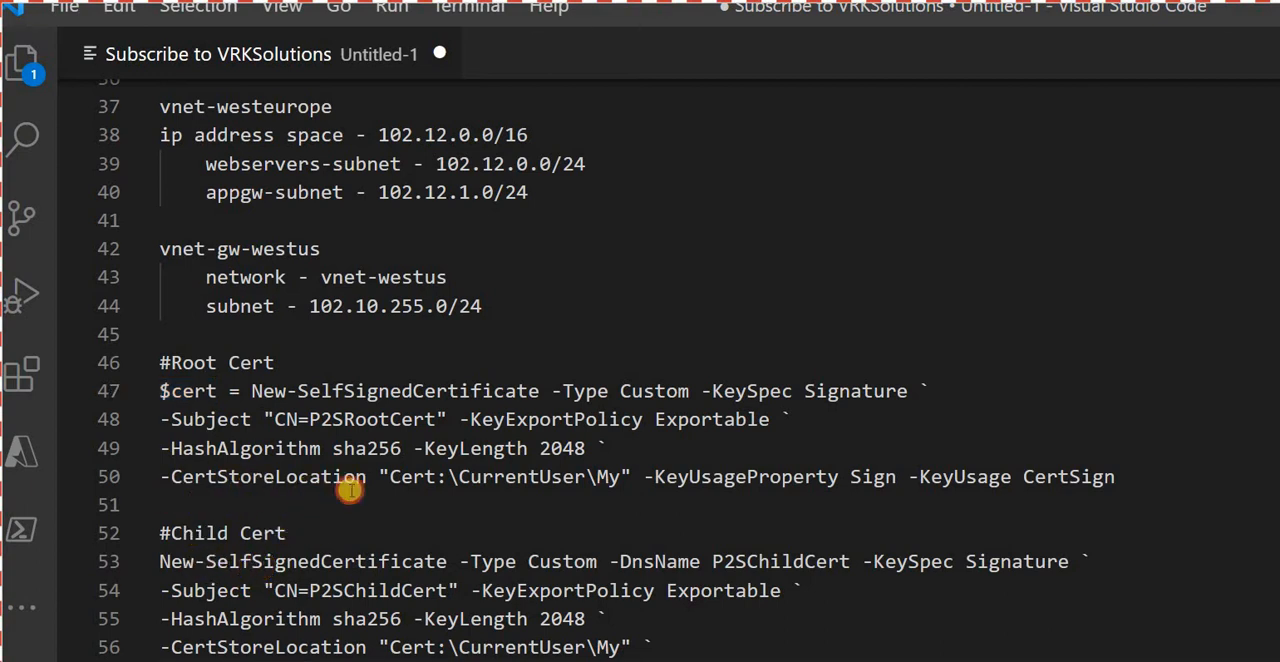
pyautogui.moveTo(309, 591); pyautogui.dragTo(448, 591)
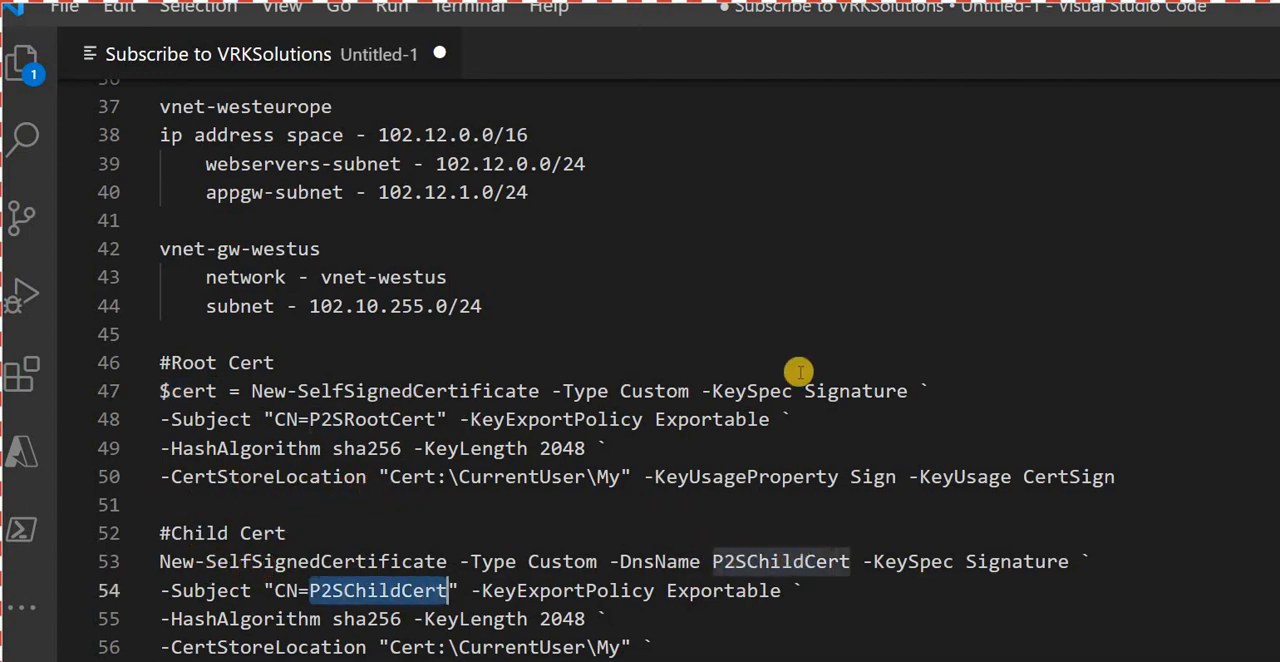
# - Copy the whole root certificate script from the notes and run it in PowerShell 7
pyautogui.moveTo(1115, 477); pyautogui.dragTo(160, 391)
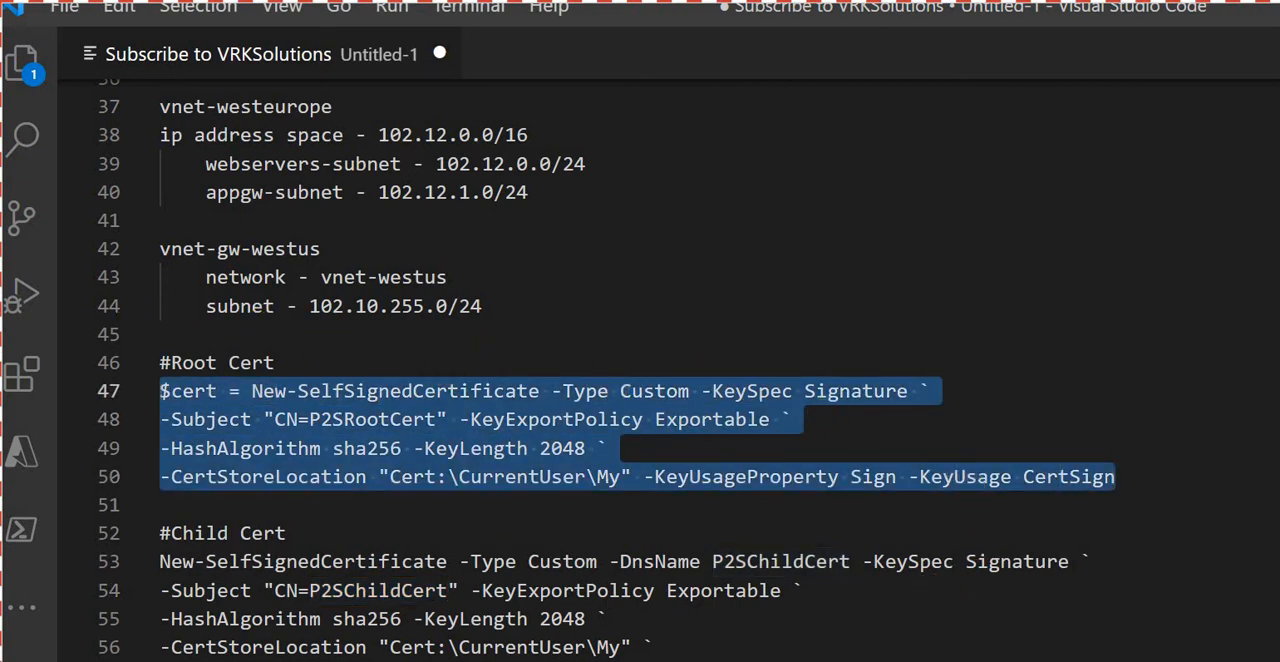
pyautogui.hotkey('alt', 'Tab')
pyautogui.rightClick(508, 405)
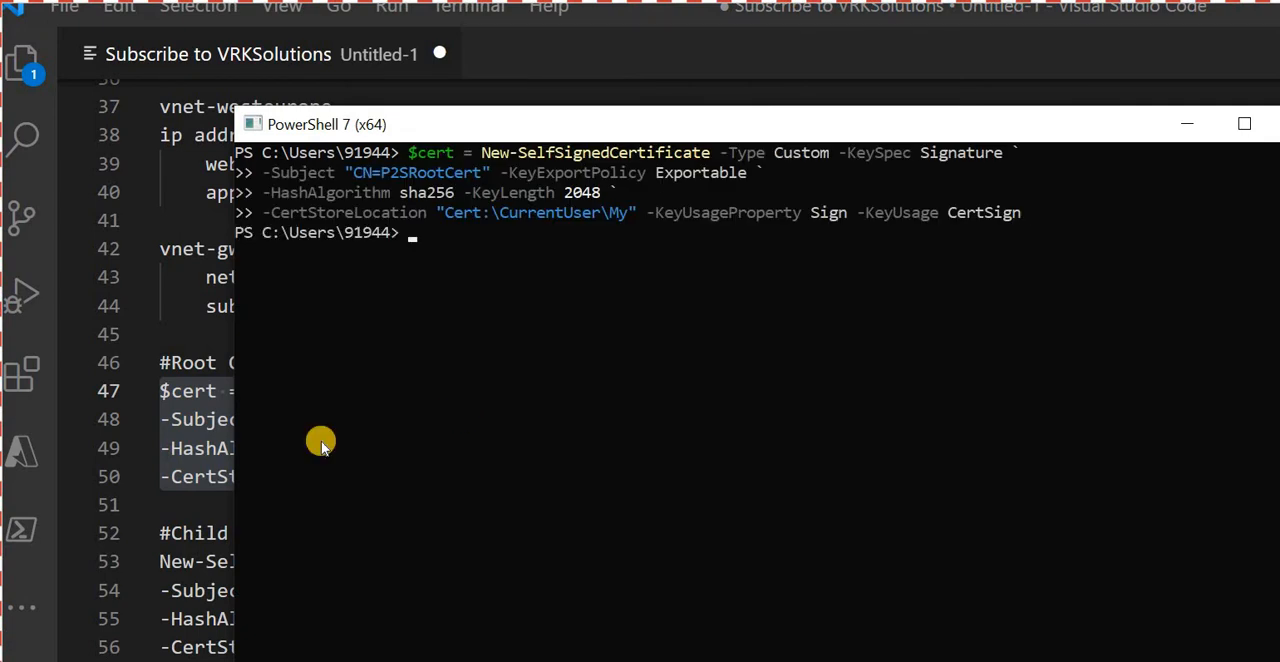
# - Copy the child certificate script from the notes and run it in the same PowerShell 7 session
pyautogui.hotkey('alt', 'Tab')
pyautogui.click(196, 591)
pyautogui.moveTo(786, 566); pyautogui.dragTo(62, 450)
pyautogui.hotkey('ctrl', 'c')
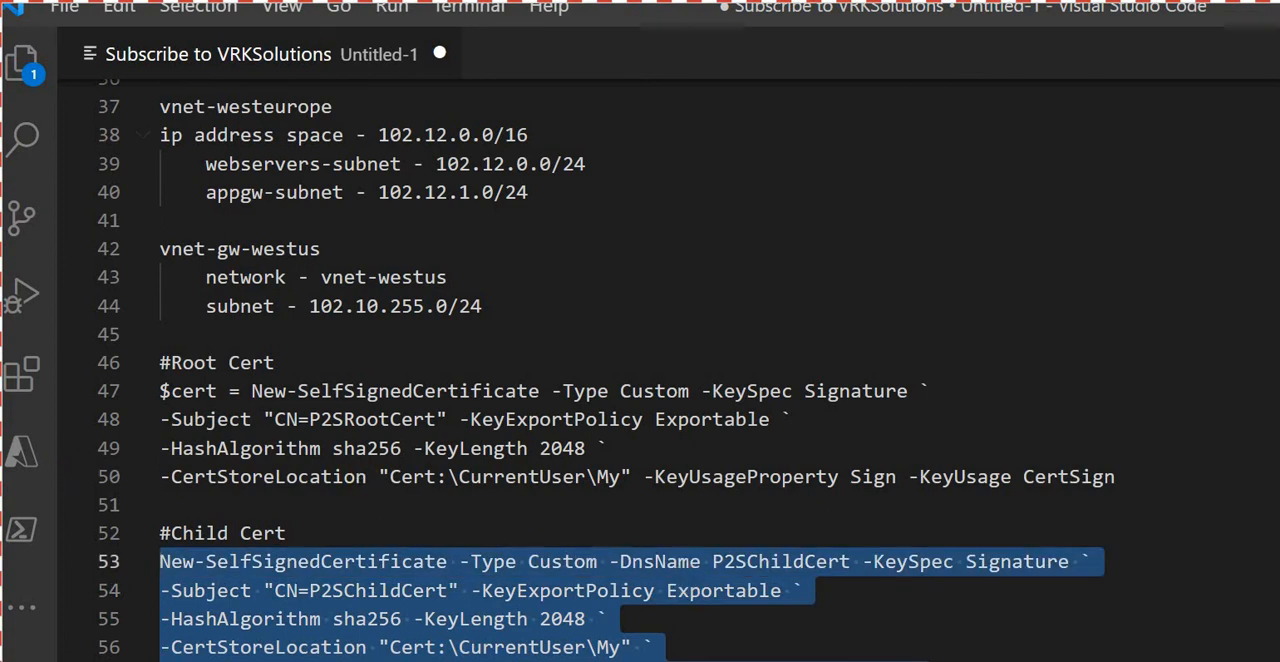
pyautogui.hotkey('alt', 'Tab')
pyautogui.hotkey('ctrl', 'v')
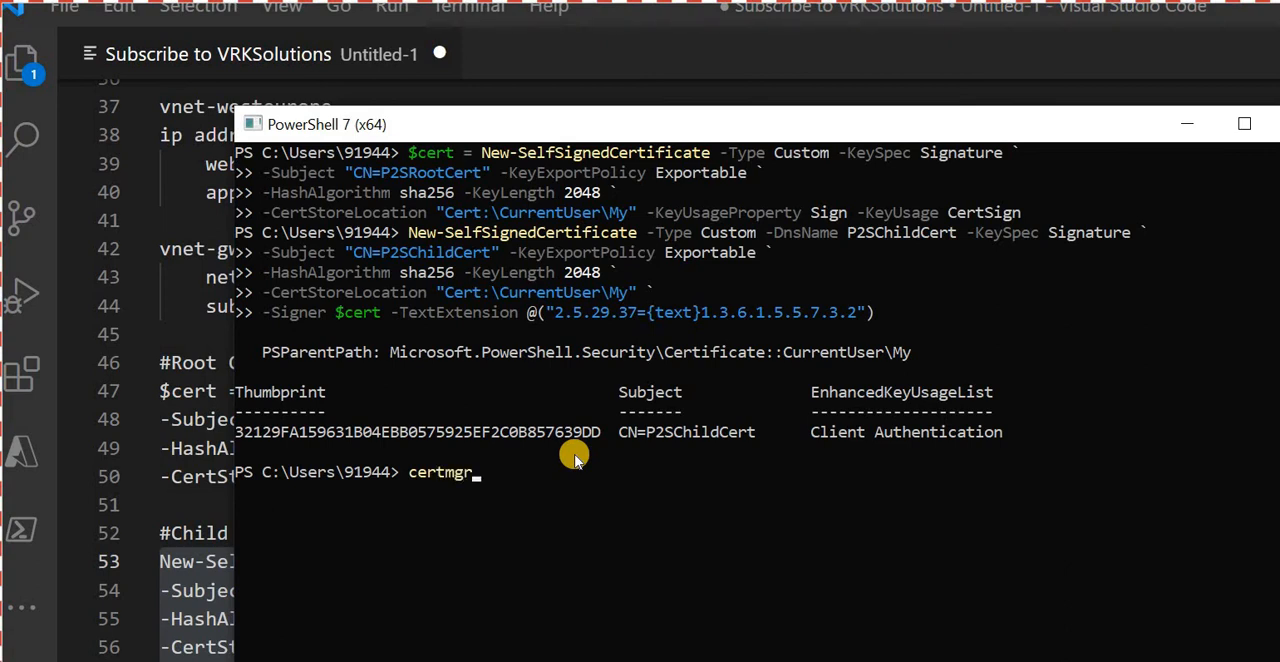
# - Launch certmgr from PowerShell and show the certificates in the current user's Personal store
pyautogui.press('Return')
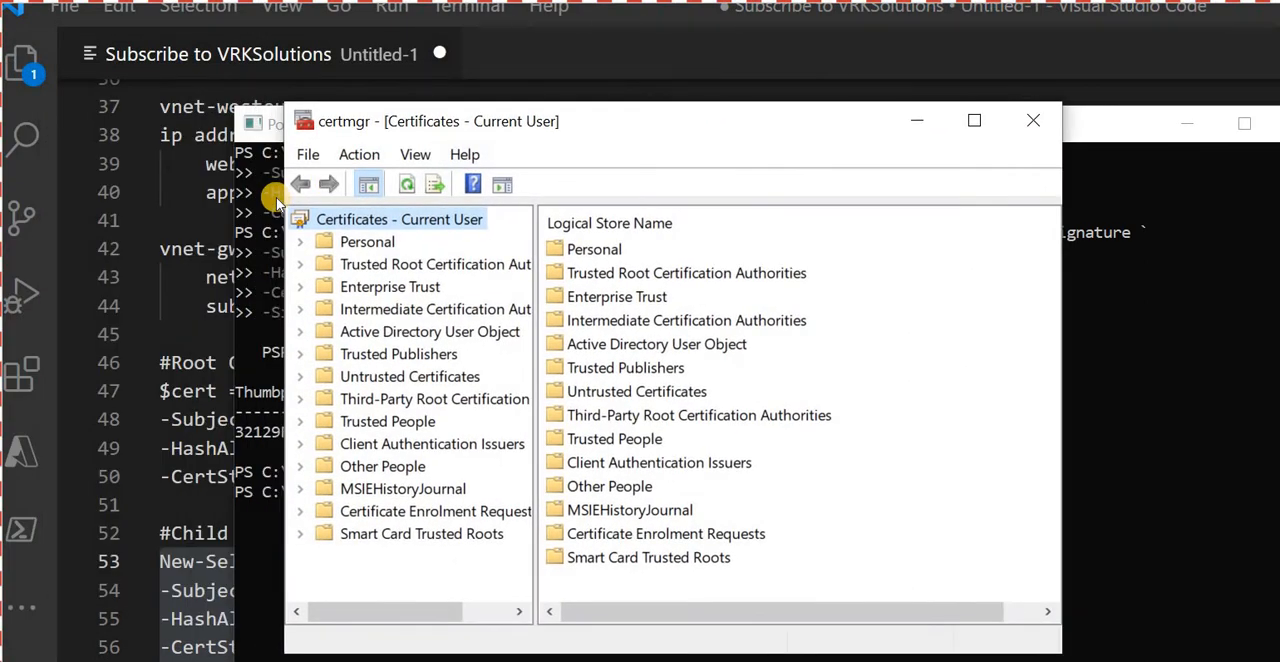
pyautogui.doubleClick(367, 242)
pyautogui.click(399, 264)
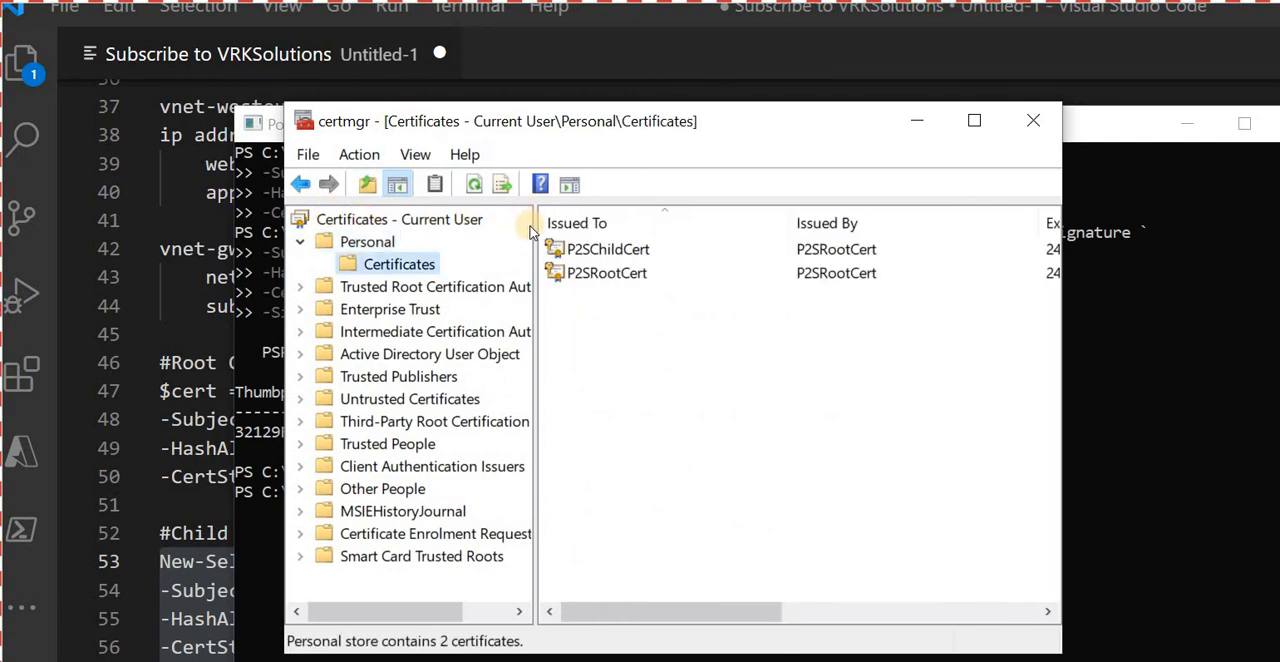
# - Start exporting P2SRootCert without its private key, using the Base-64 encoded X.509 (.CER) format
pyautogui.rightClick(620, 275)
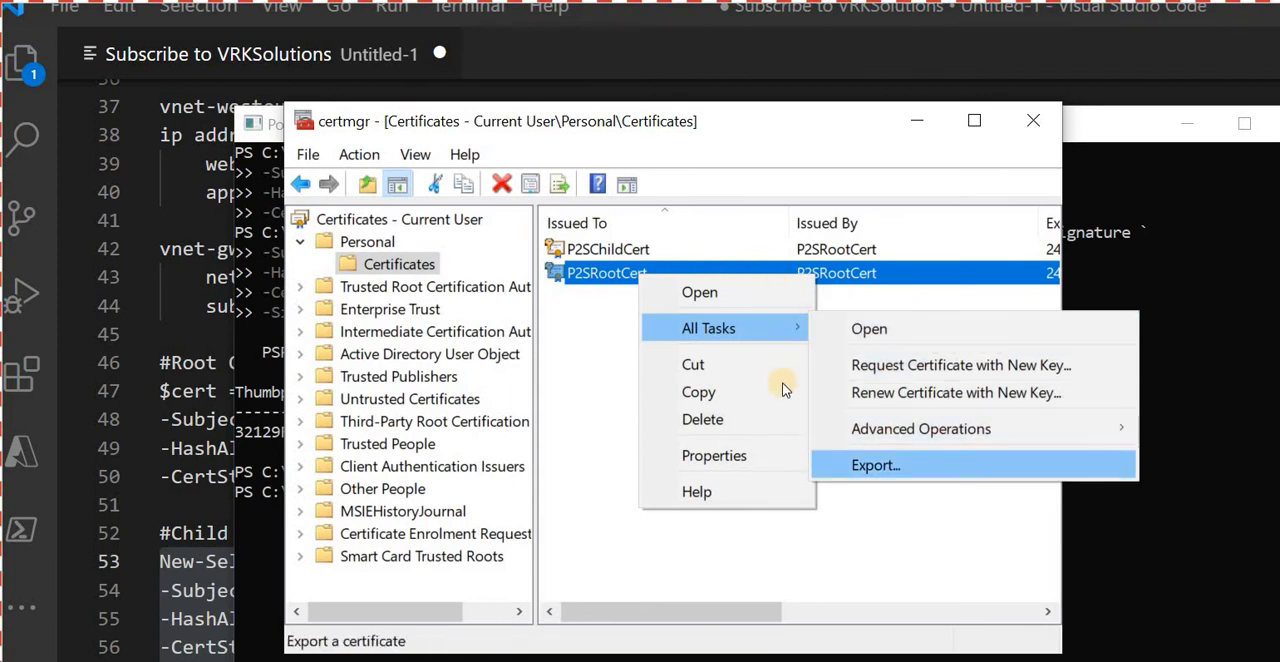
pyautogui.click(875, 465)
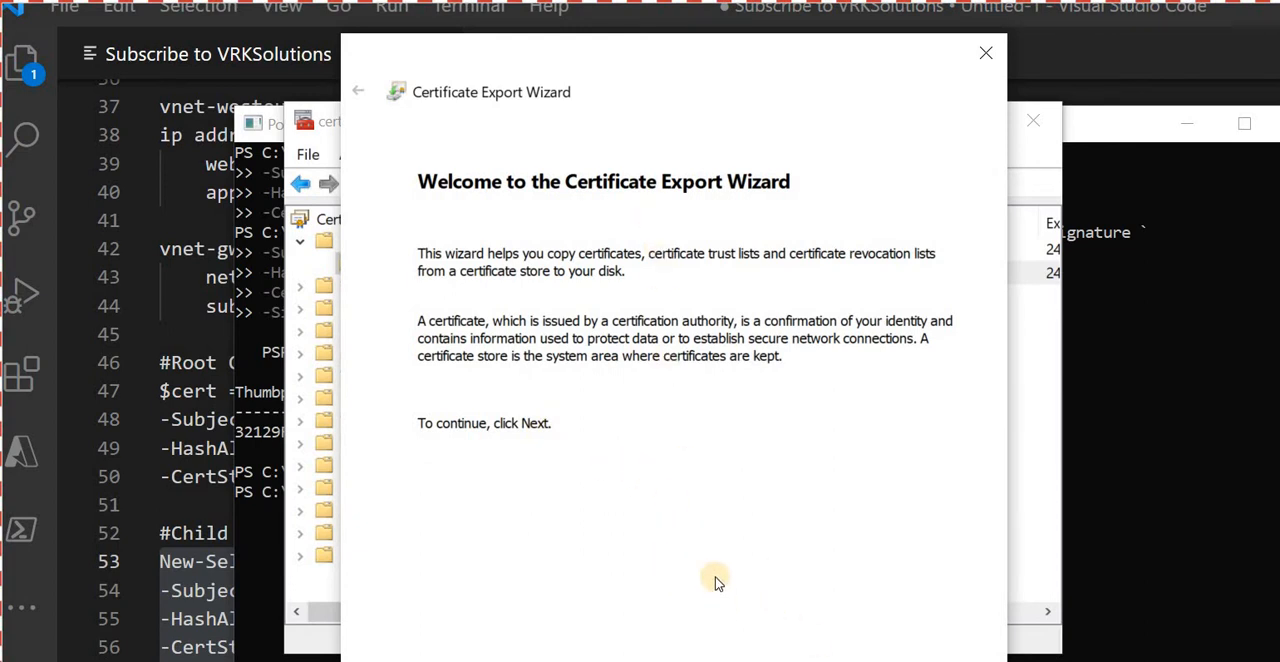
pyautogui.click(840, 660)
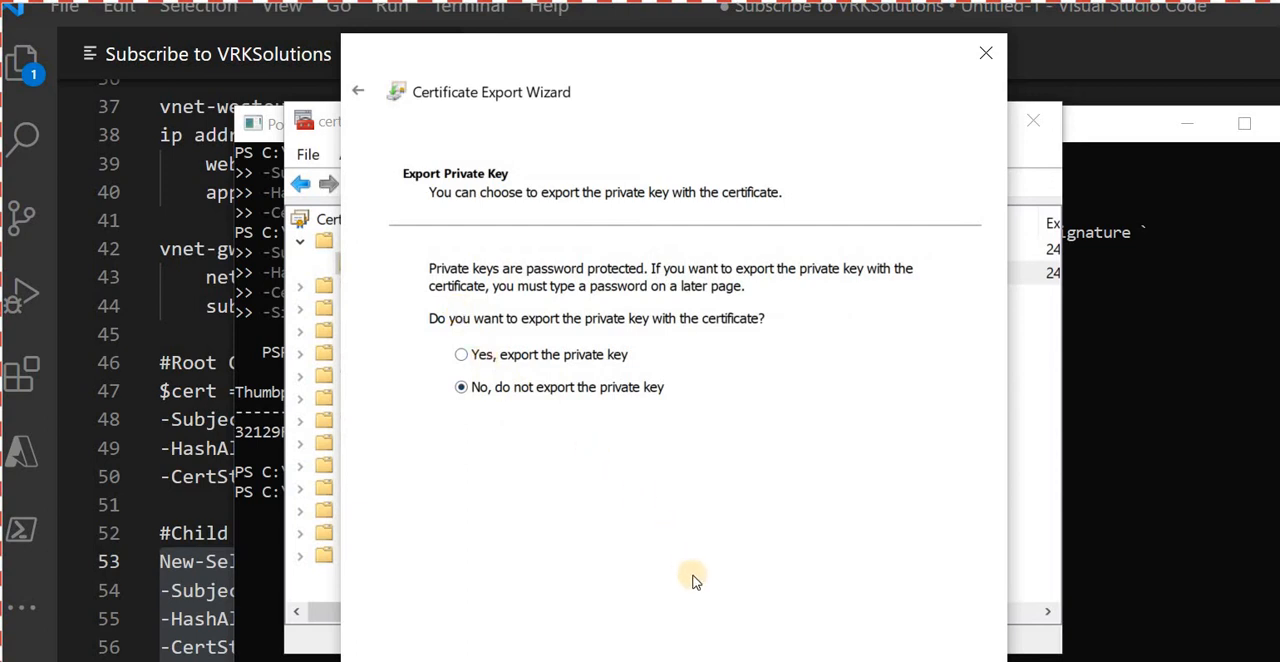
pyautogui.click(840, 660)
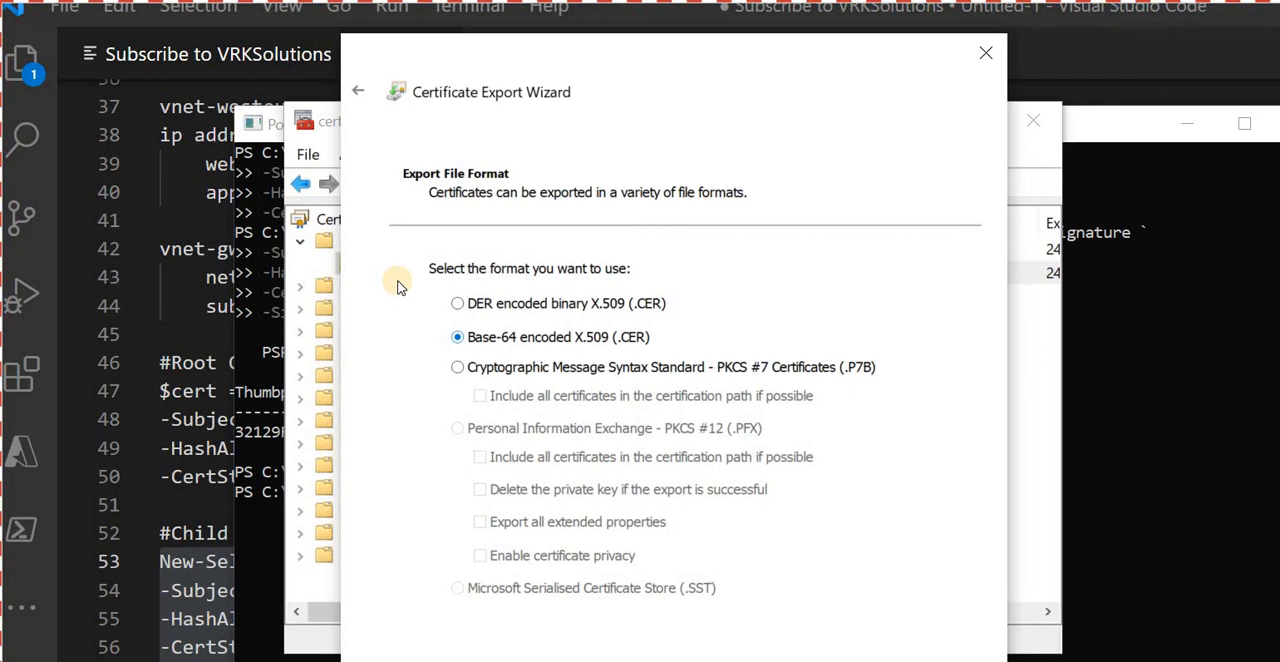
pyautogui.press('Return')
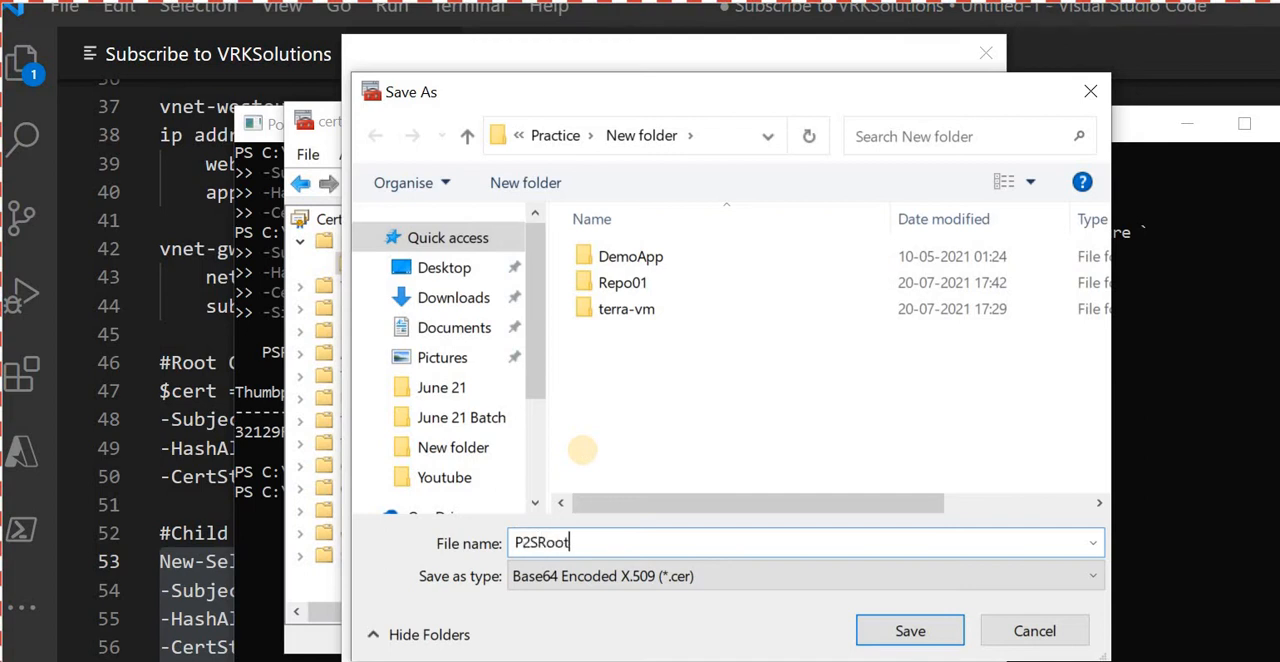
# - Set the export file to P2SRootCert.cer in the Practice\New folder directory and complete the certificate export
pyautogui.write('t')
pyautogui.press('Return')
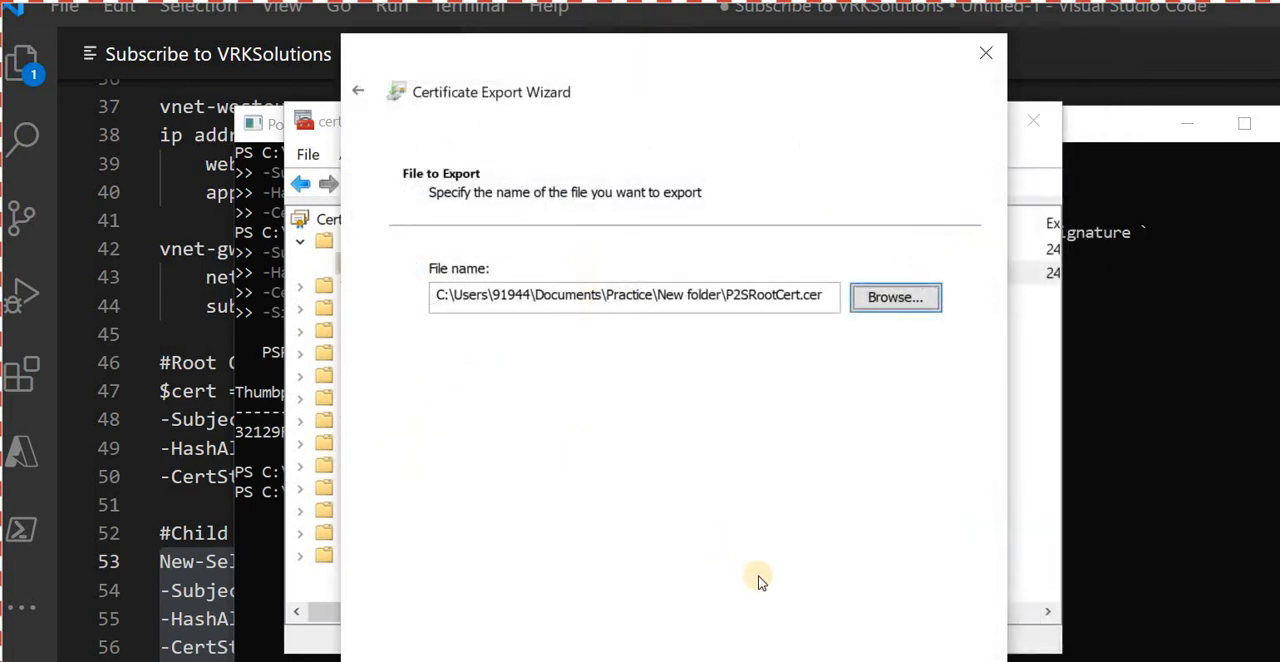
pyautogui.click(717, 579)
pyautogui.click(705, 571)
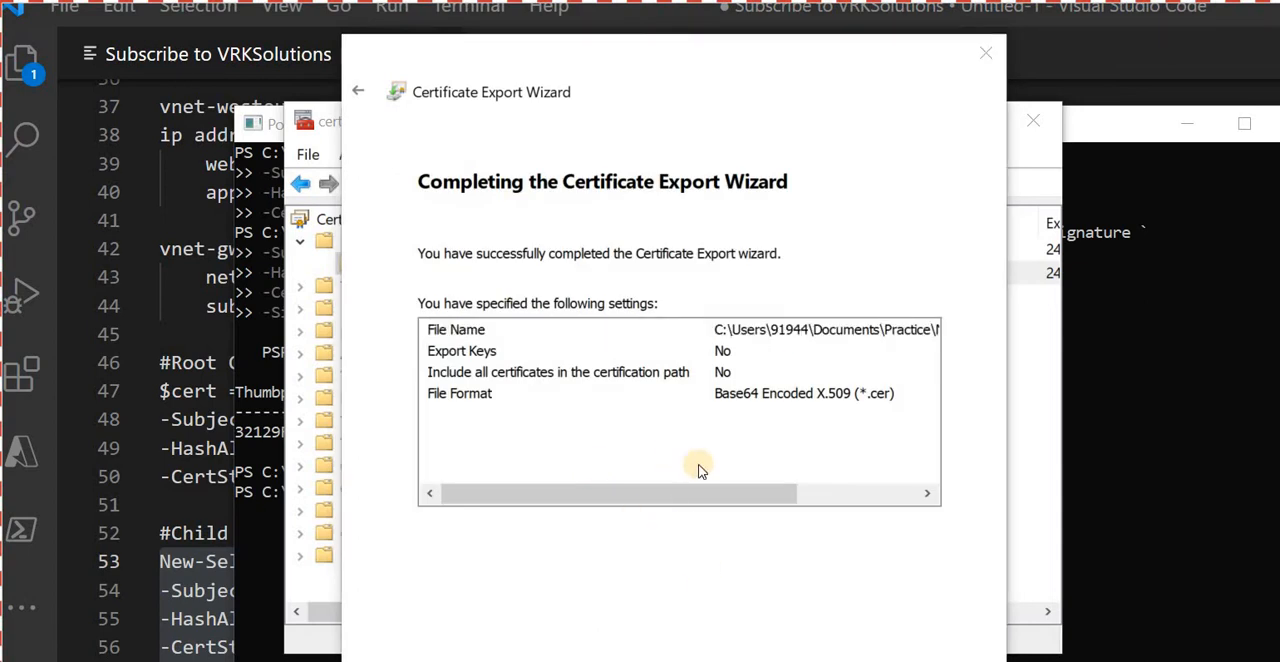
pyautogui.press('Return')
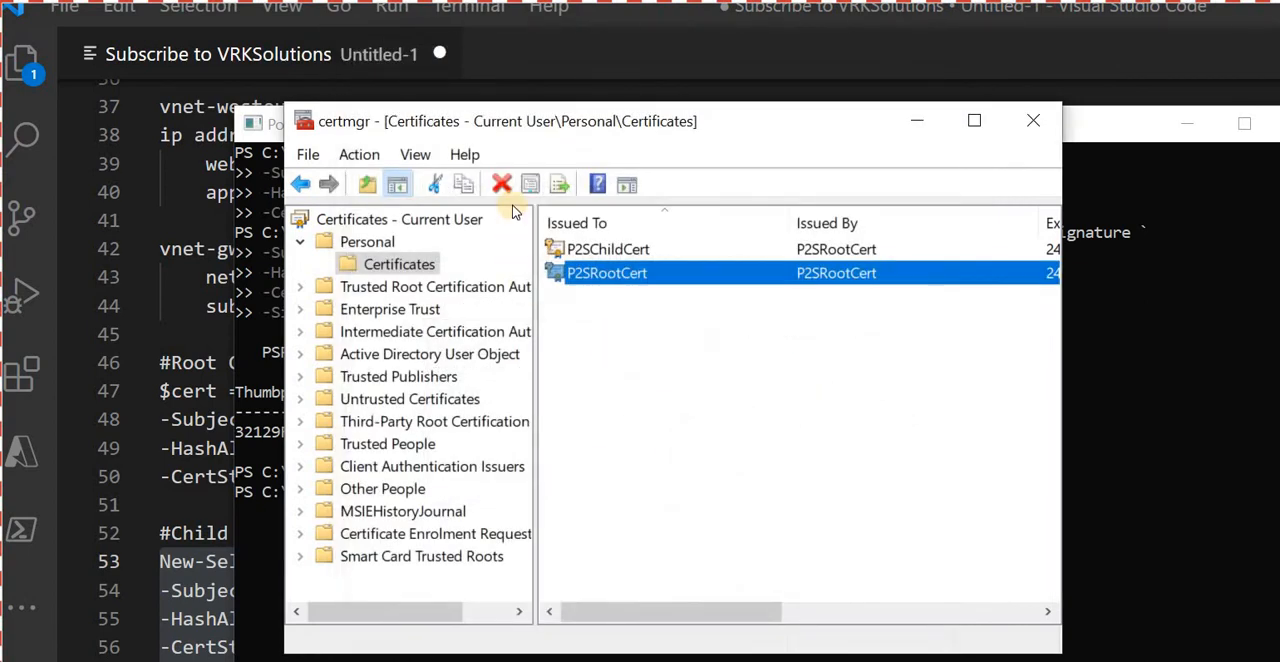
# - Start exporting P2SChildCert with its private key, using the Personal Information Exchange - PKCS #12 (.PFX) format
pyautogui.click(605, 249)
pyautogui.rightClick(612, 250)
pyautogui.moveTo(700, 305)
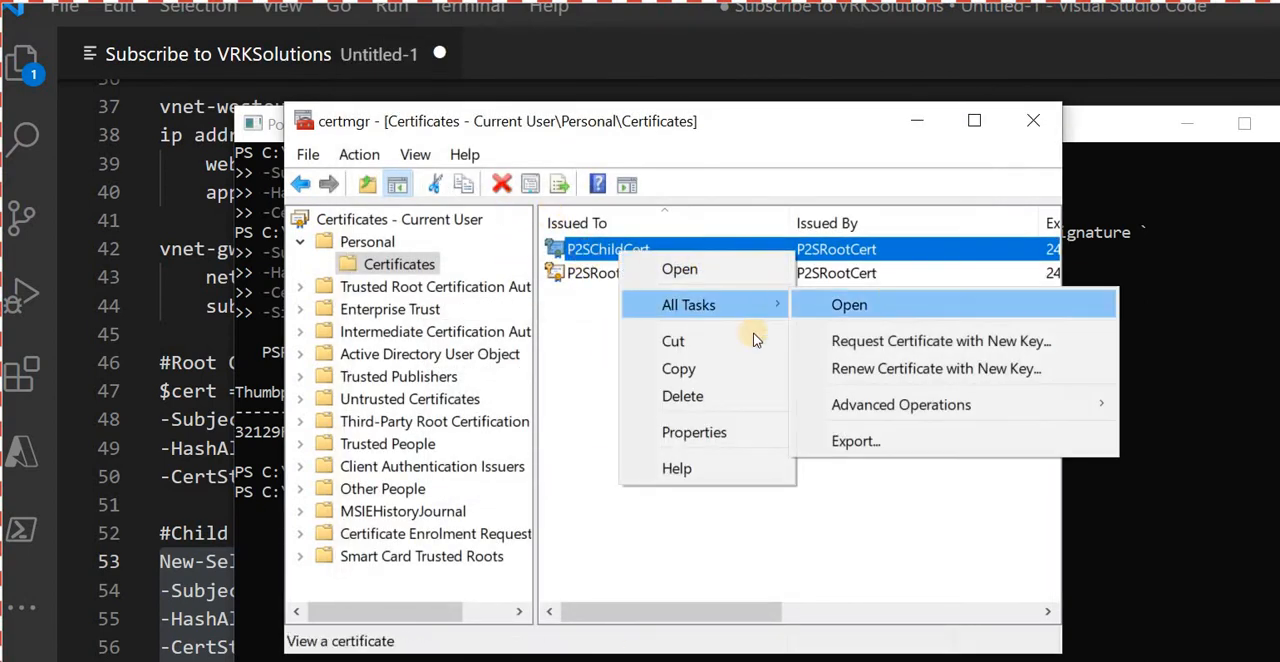
pyautogui.click(855, 441)
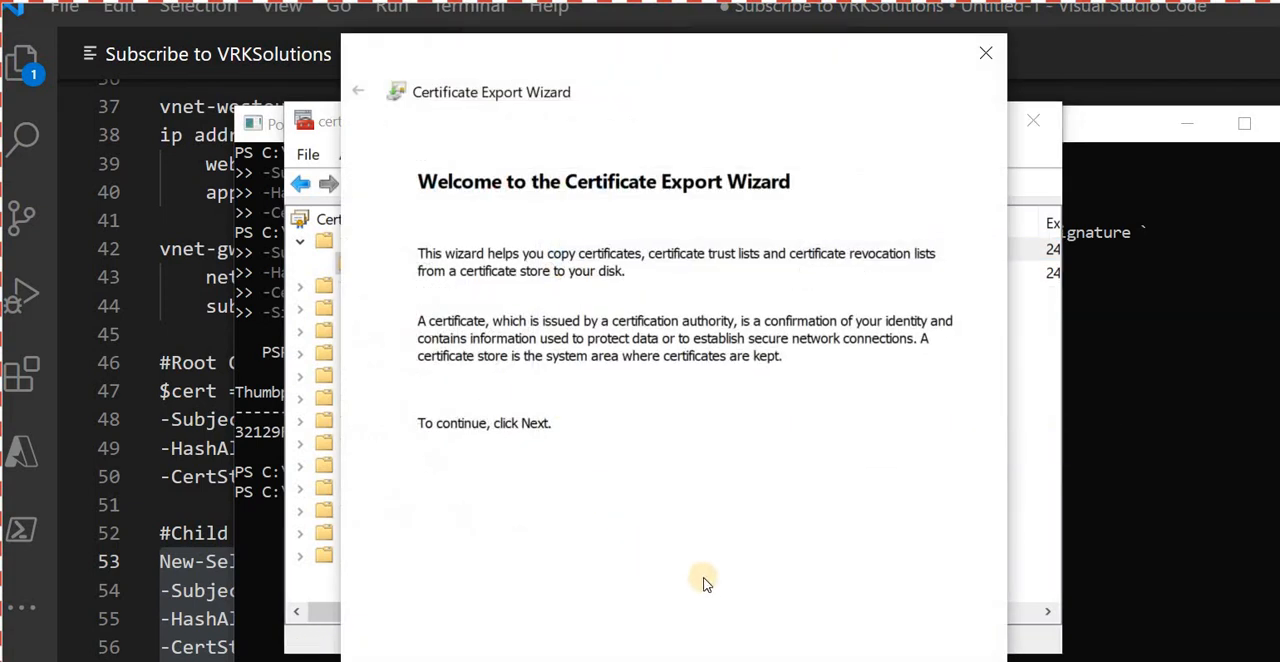
pyautogui.press('Return')
pyautogui.press('Return')
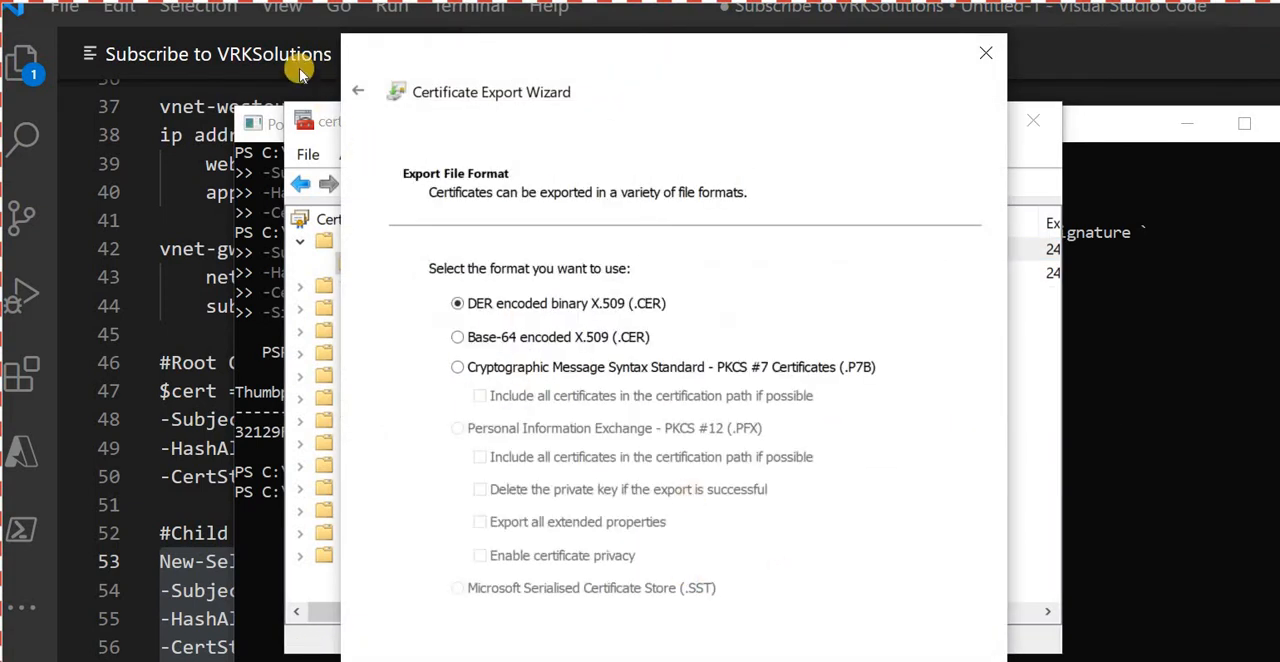
pyautogui.hotkey('alt', 'Left')
pyautogui.press('Up')
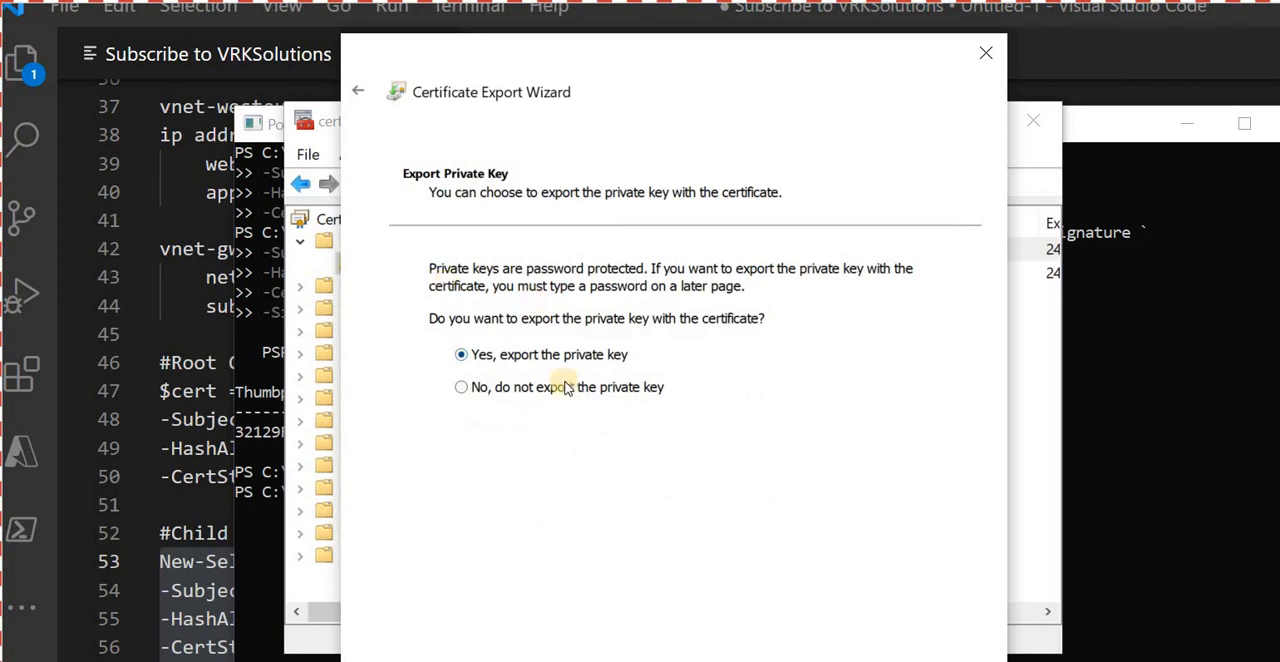
pyautogui.press('Return')
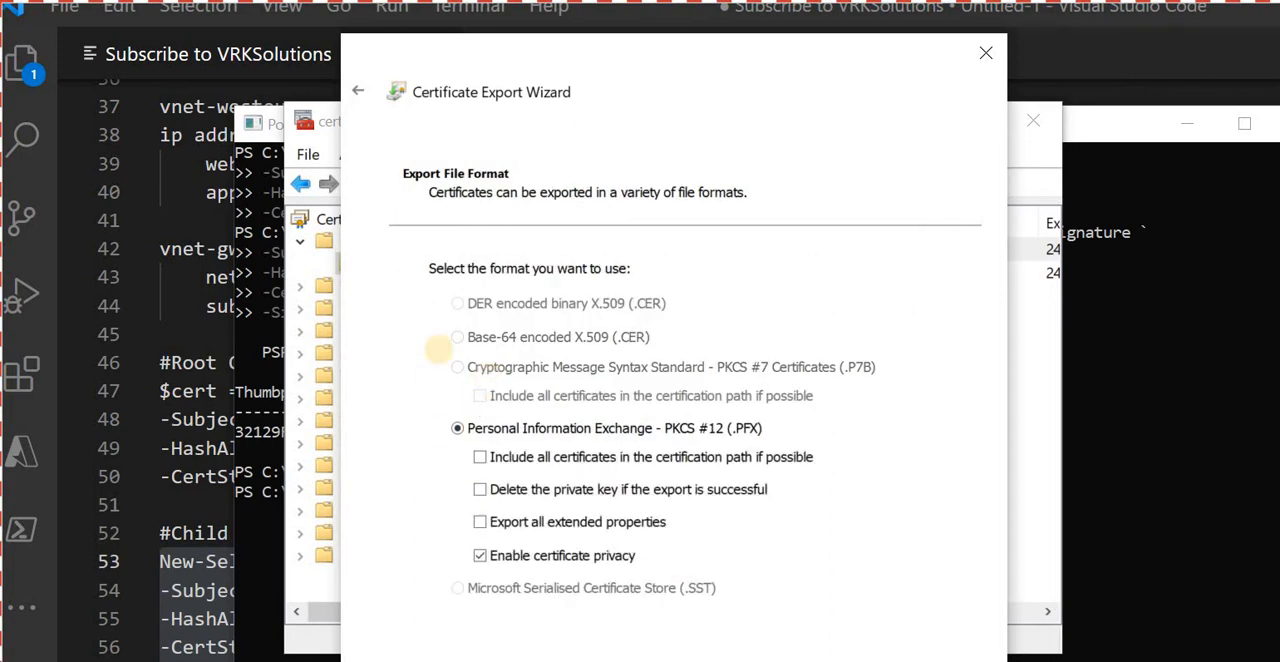
pyautogui.press('Return')
# - Protect the exported private key with a password, entering and confirming the export password
pyautogui.click(435, 479)
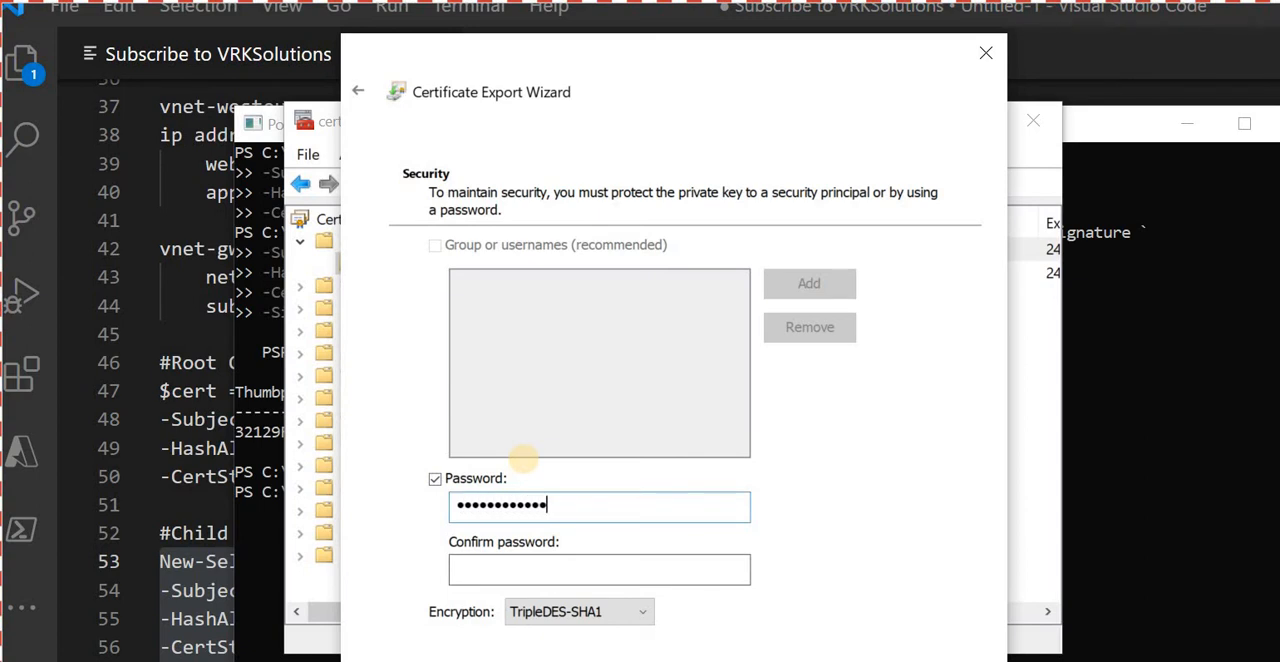
pyautogui.press('Tab')
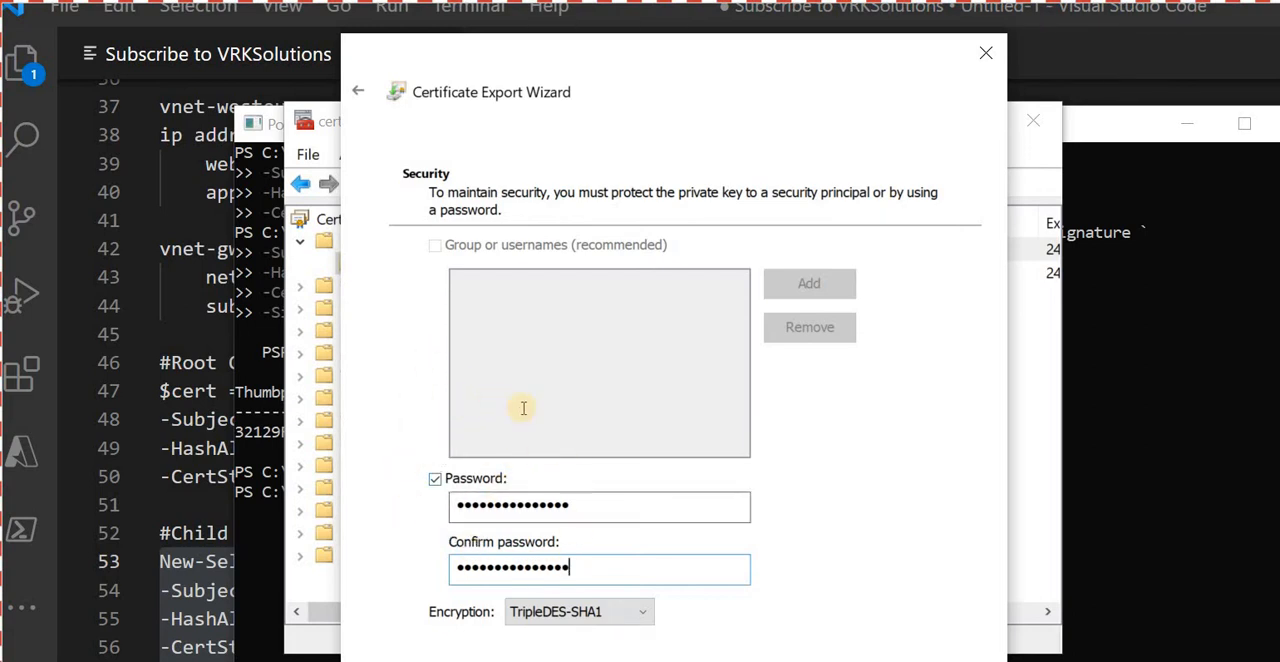
pyautogui.press('Return')
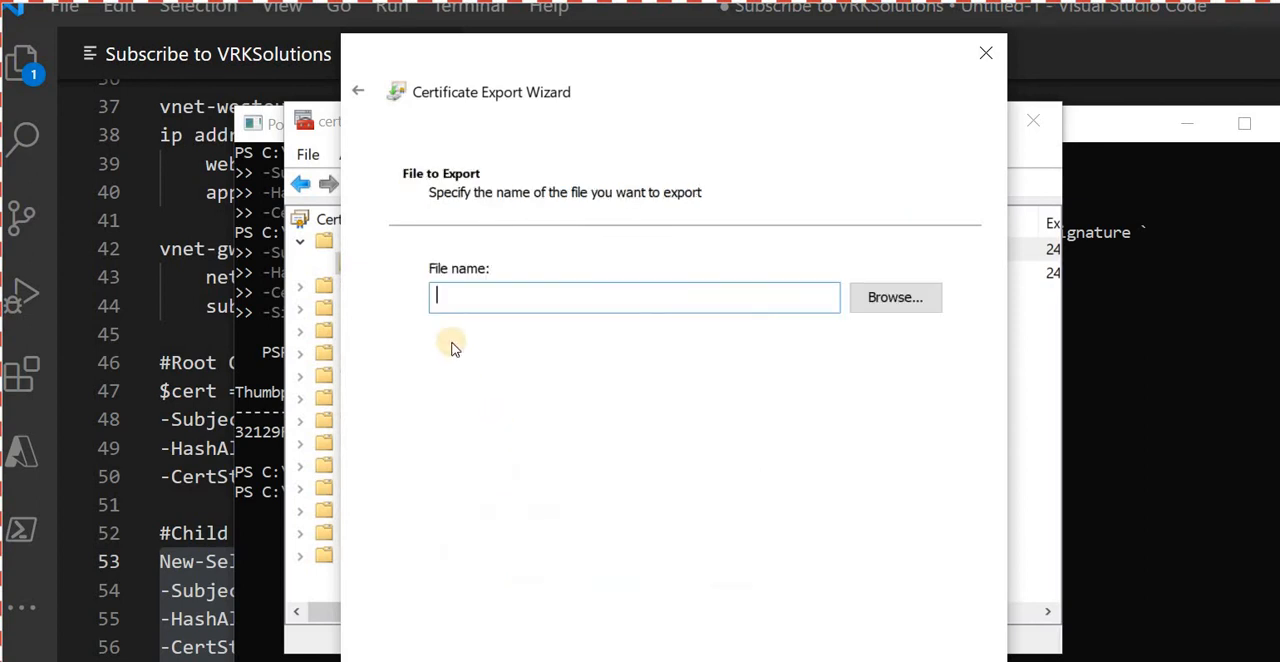
# - Set the export file to P2SChildCert.pfx in the Practice\New folder directory and complete the certificate export
pyautogui.click(895, 297)
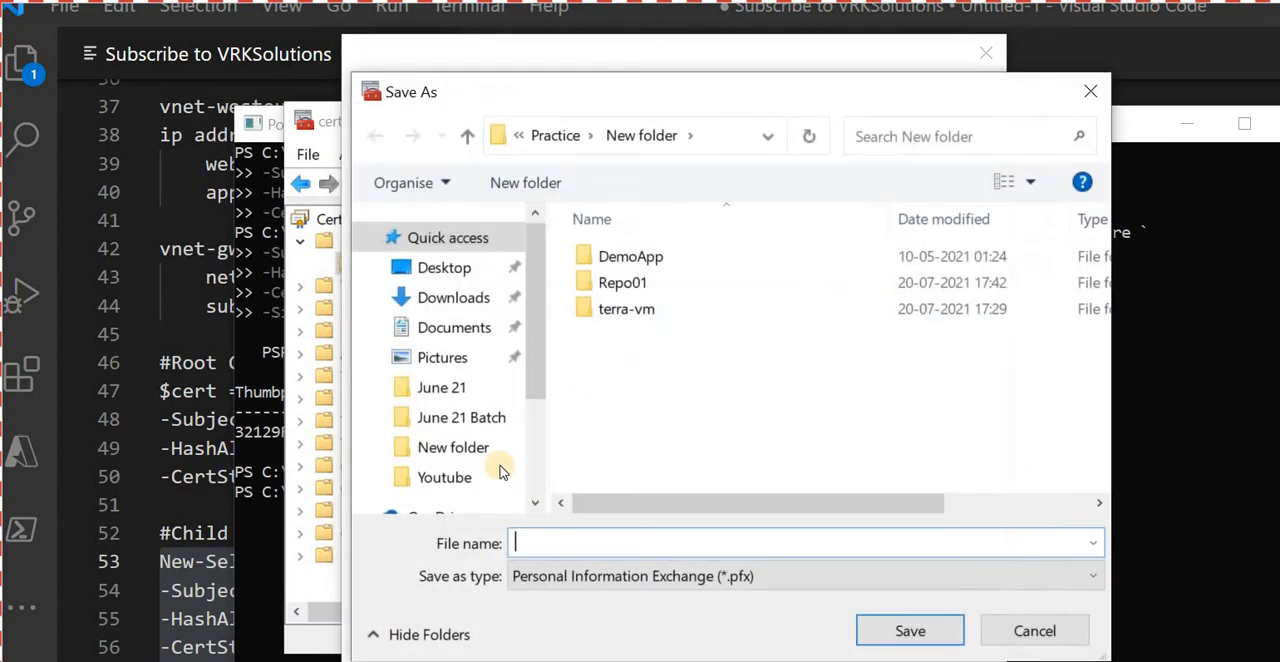
pyautogui.write('P2')
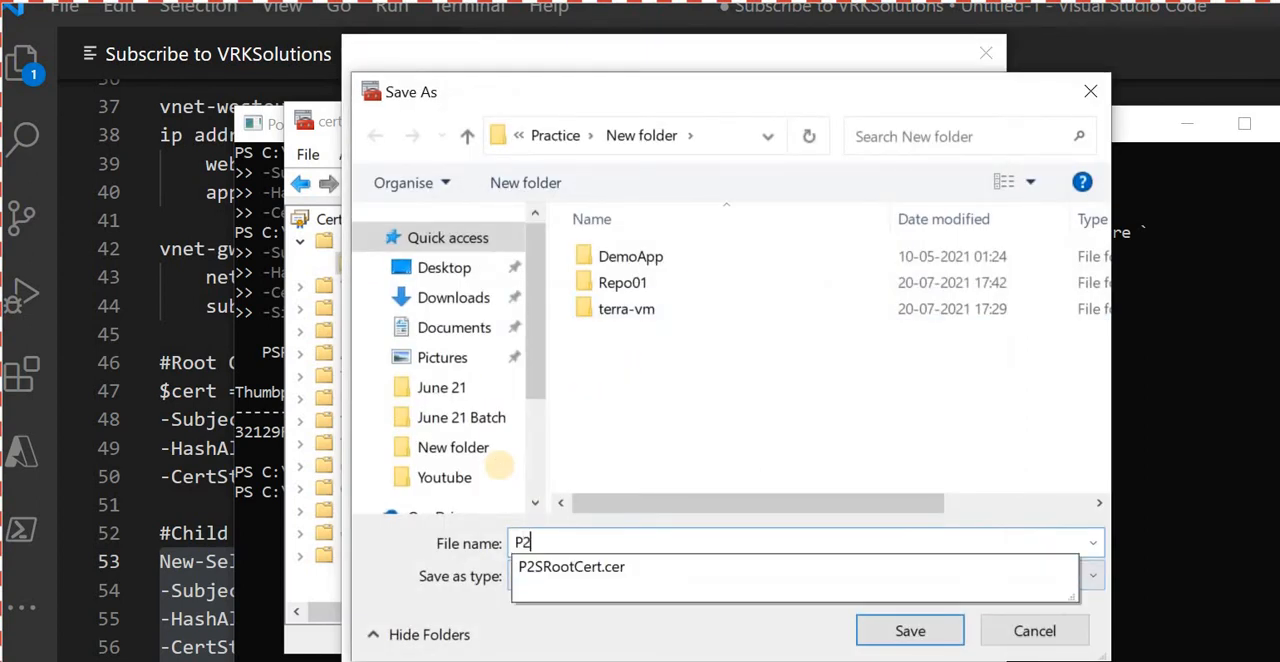
pyautogui.write('SChildCert')
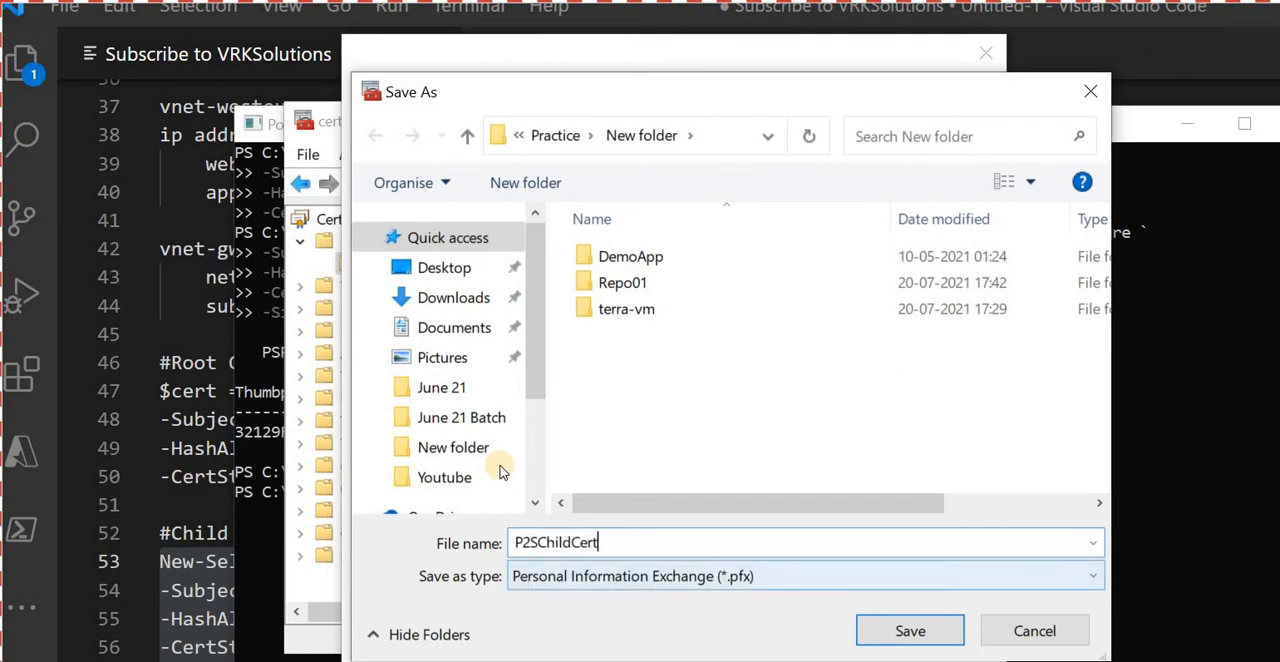
pyautogui.press('Return')
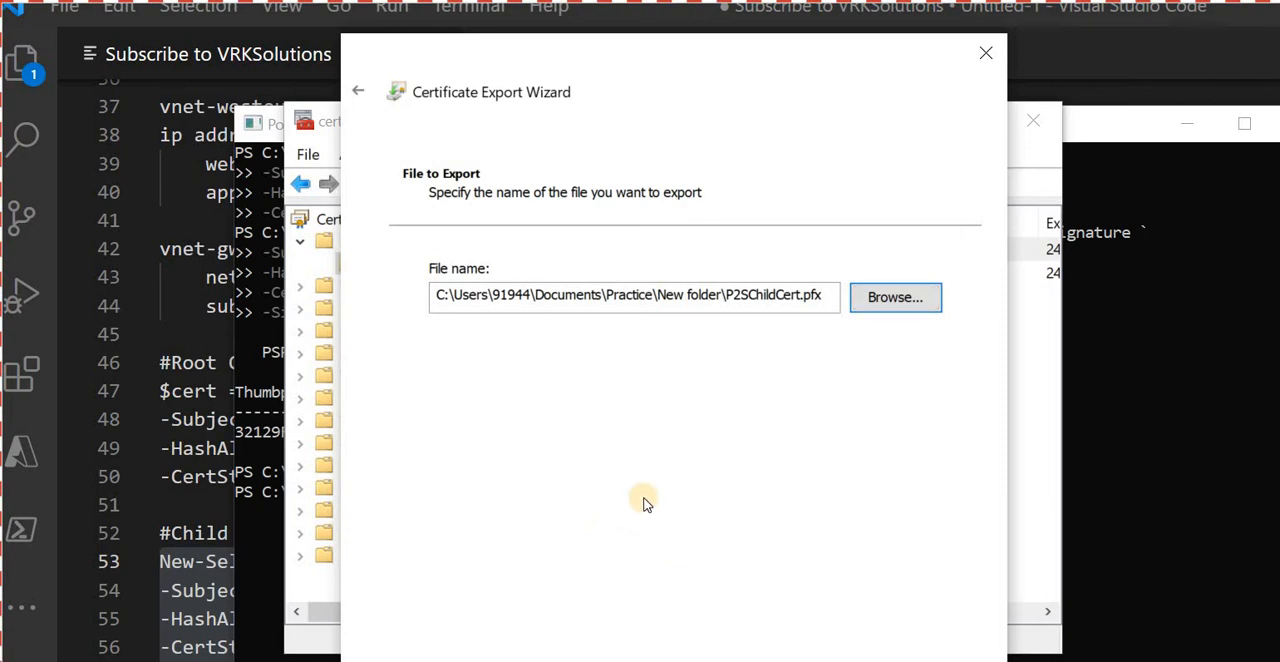
pyautogui.press('Return')
pyautogui.press('Return')
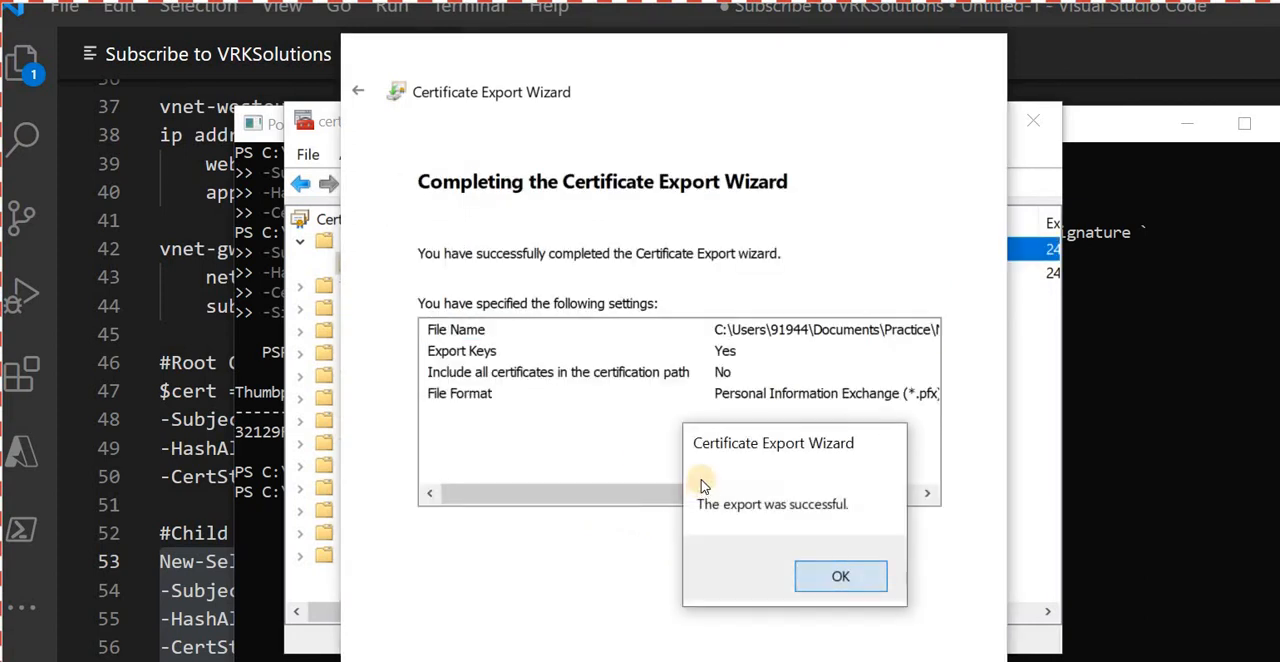
pyautogui.press('Return')
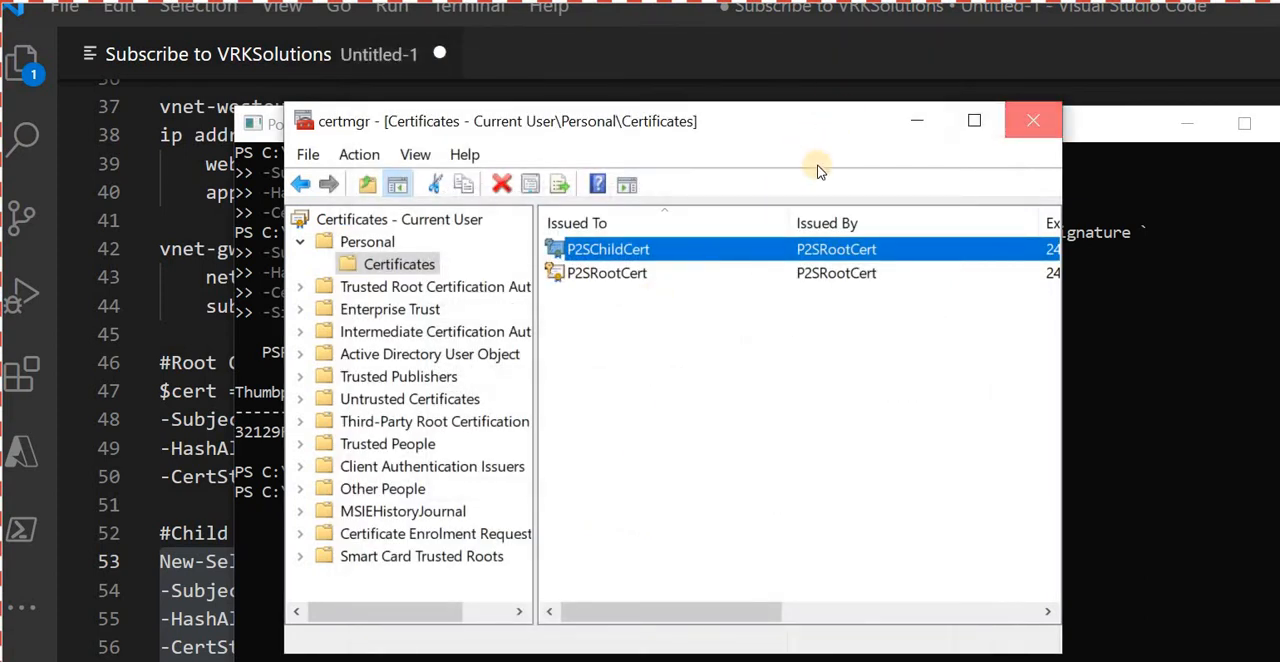
# - Close the certificate manager, clear PowerShell away and switch to the Practice\New folder in File Explorer
pyautogui.hotkey('alt', 'F4')
pyautogui.click(1187, 123)
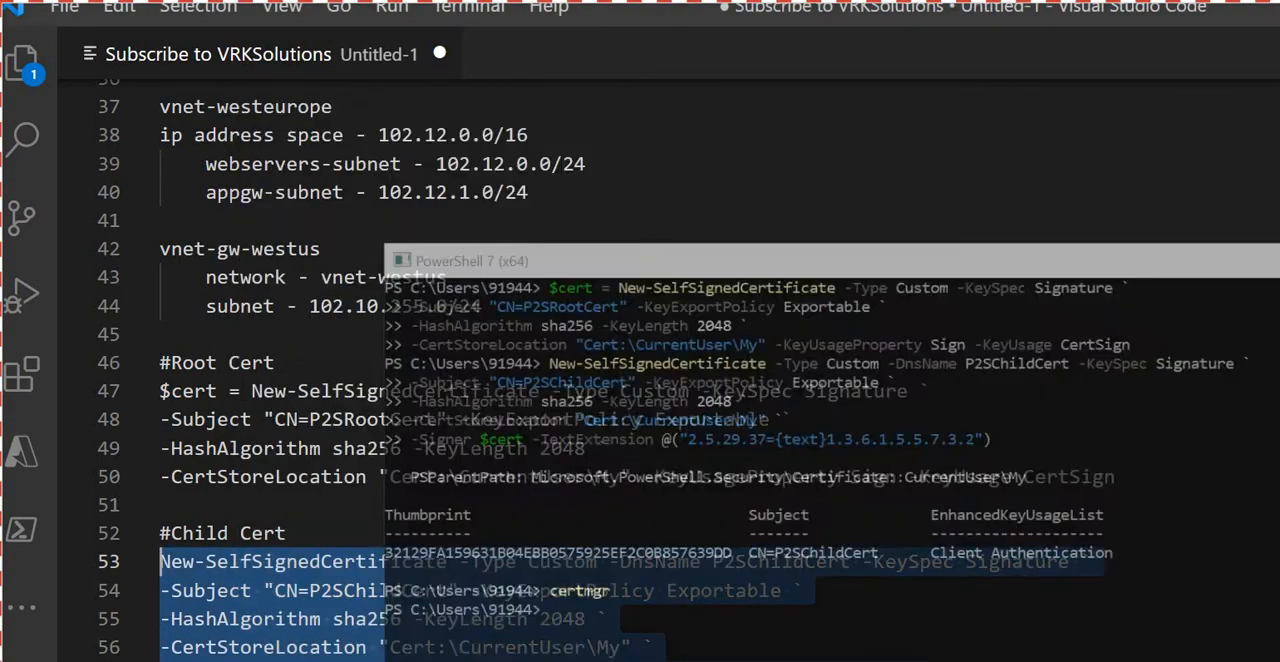
pyautogui.hotkey('alt', 'Tab')
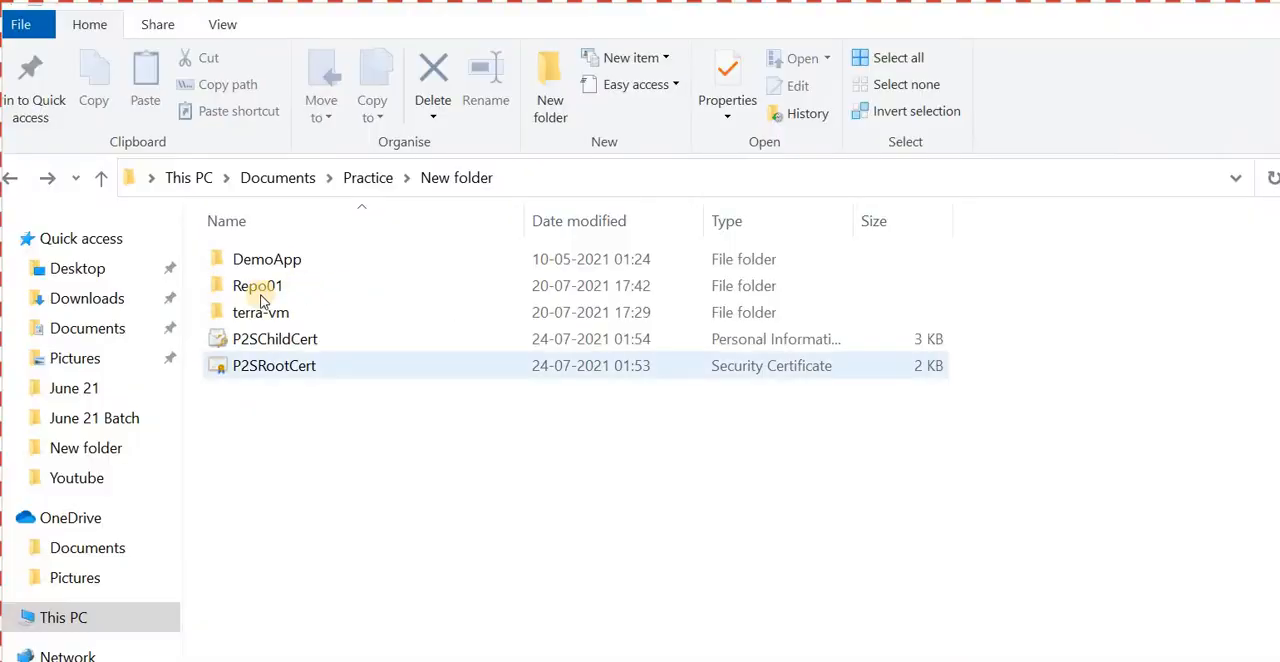
# - Open P2SRootCert in Notepad and select the certificate text between the BEGIN CERTIFICATE and END CERTIFICATE lines
pyautogui.rightClick(302, 358)
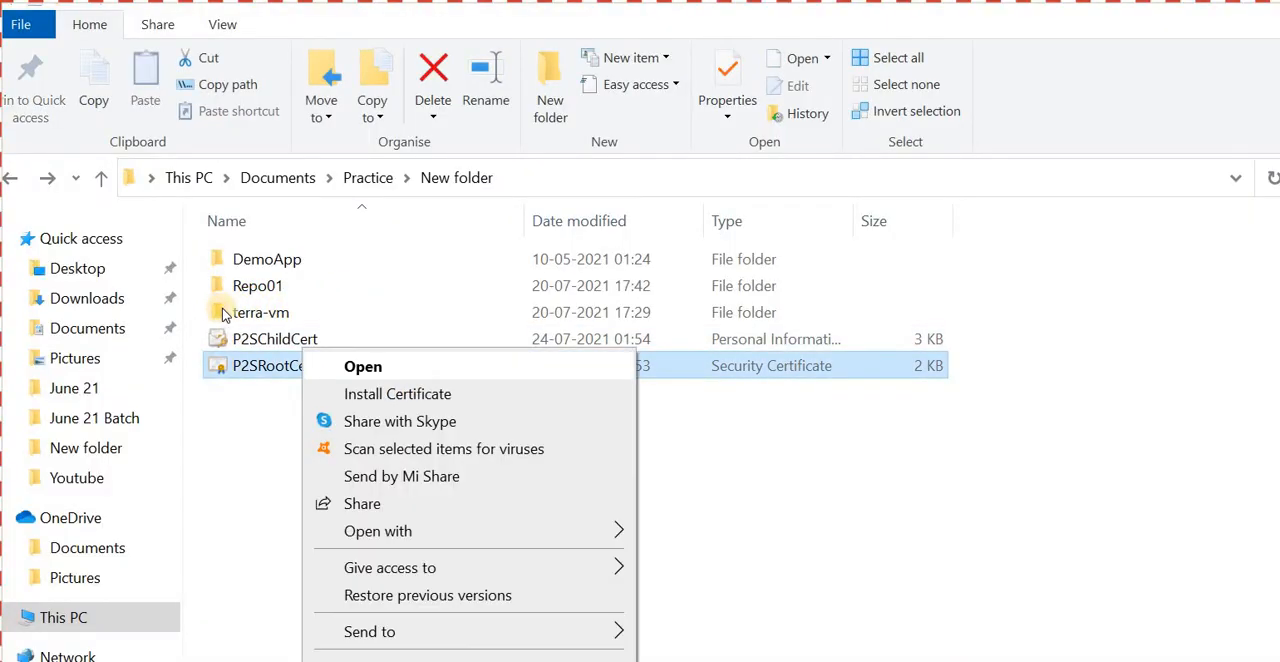
pyautogui.moveTo(520, 531)
pyautogui.click(650, 474)
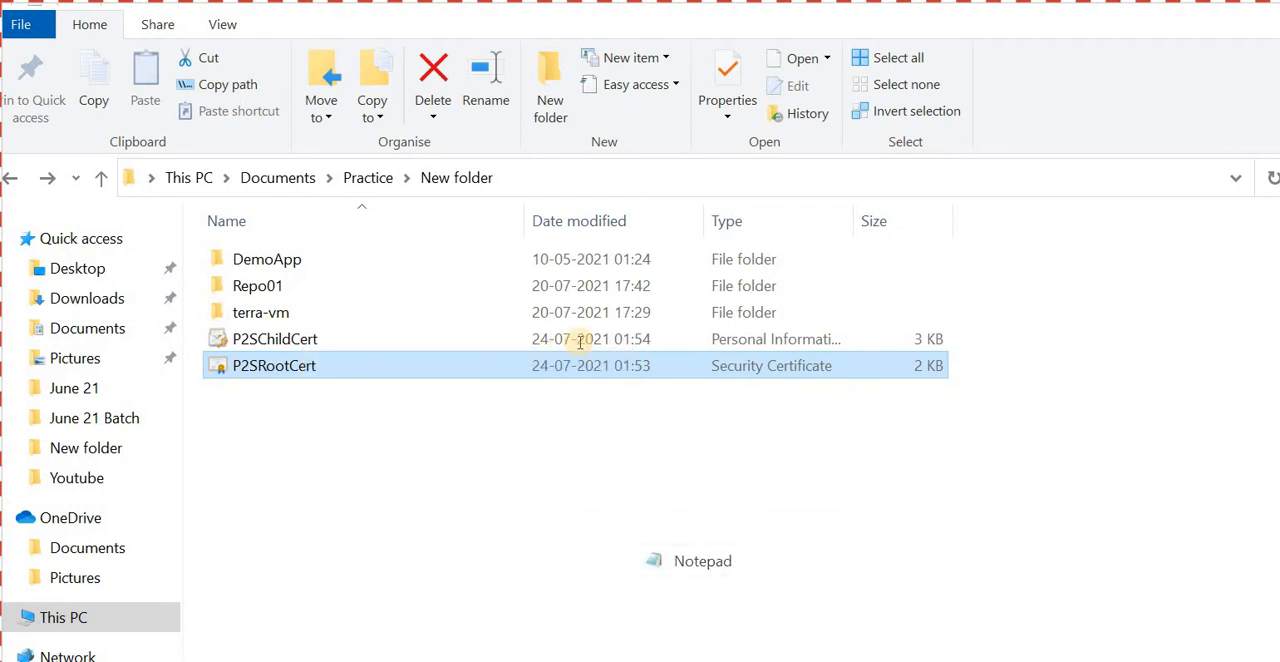
pyautogui.moveTo(752, 574); pyautogui.dragTo(214, 110)
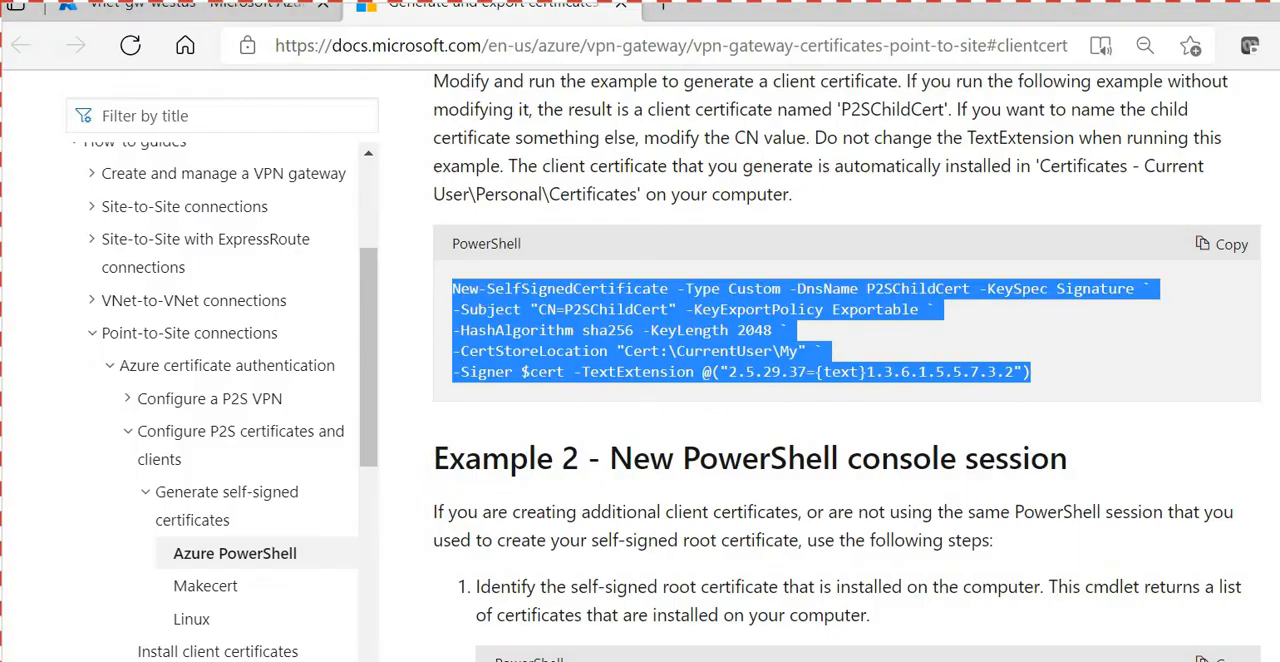
# - Switch to the Azure portal and set the gateway's point-to-site address pool to 198.10.0.0/24
pyautogui.click(190, 8)
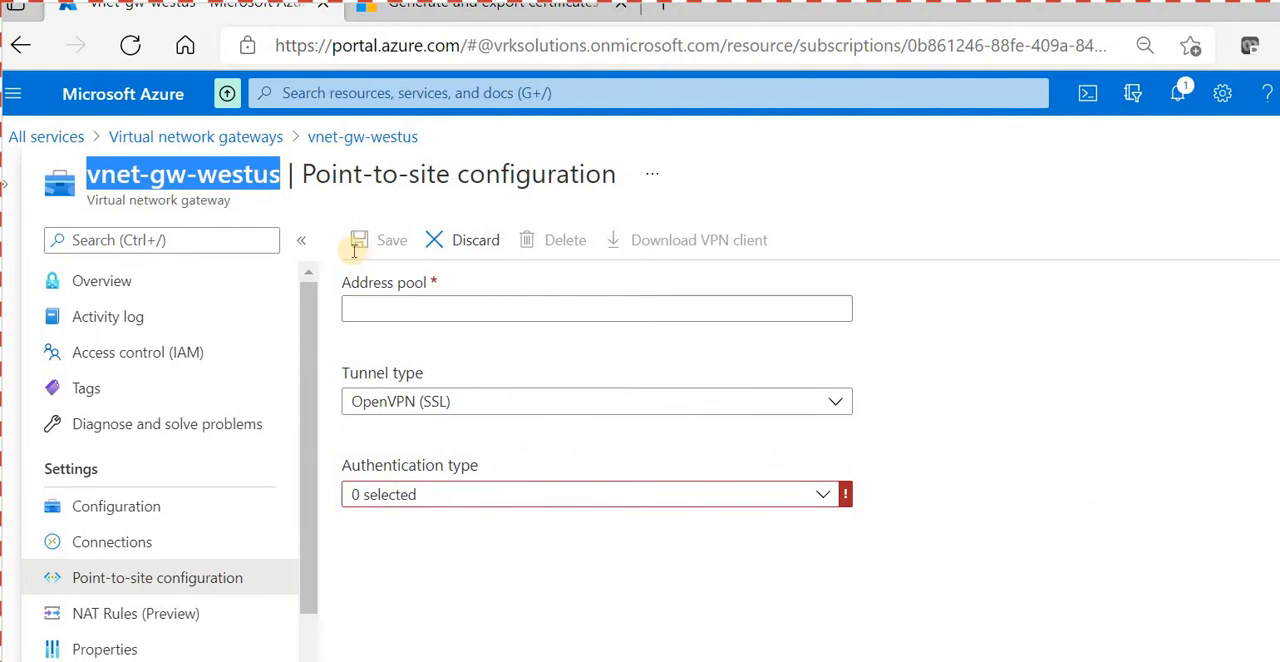
pyautogui.click(524, 308)
pyautogui.click(849, 440)
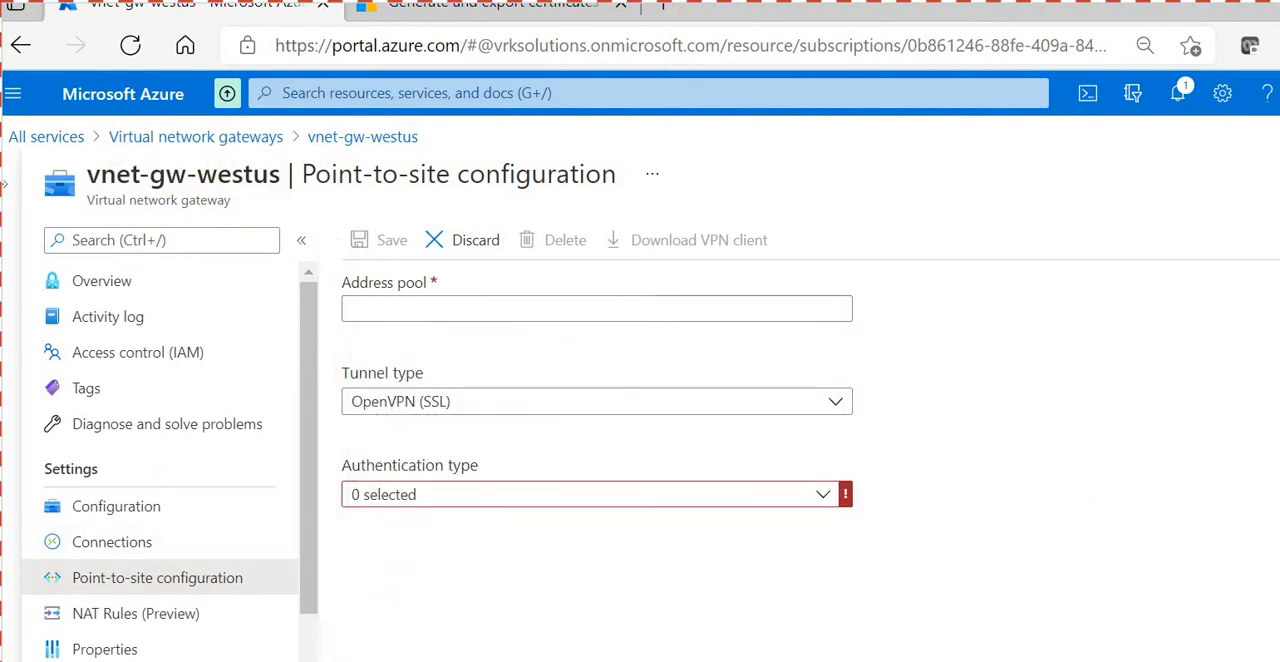
pyautogui.hotkey('alt', 'Tab')
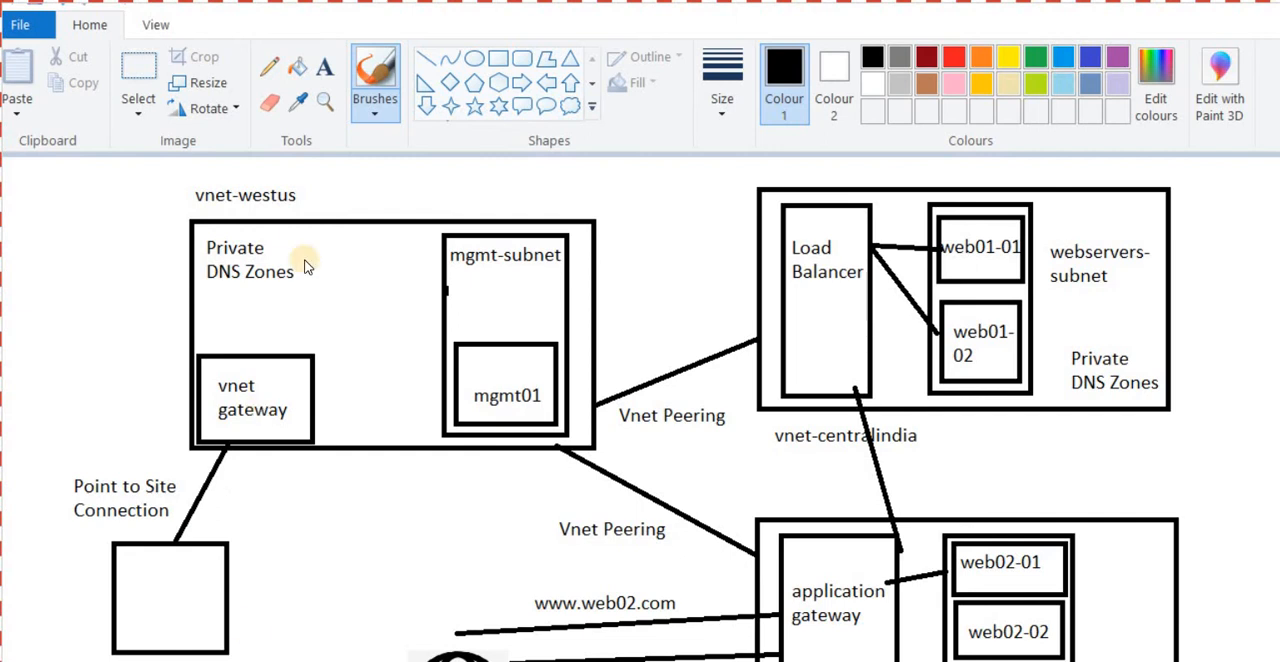
pyautogui.hotkey('alt', 'Tab')
pyautogui.write('198')
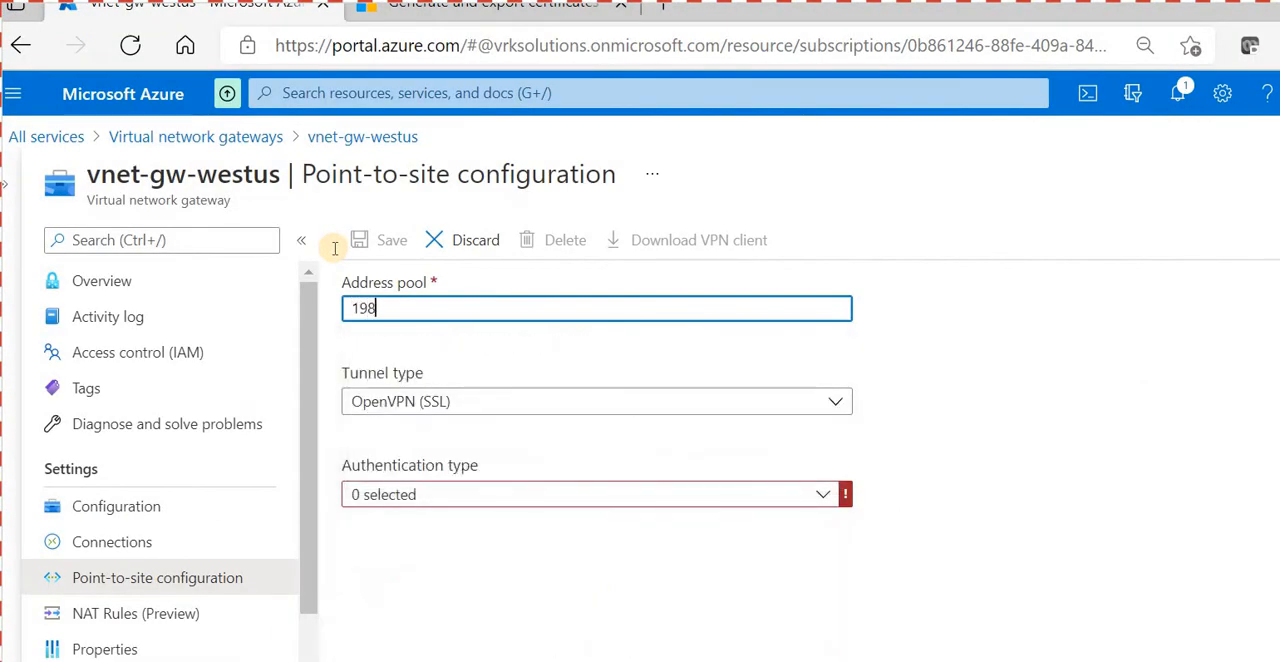
pyautogui.write('.10.0.0/24')
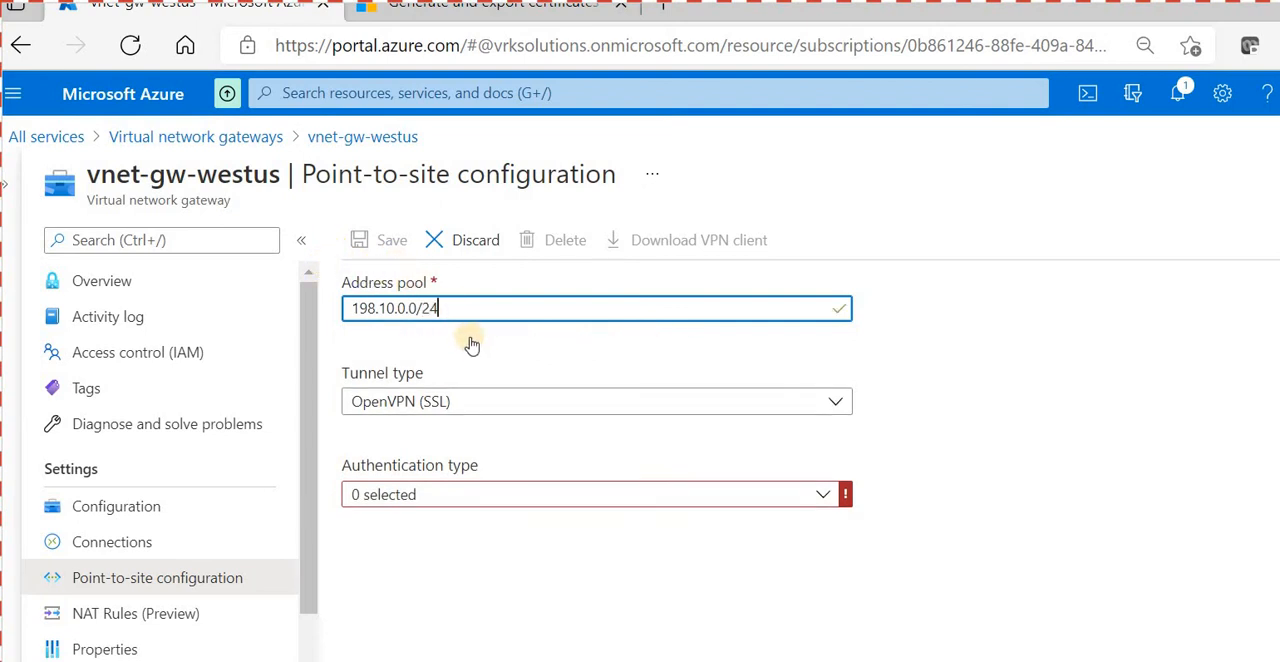
# - Set the tunnel type to IKEv2 and SSTP (SSL) and the authentication type to Azure certificate
pyautogui.click(462, 401)
pyautogui.click(417, 575)
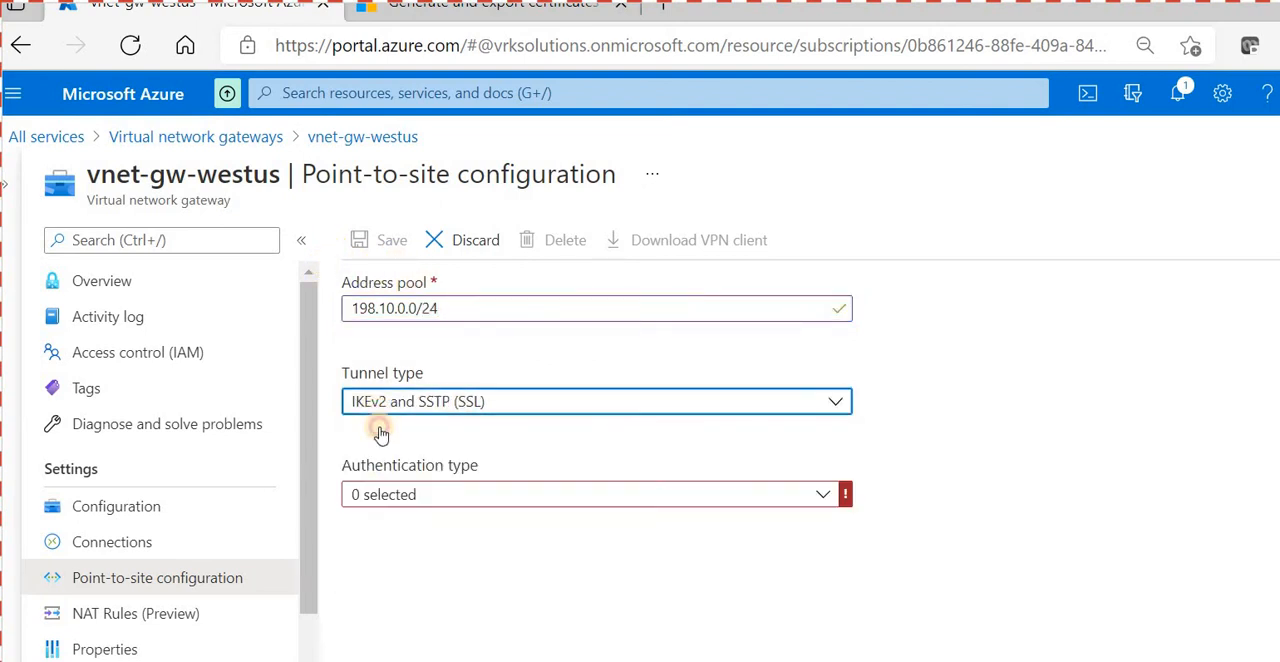
pyautogui.click(420, 494)
pyautogui.click(362, 525)
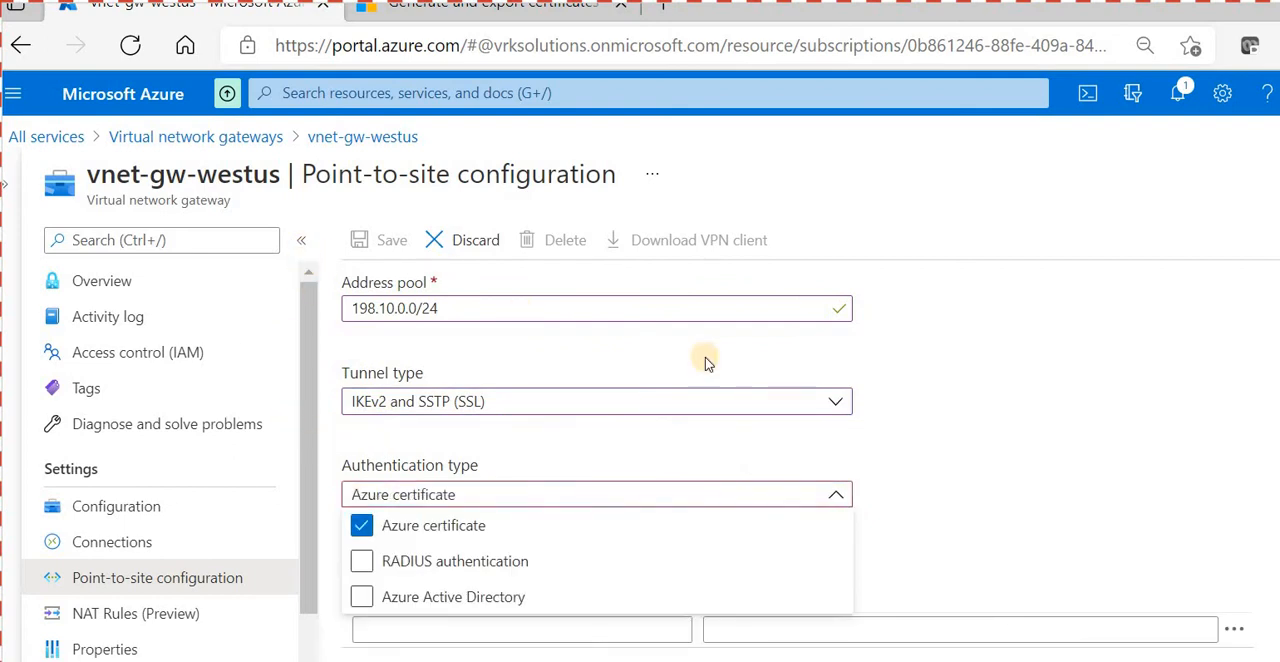
pyautogui.click(866, 405)
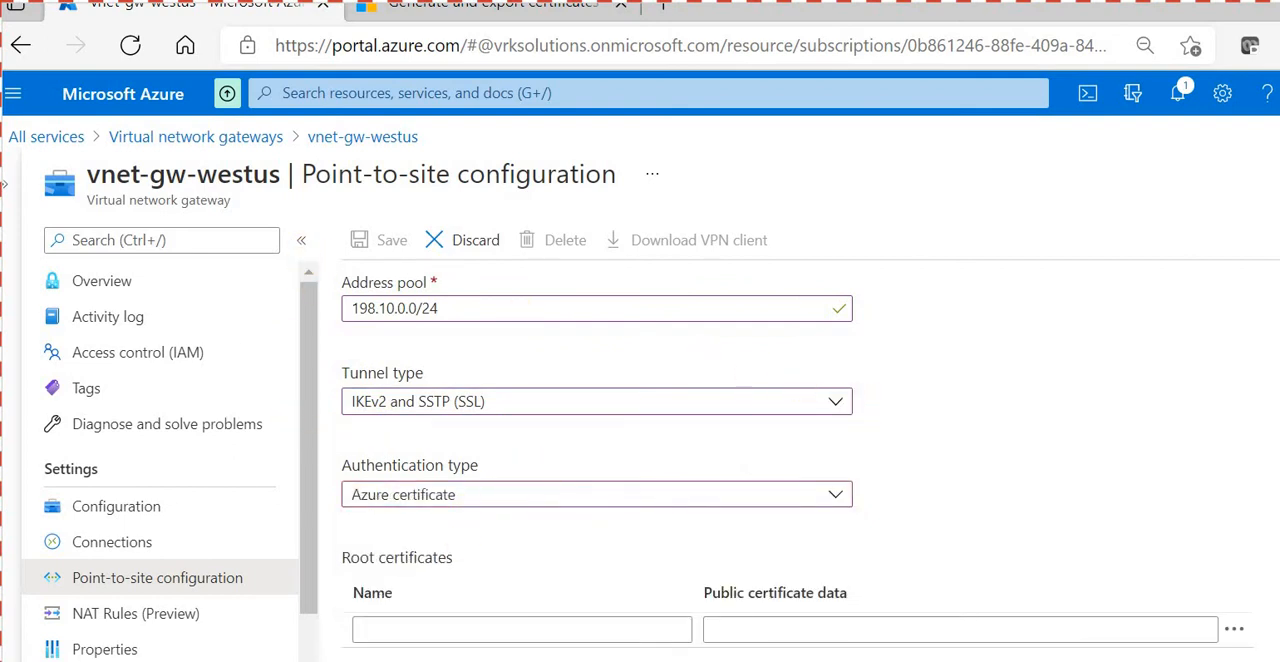
pyautogui.hotkey('alt', 'Tab')
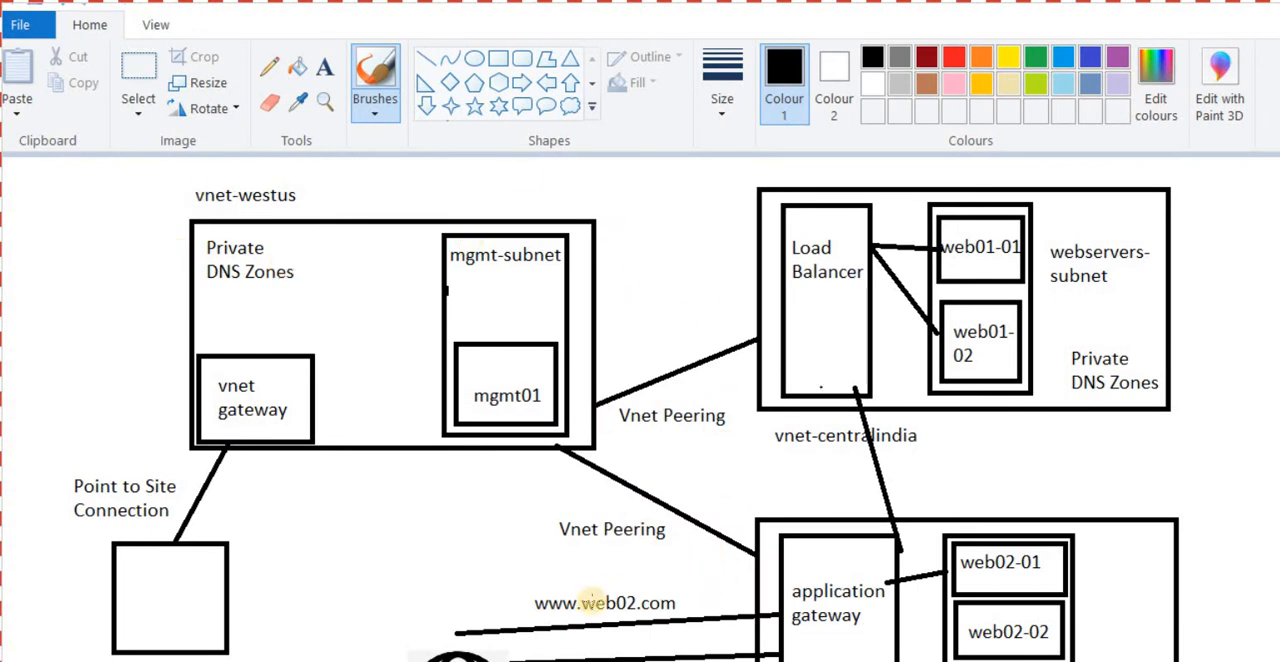
pyautogui.hotkey('alt', 'Tab')
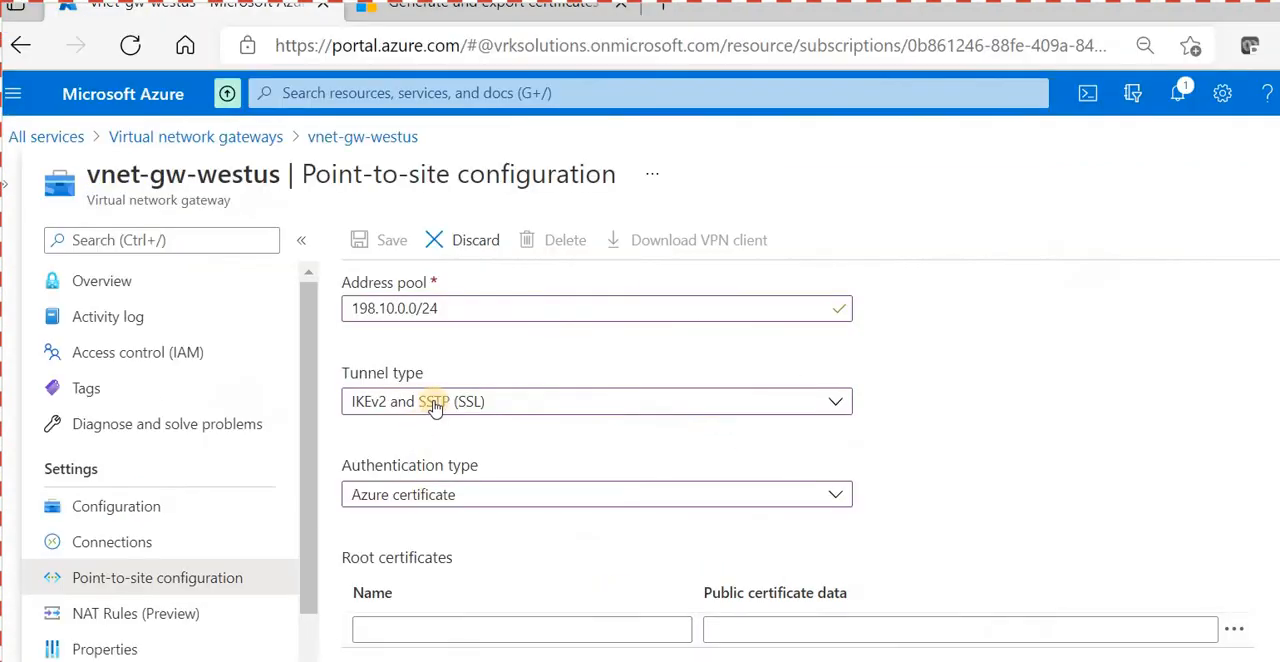
pyautogui.click(344, 490)
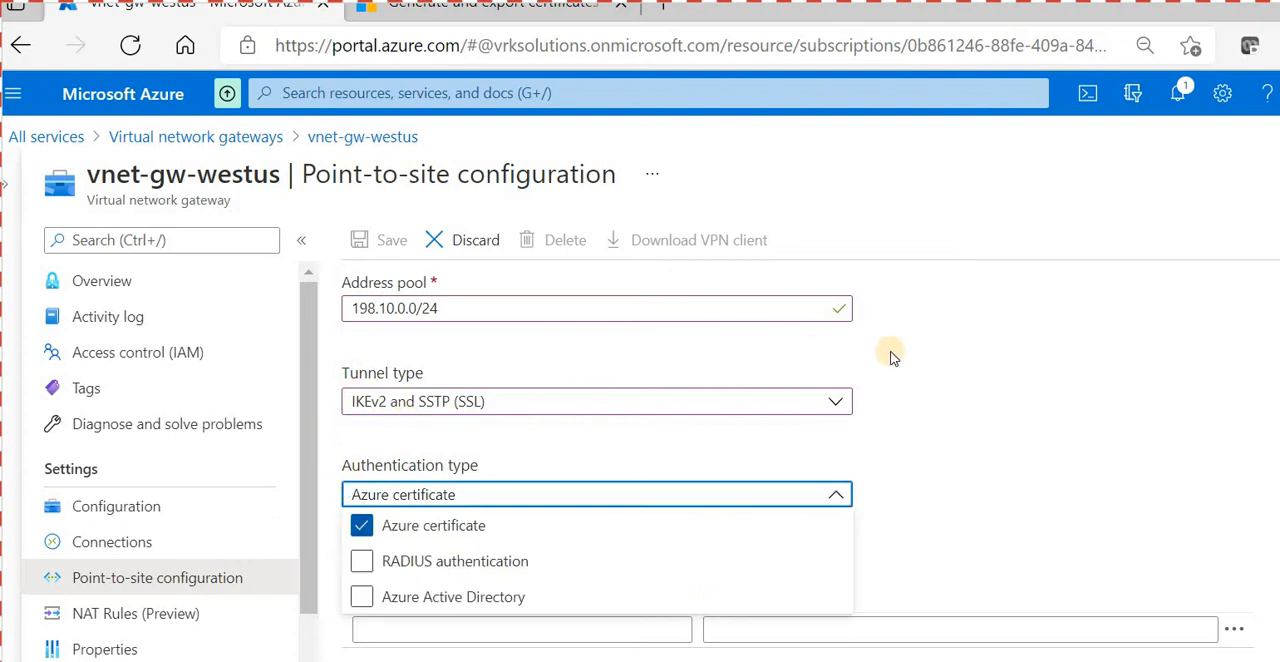
pyautogui.click(318, 337)
pyautogui.click(344, 402)
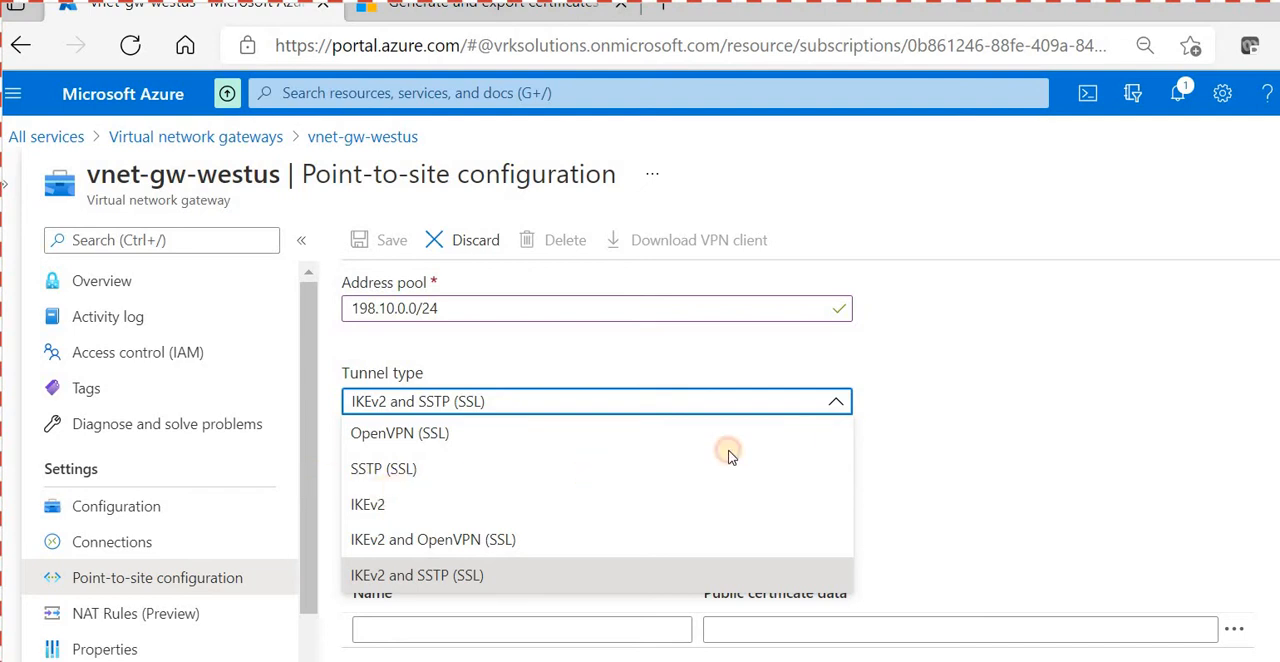
pyautogui.click(428, 575)
# - Name the first root certificate entry P2SRootCert
pyautogui.press('Tab')
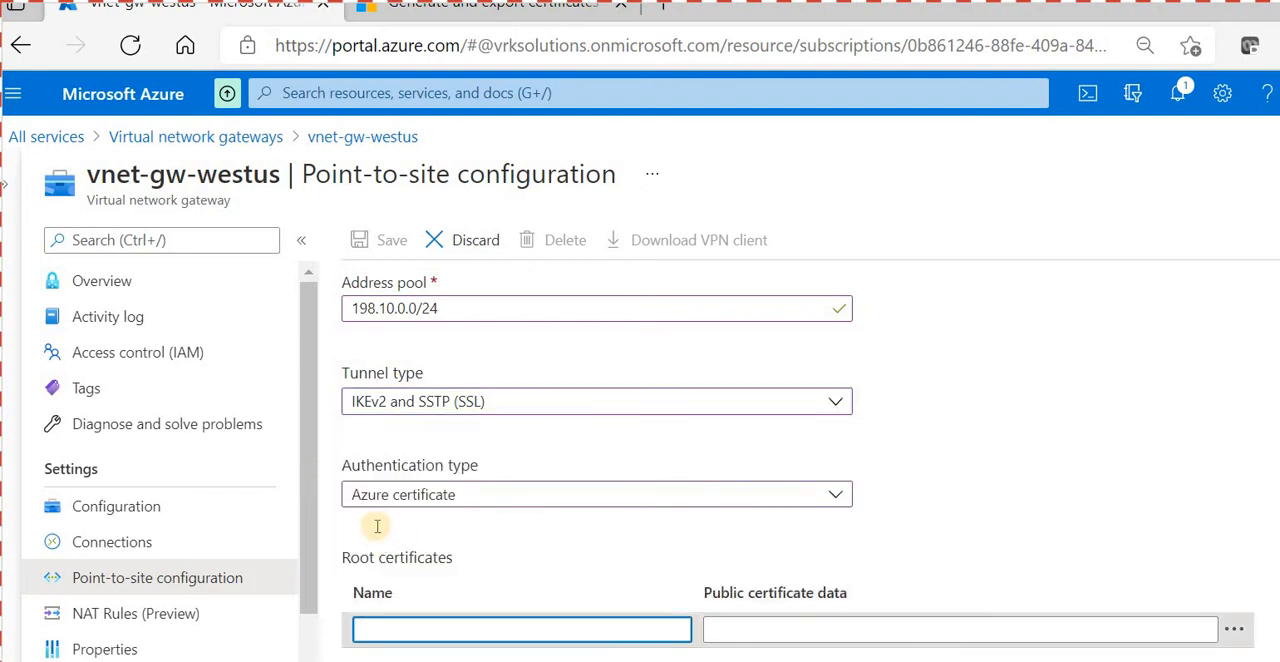
pyautogui.write('P2SRo')
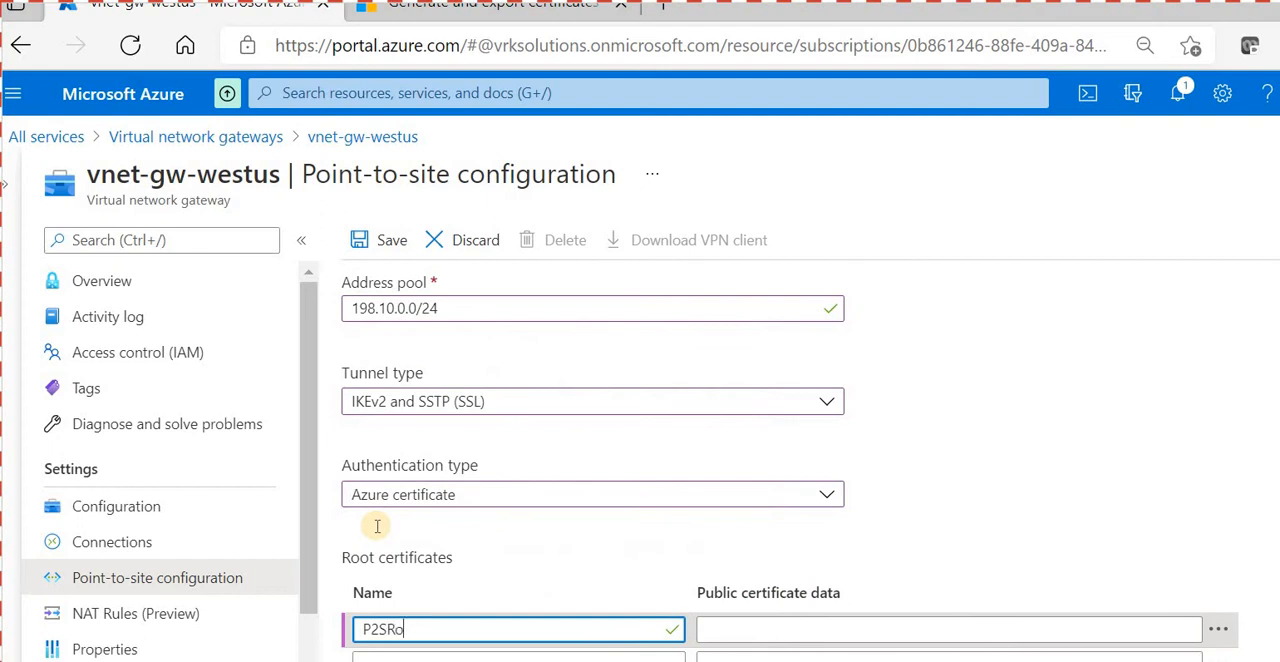
pyautogui.write('otCert')
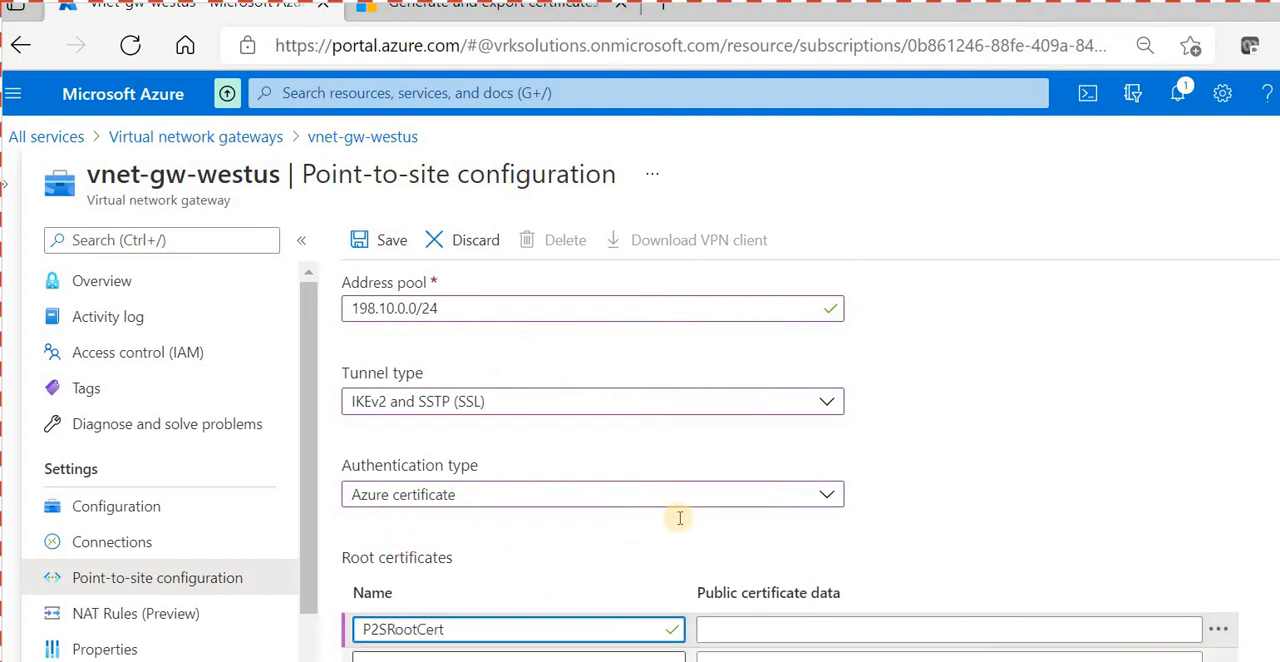
# - Paste the copied certificate text as the public certificate data of P2SRootCert and save the point-to-site configuration
pyautogui.click(1037, 621)
pyautogui.hotkey('alt', 'Tab')
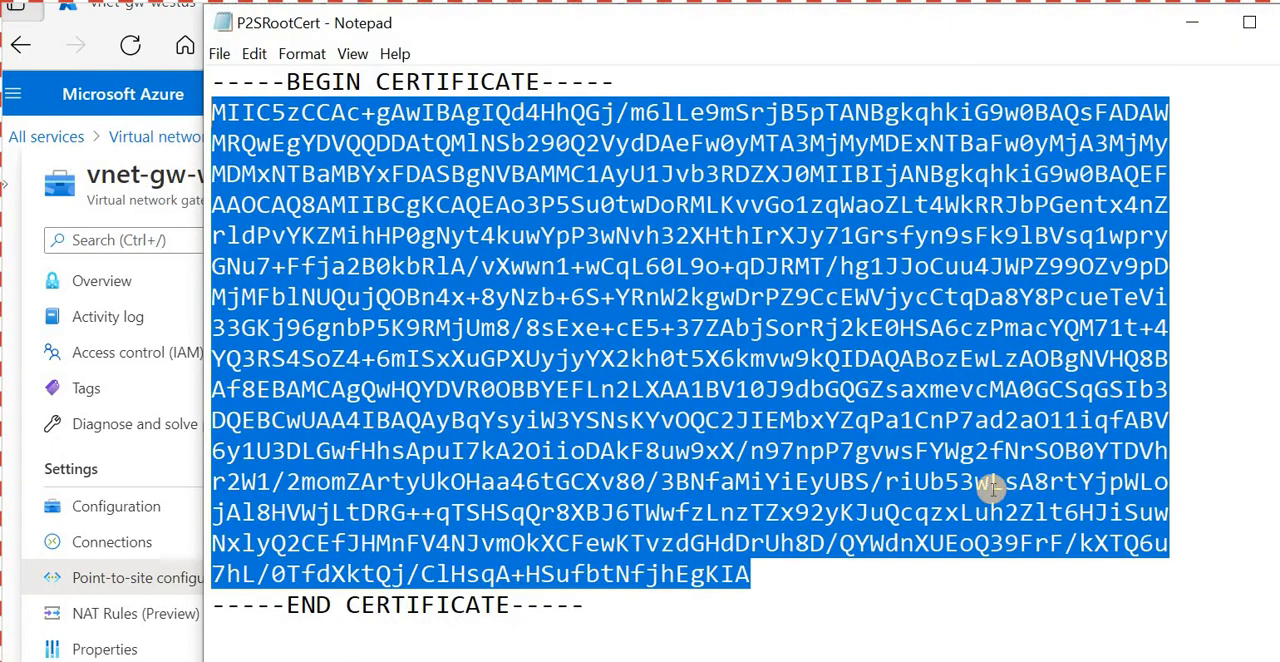
pyautogui.hotkey('alt', 'Tab')
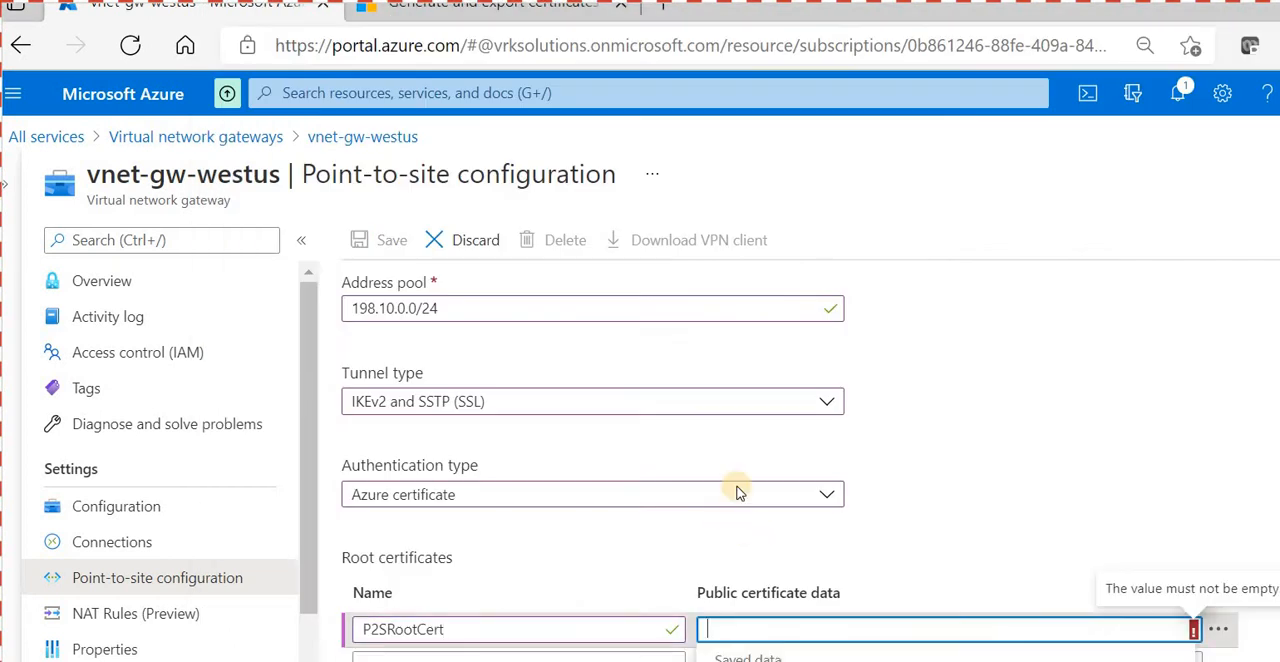
pyautogui.hotkey('ctrl', 'v')
pyautogui.click(380, 240)
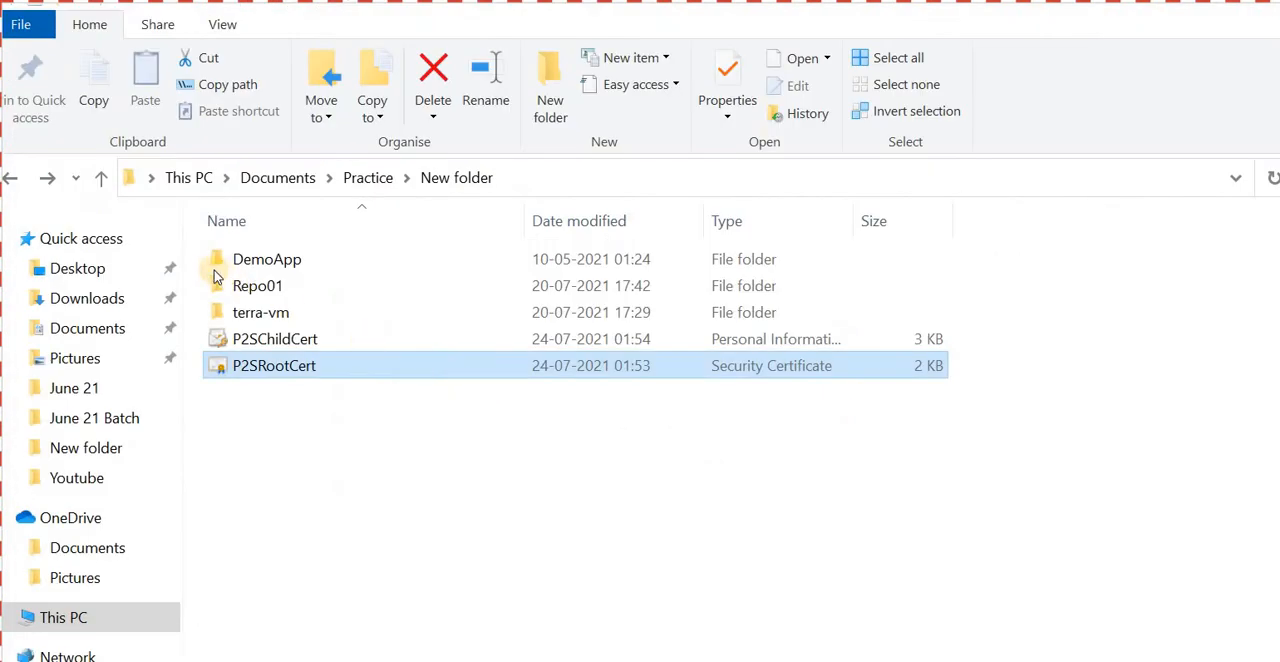
# - Install the P2SChildCert PFX for the current user, entering the private key password and keeping automatic certificate store selection
pyautogui.press('Up')
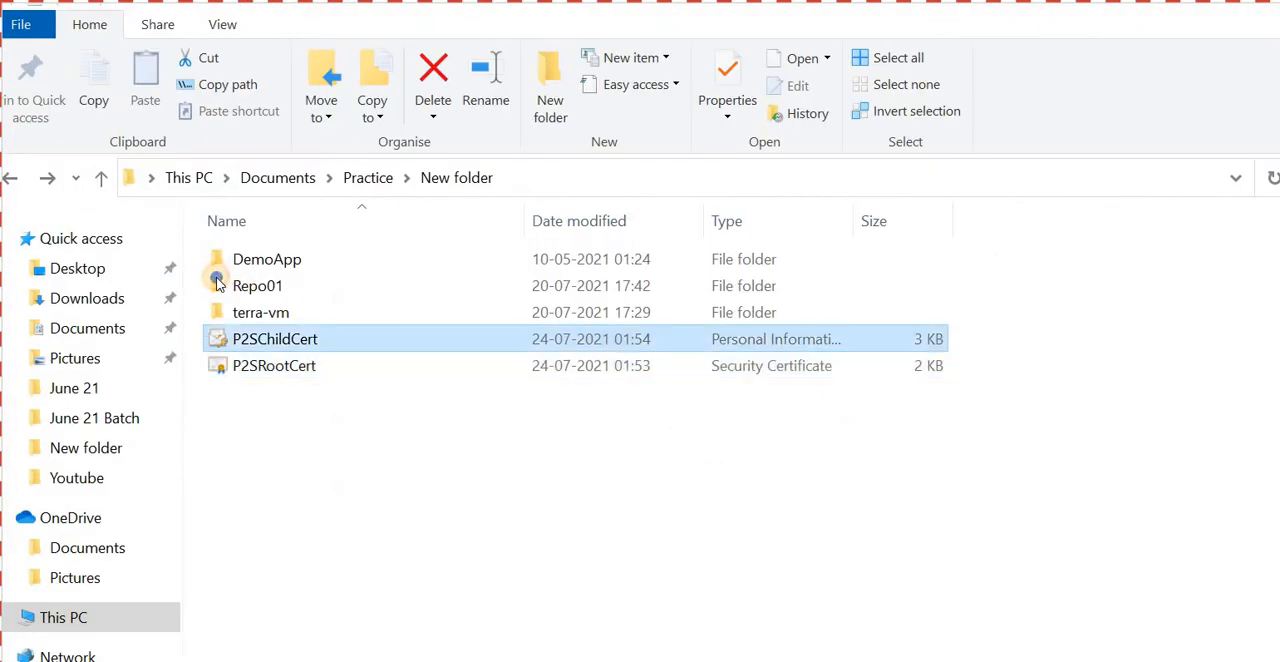
pyautogui.hotkey('shift', 'F10')
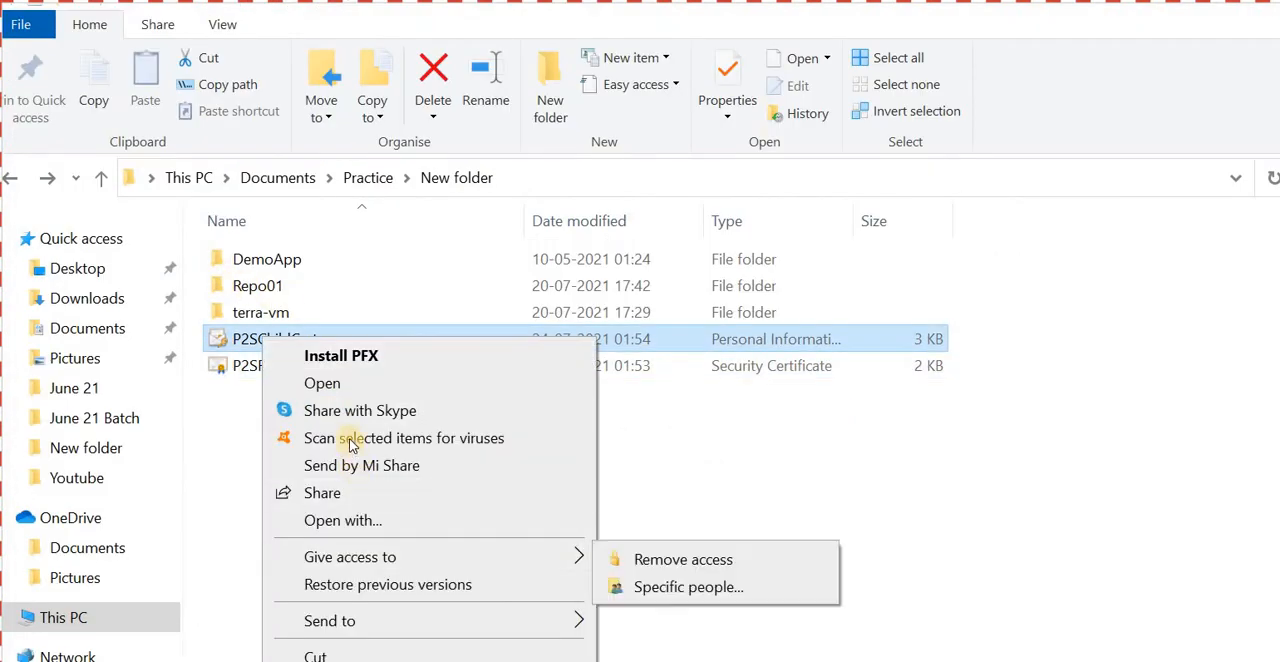
pyautogui.click(390, 355)
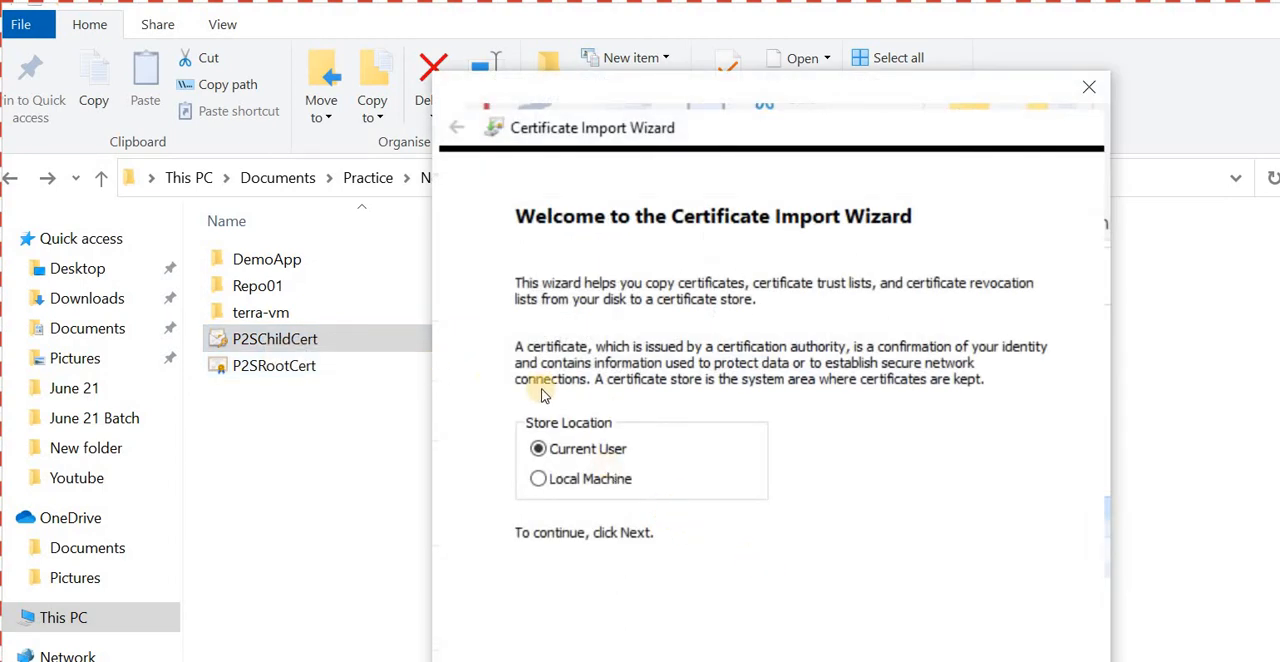
pyautogui.press('Return')
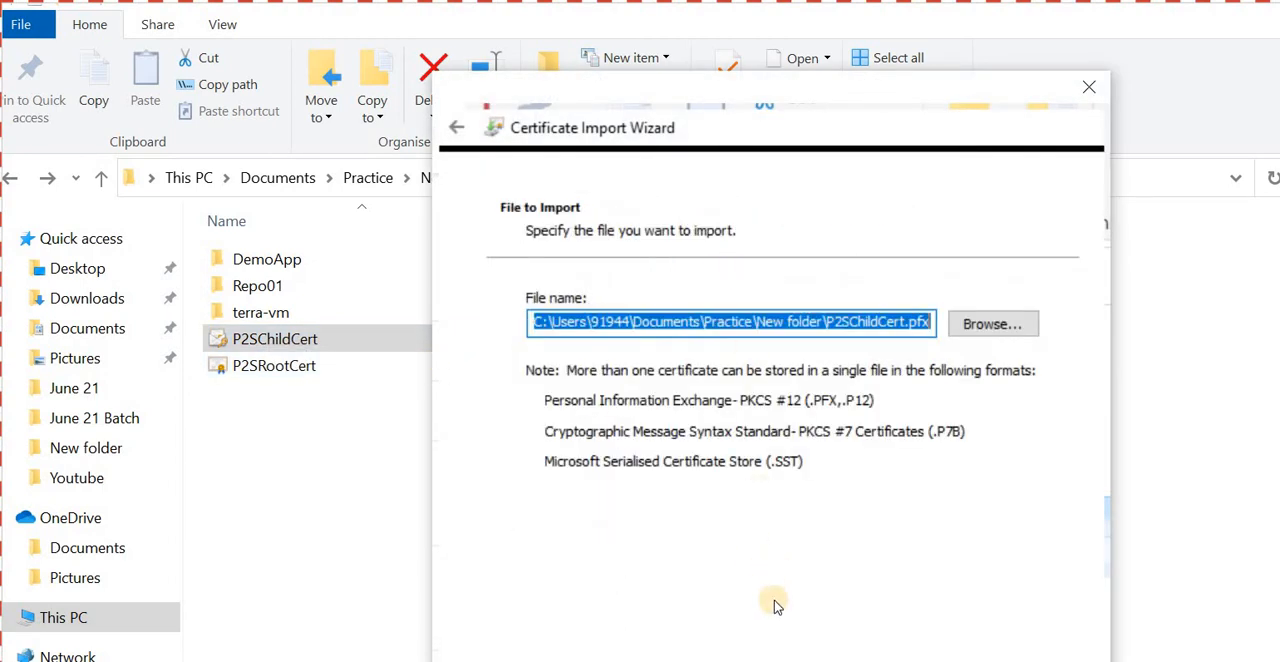
pyautogui.press('Return')
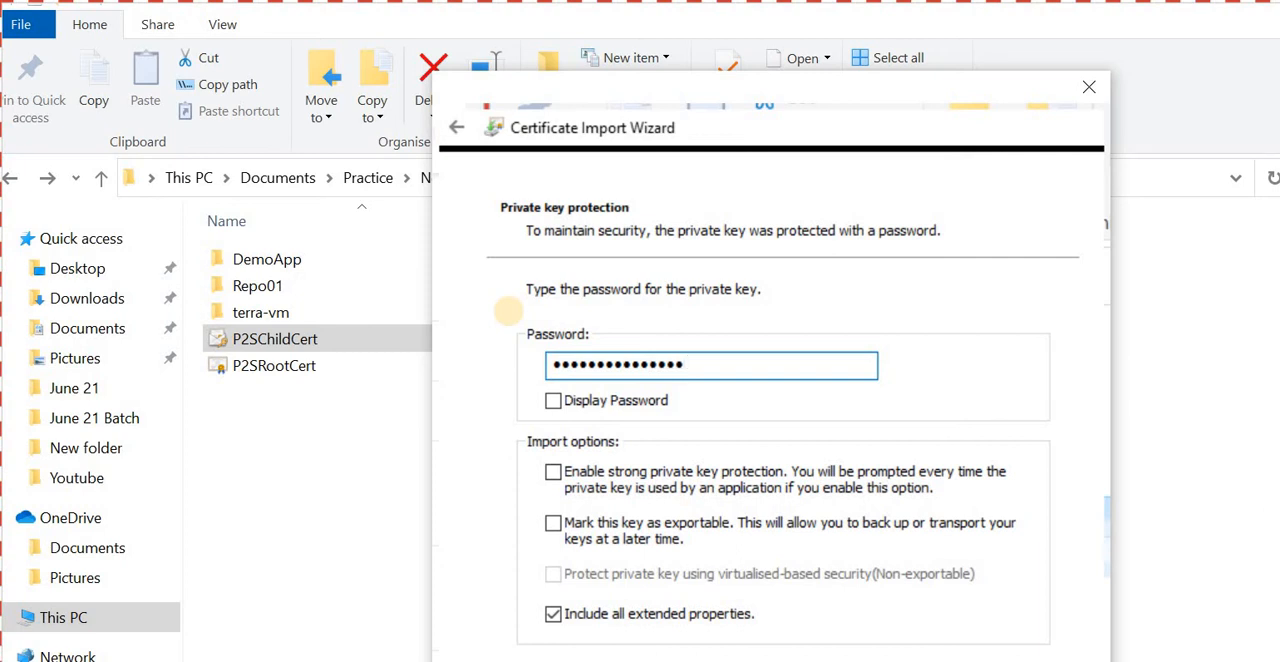
pyautogui.press('Return')
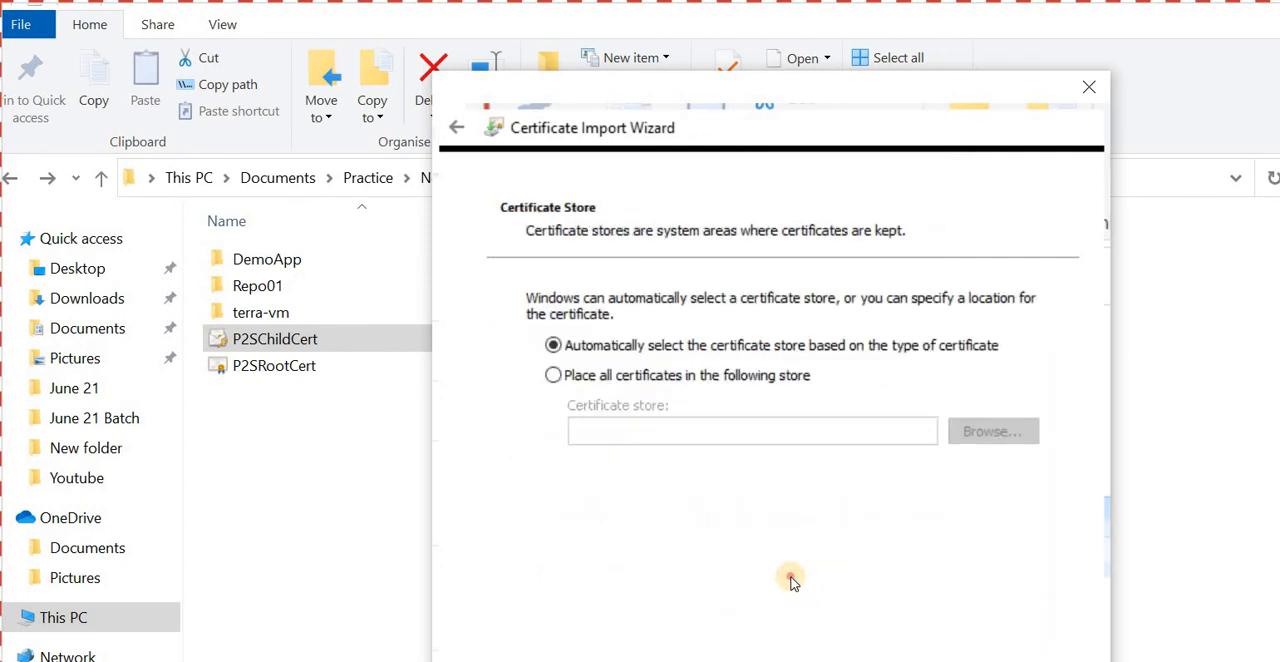
pyautogui.press('Return')
pyautogui.press('Return')
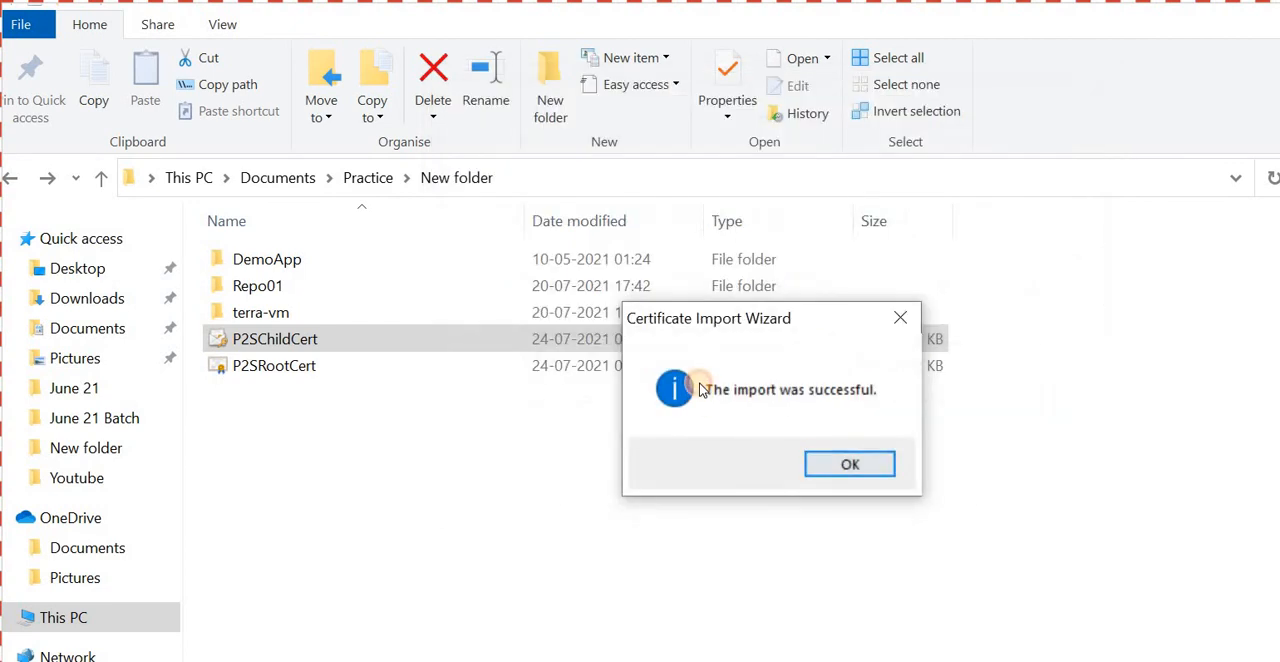
pyautogui.press('Return')
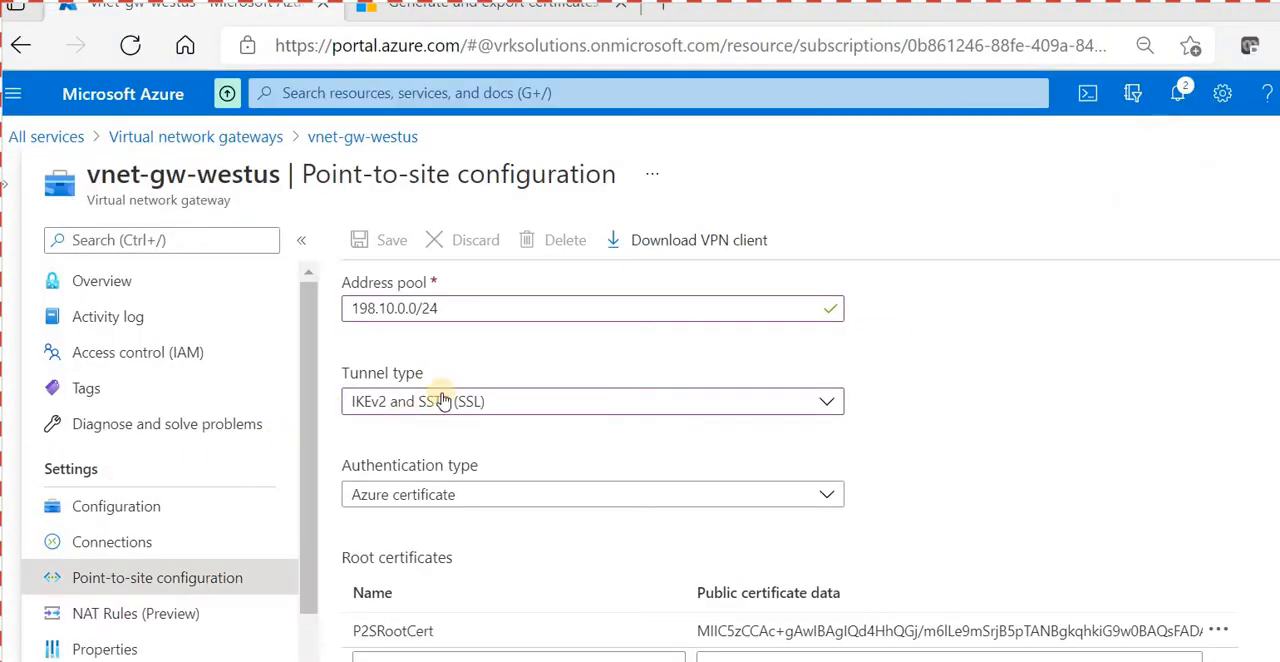
# - Open the downloaded vnet-gw-westus VPN client package and copy its WindowsAmd64 folder into Practice\New folder
pyautogui.click(567, 200)
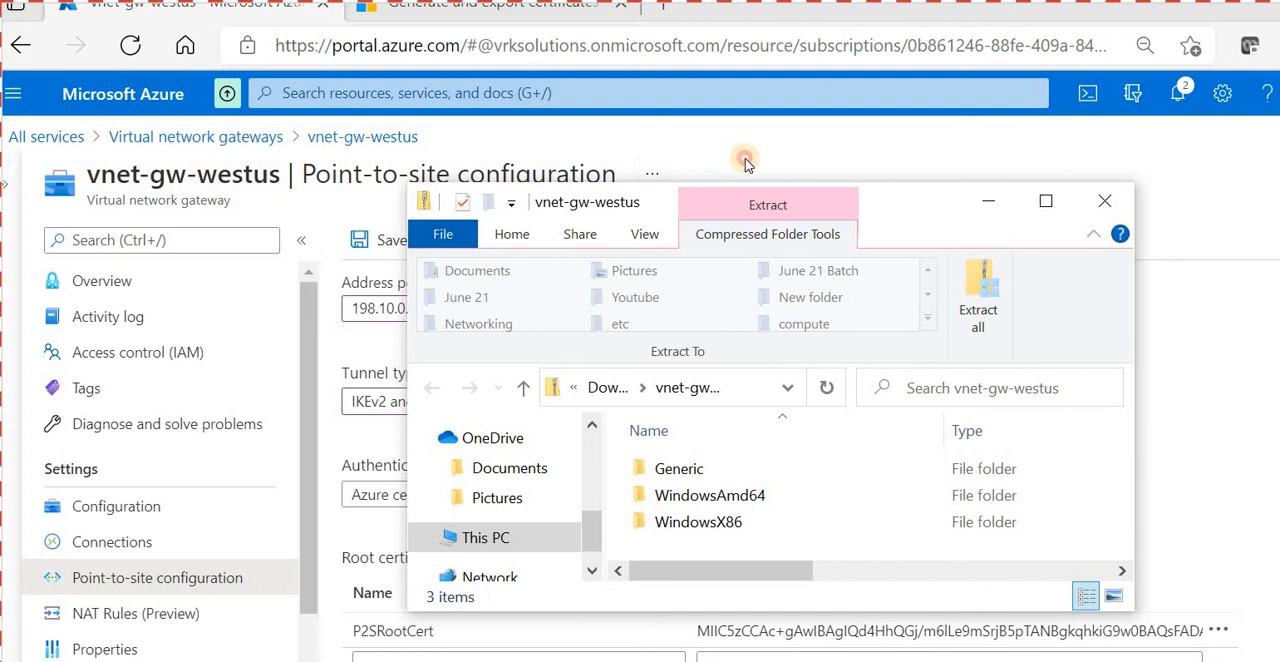
pyautogui.doubleClick(745, 200)
pyautogui.click(336, 282)
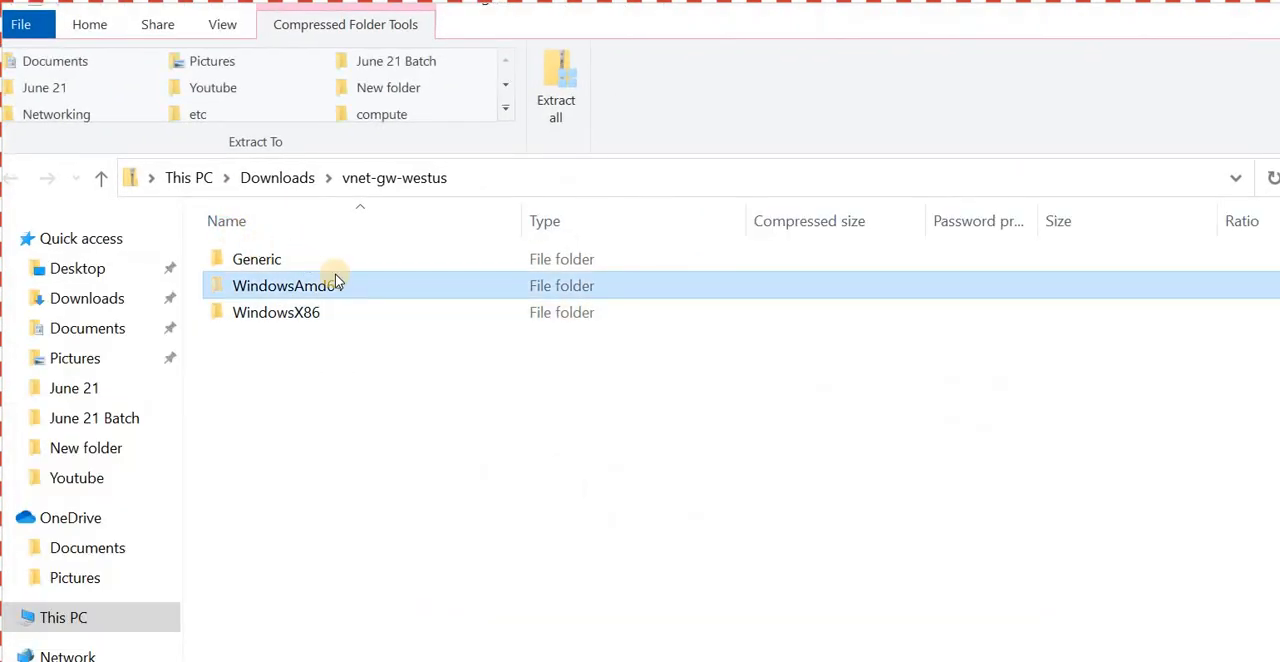
pyautogui.click(86, 448)
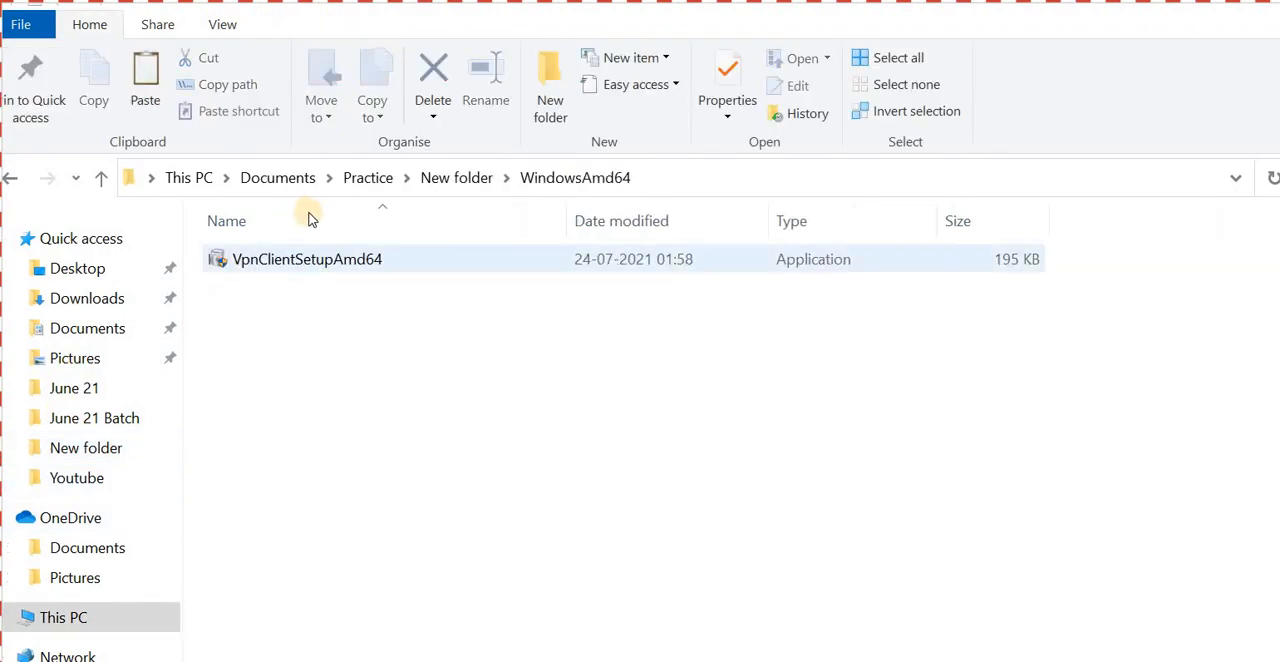
# - Run VpnClientSetupAmd64 despite the SmartScreen block and install the VPN client for vnet-westus
pyautogui.doubleClick(318, 254)
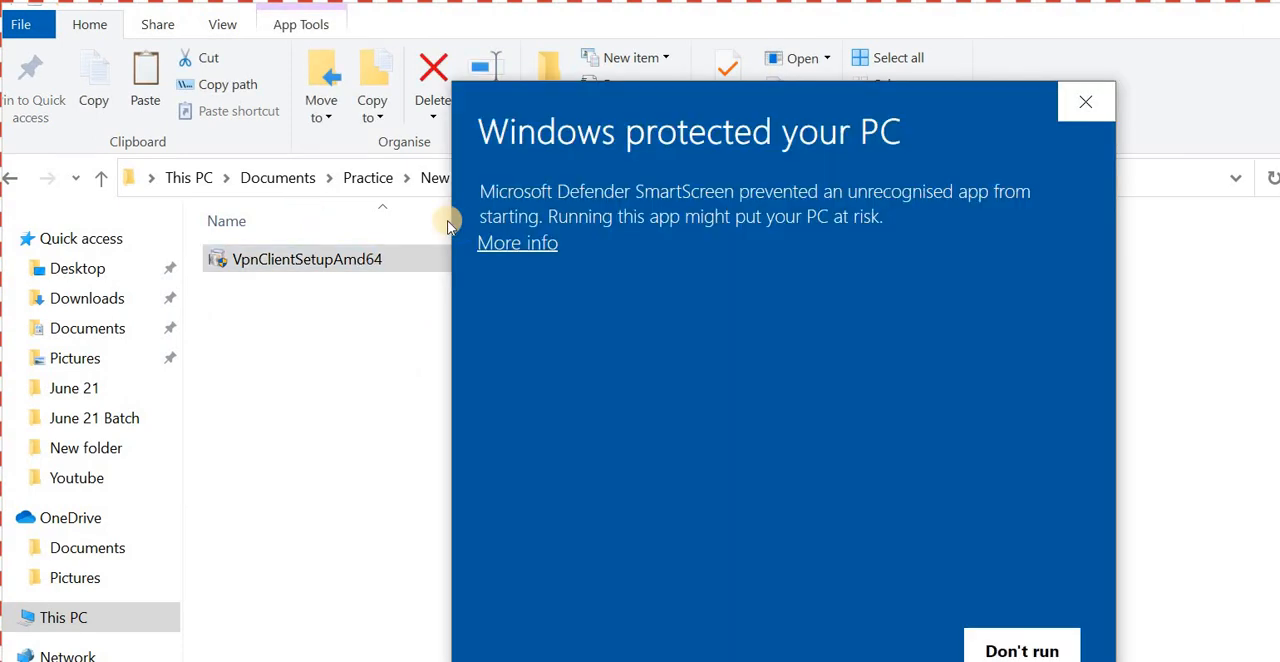
pyautogui.click(518, 243)
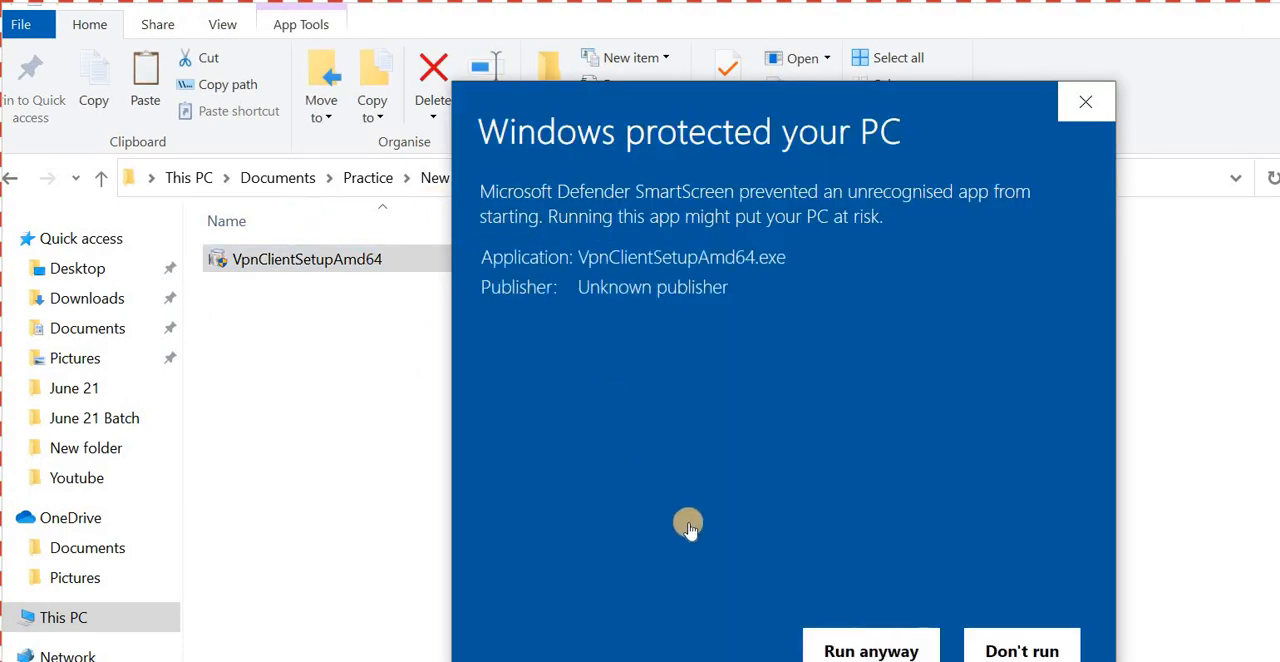
pyautogui.click(870, 650)
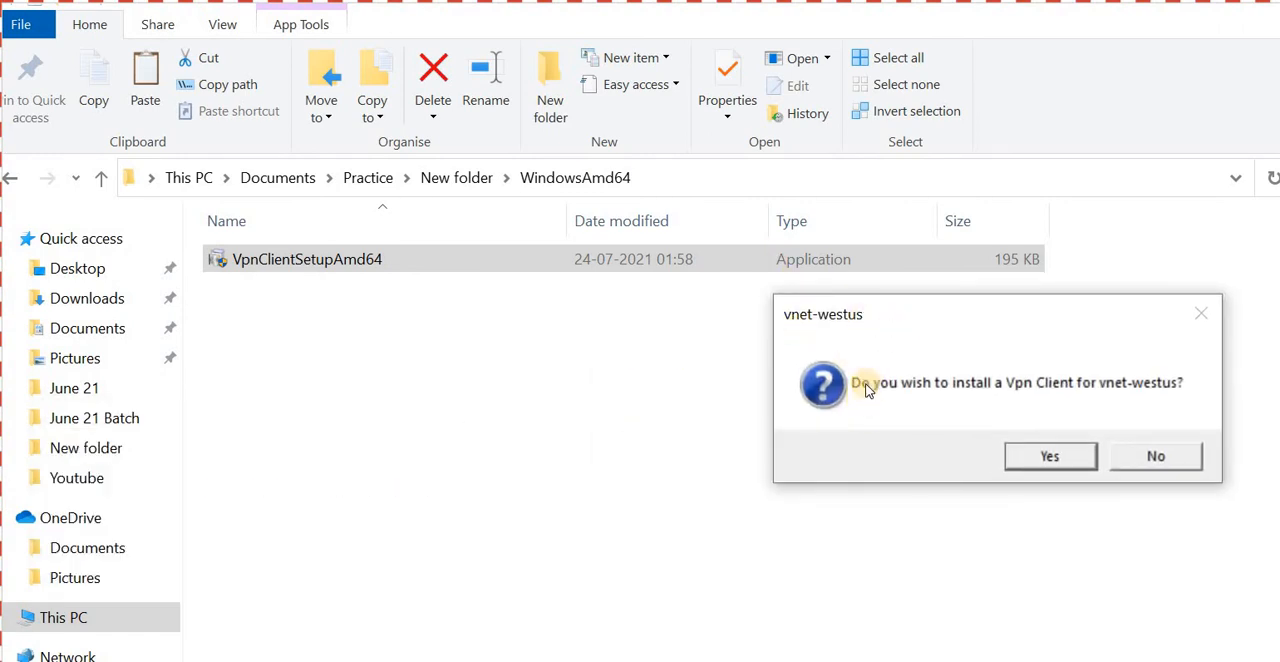
pyautogui.press('Return')
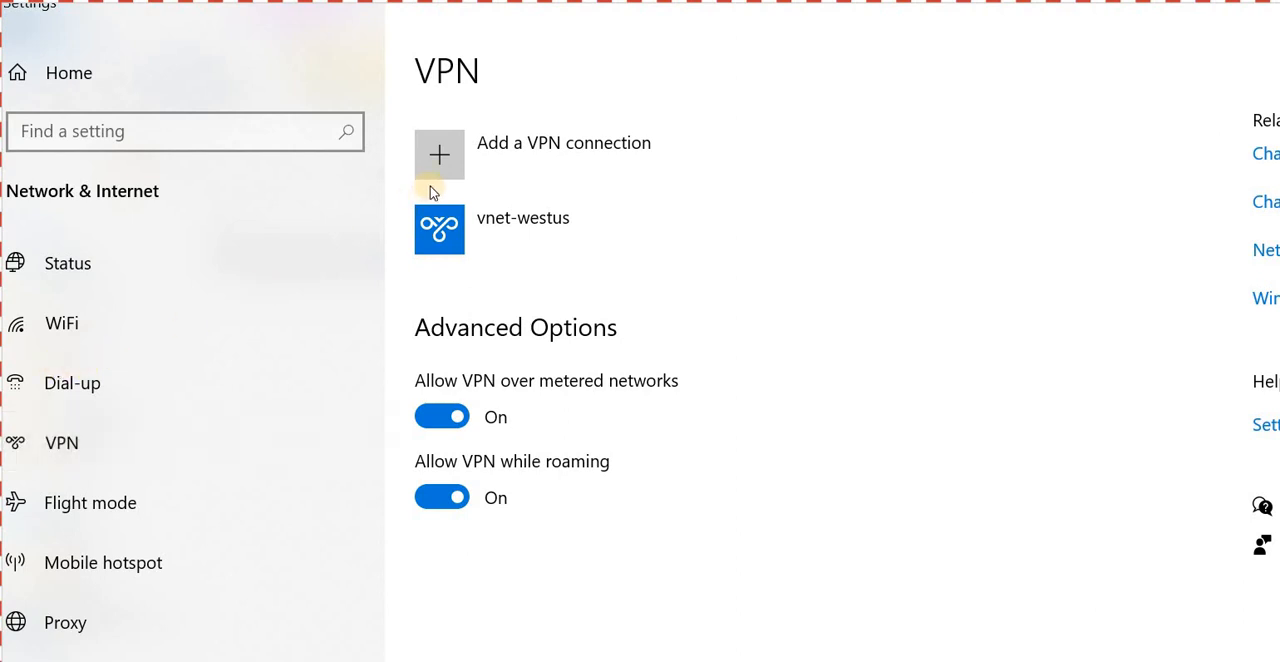
# - Connect to the vnet-westus VPN in the Windows network settings, allowing the elevated routing table update
pyautogui.click(455, 210)
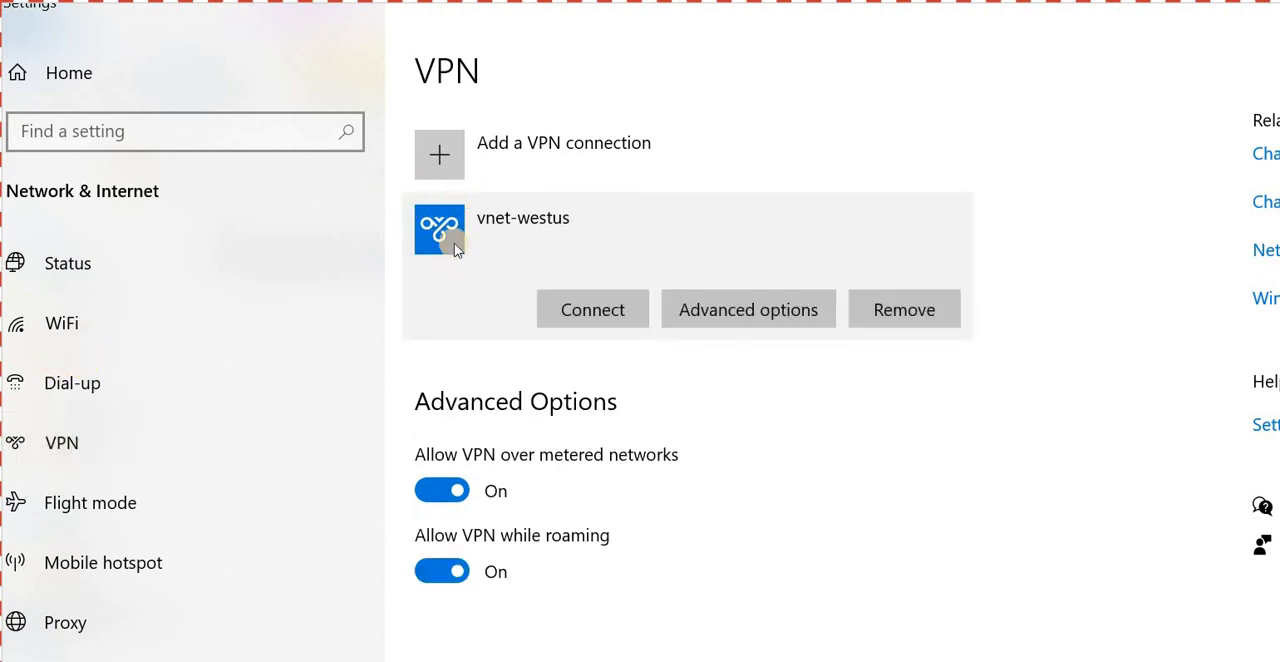
pyautogui.click(593, 309)
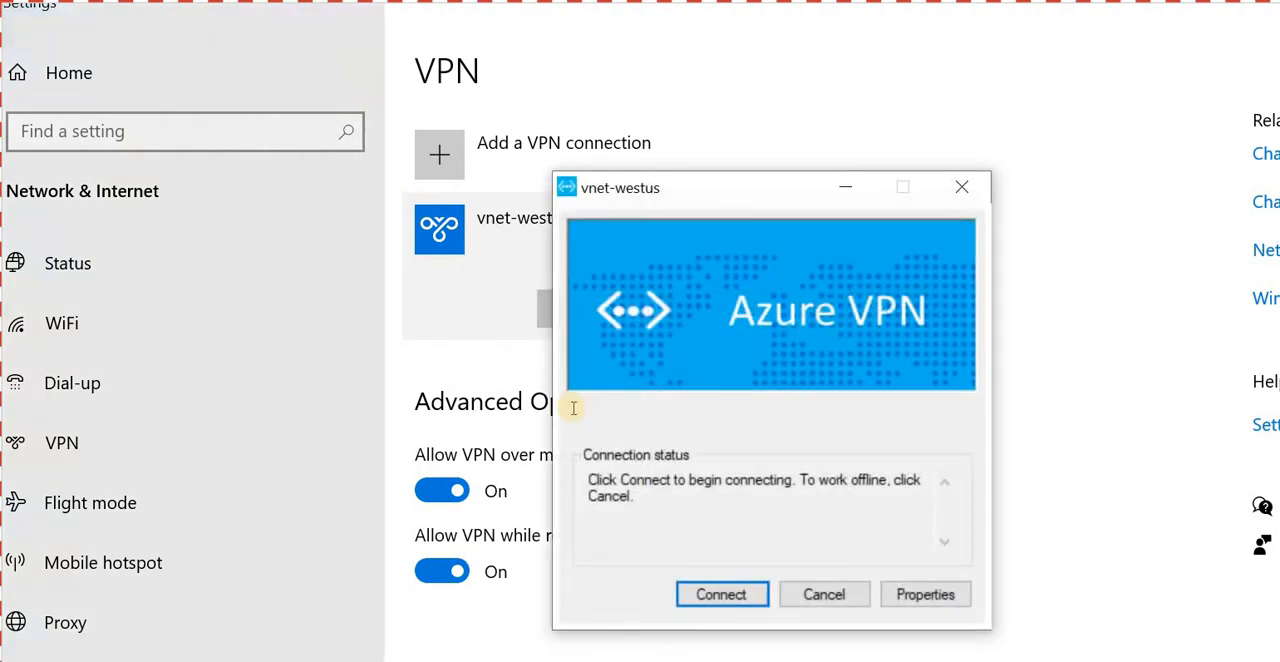
pyautogui.click(722, 594)
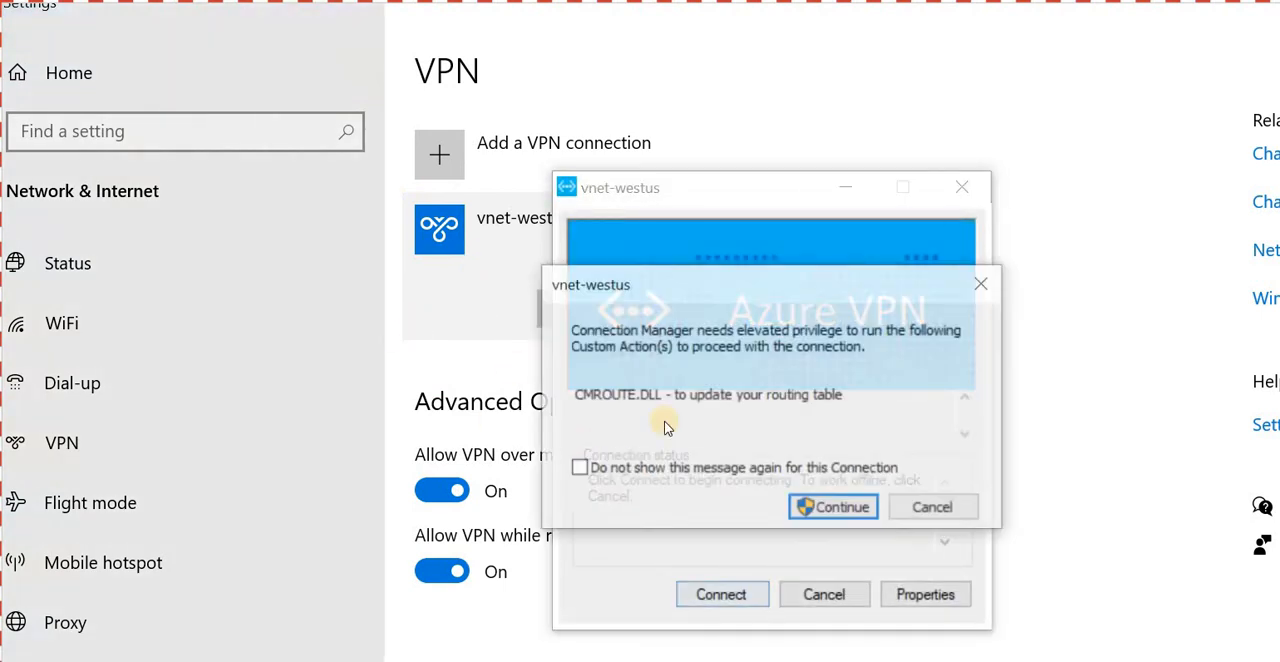
pyautogui.click(834, 507)
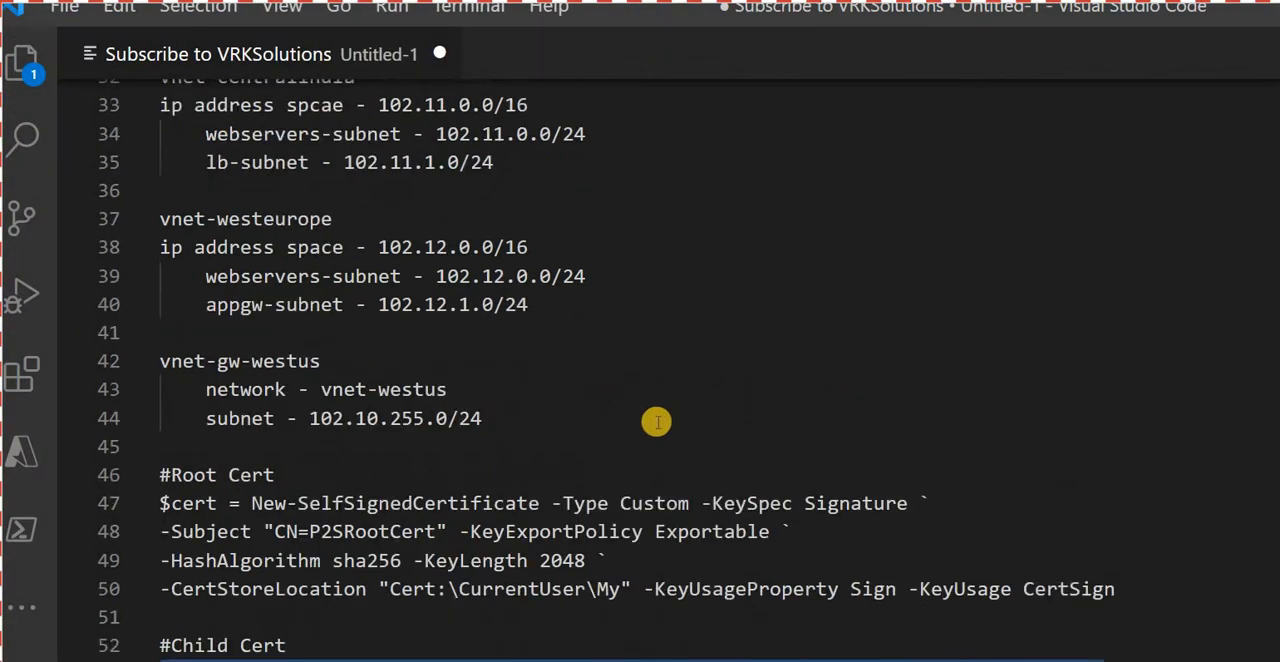
# - In the Visual Studio Code notes, append ", provision mgmt server" to task 3 about the virtual network gateway
pyautogui.scroll(-2, 655, 420)
pyautogui.scroll(12, 655, 420)
pyautogui.scroll(-3, 709, 463)
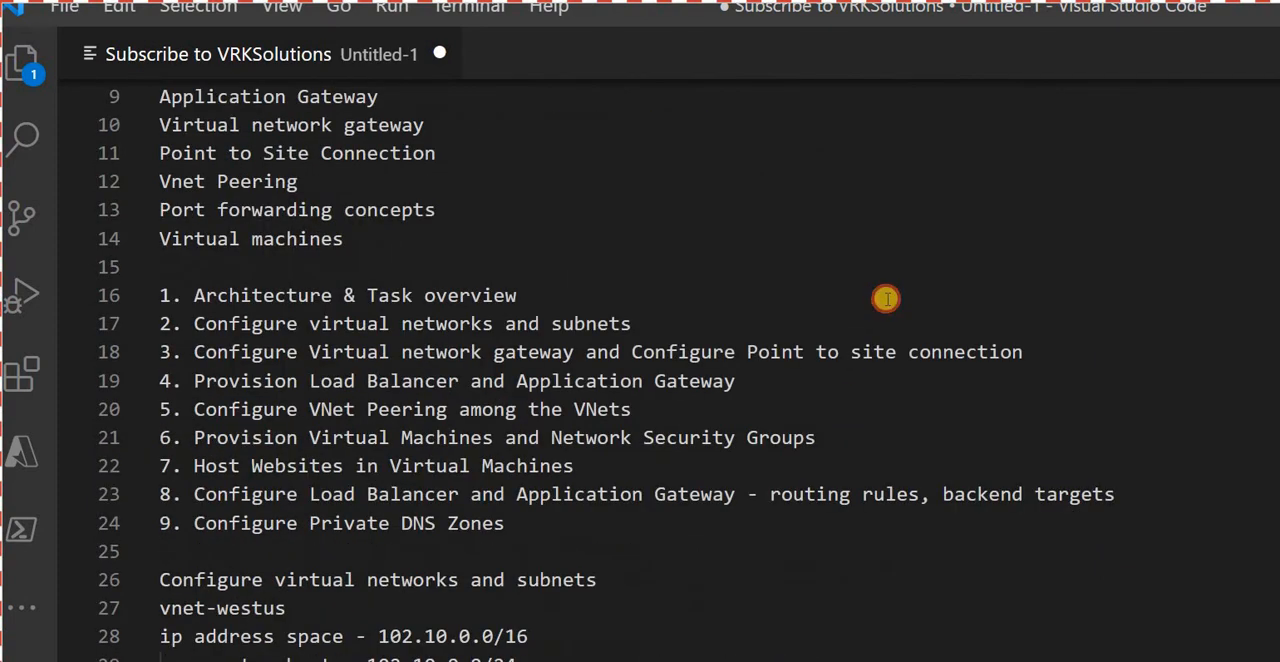
pyautogui.click(886, 299)
pyautogui.write(', con')
pyautogui.press('BackSpace')
pyautogui.press('BackSpace')
pyautogui.press('BackSpace')
pyautogui.write('rv')
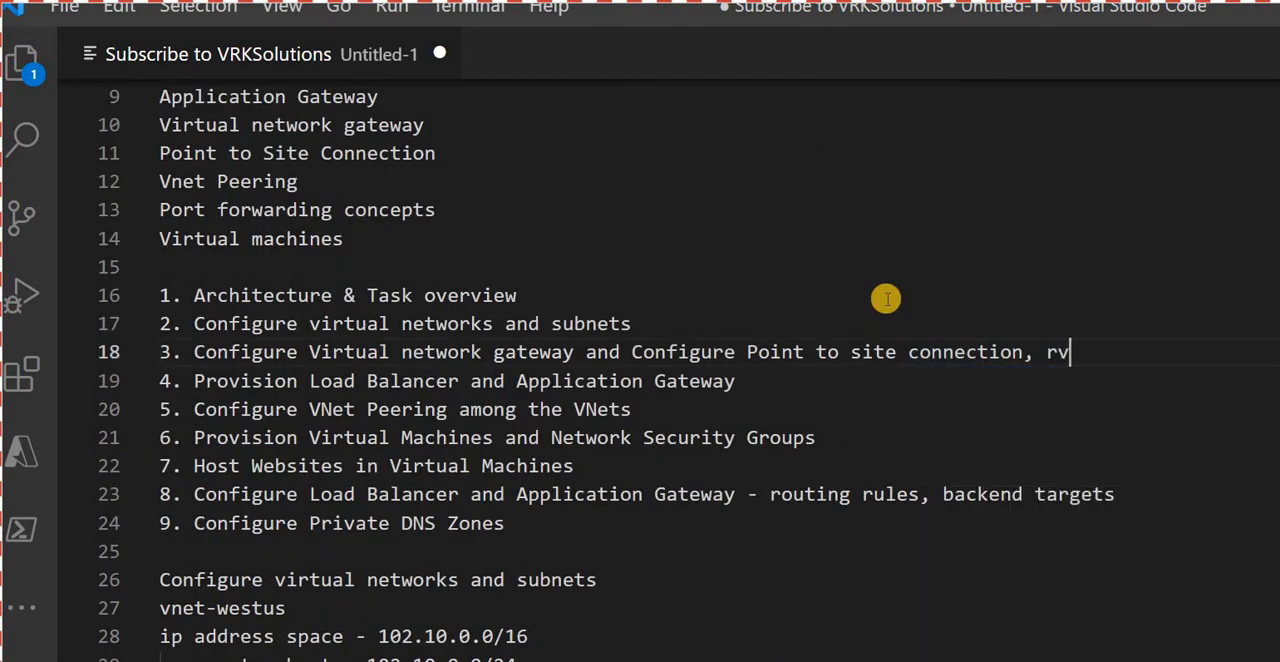
pyautogui.write('[rv')
pyautogui.write('prov')
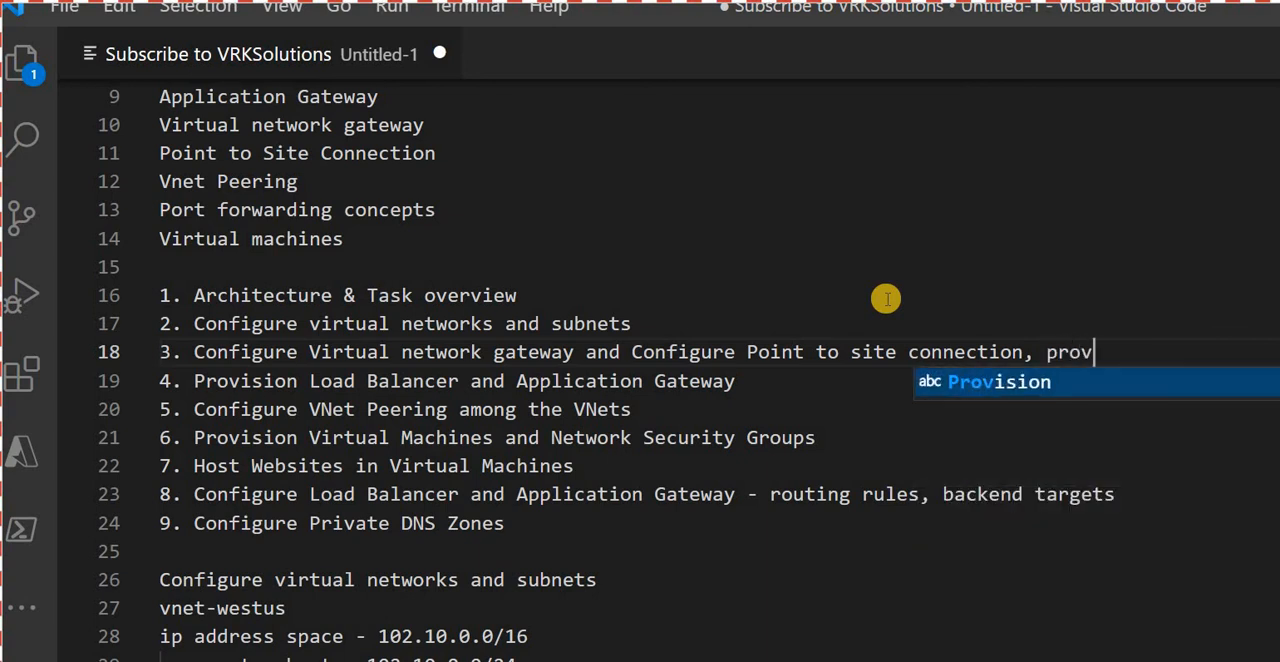
pyautogui.write('isio')
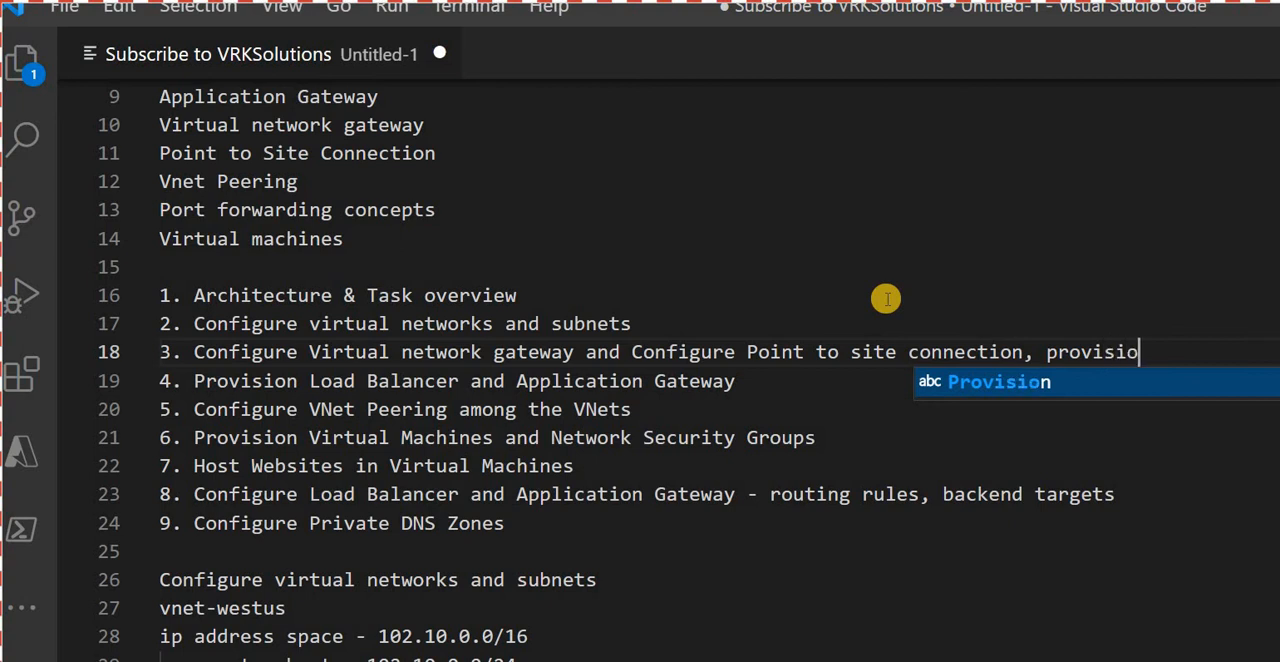
pyautogui.write('n mfmt')
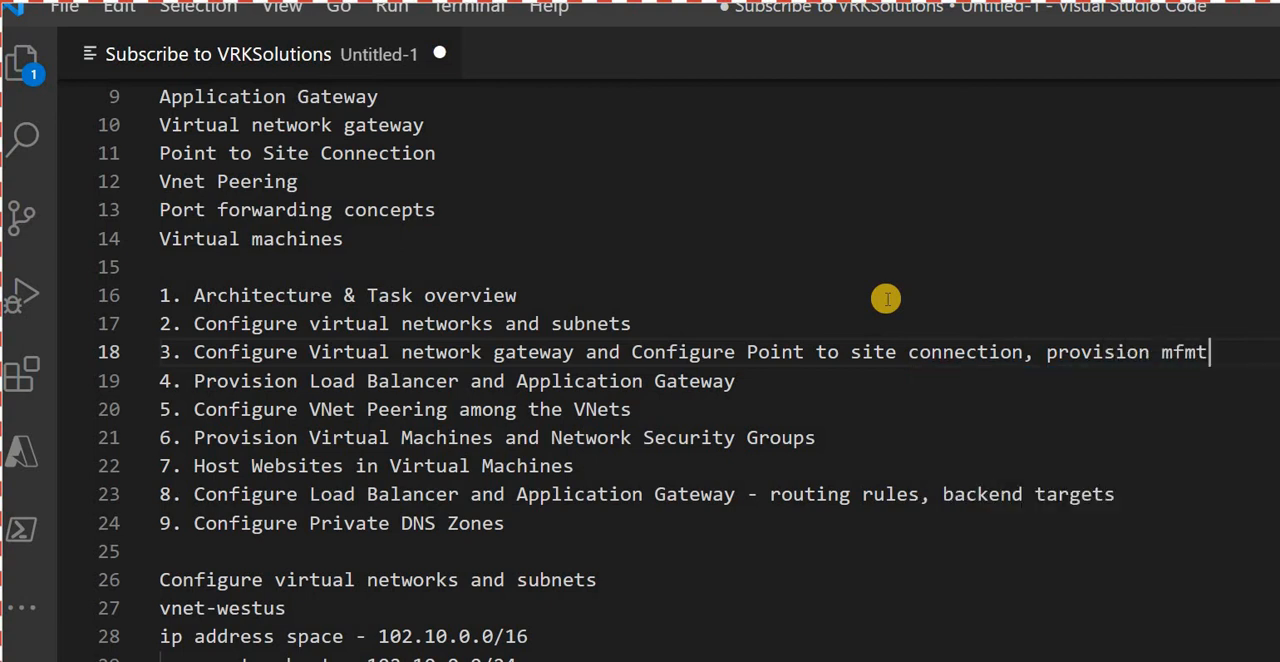
pyautogui.press('BackSpace')
pyautogui.press('BackSpace')
pyautogui.press('BackSpace')
pyautogui.write('gmt server')
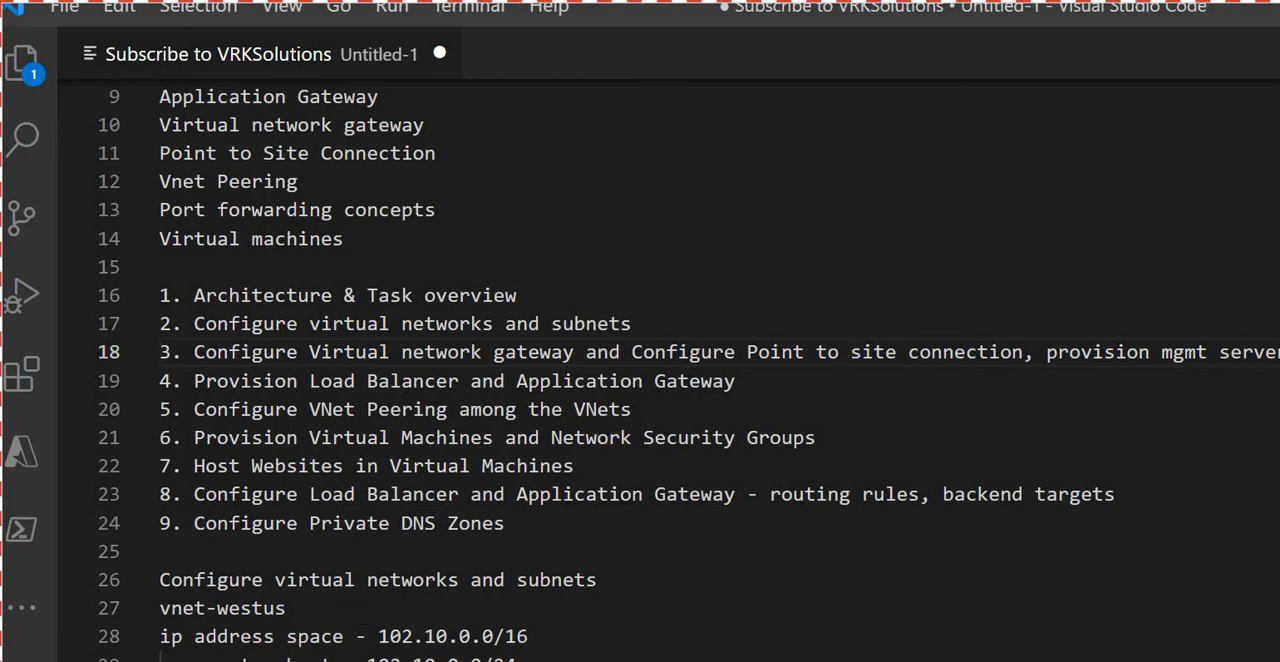
# - Switch to the Azure portal and leave the gateway configuration for All services, discarding the unsaved edits
pyautogui.hotkey('alt', 'Tab')
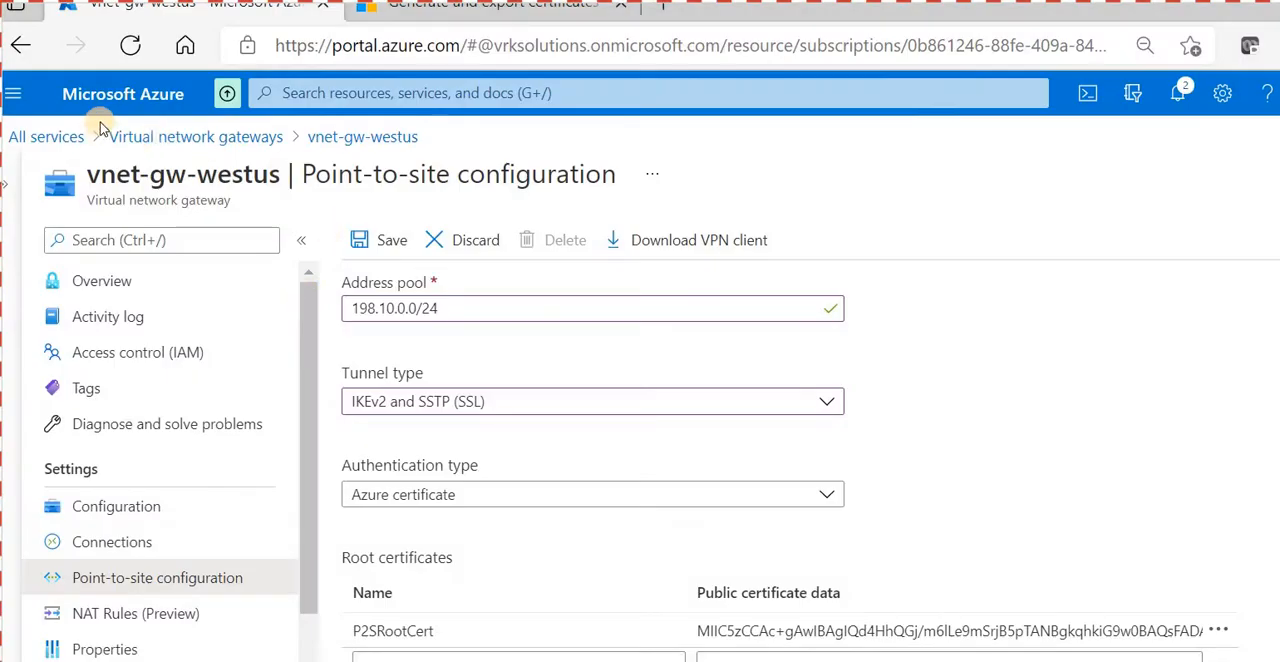
pyautogui.click(60, 135)
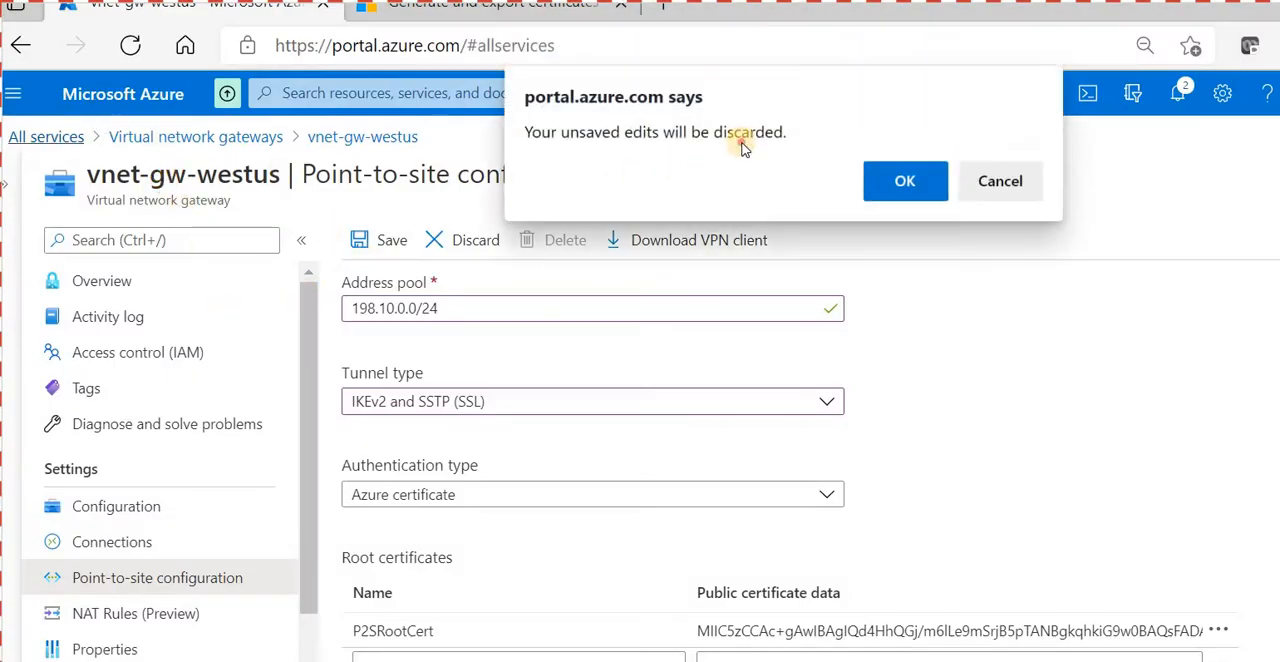
pyautogui.press('Return')
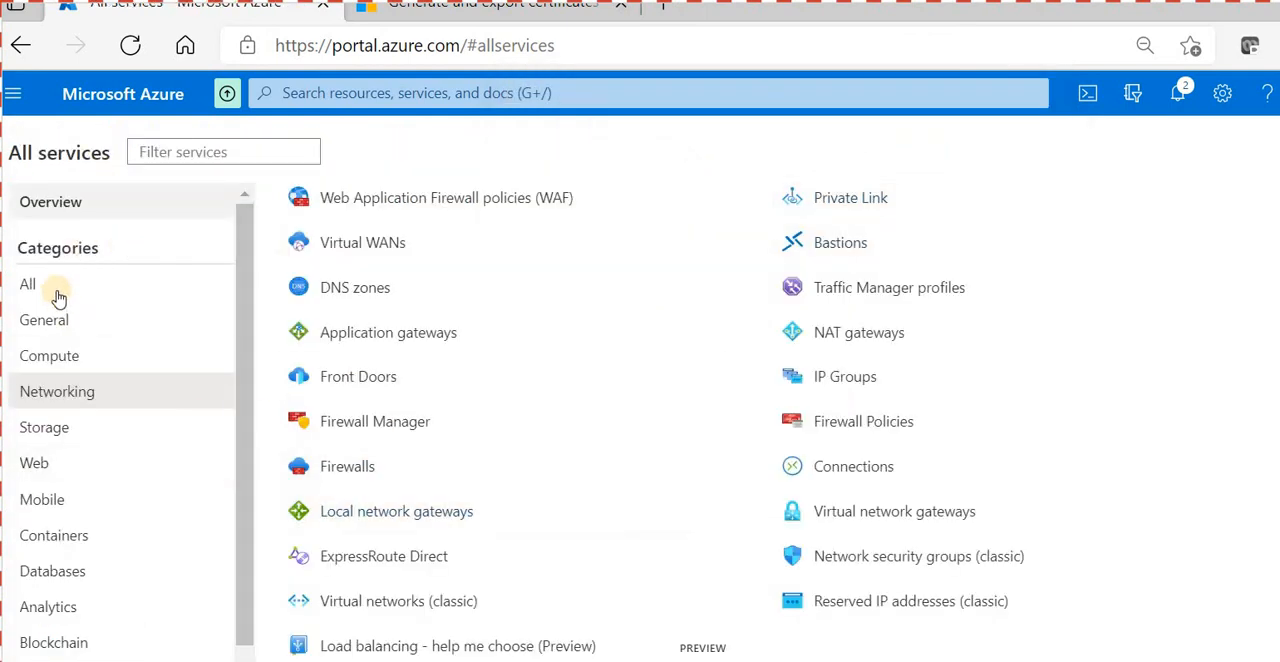
# - Open Virtual machines from the Compute services and start creating a new virtual machine
pyautogui.scroll(7, 471, 286)
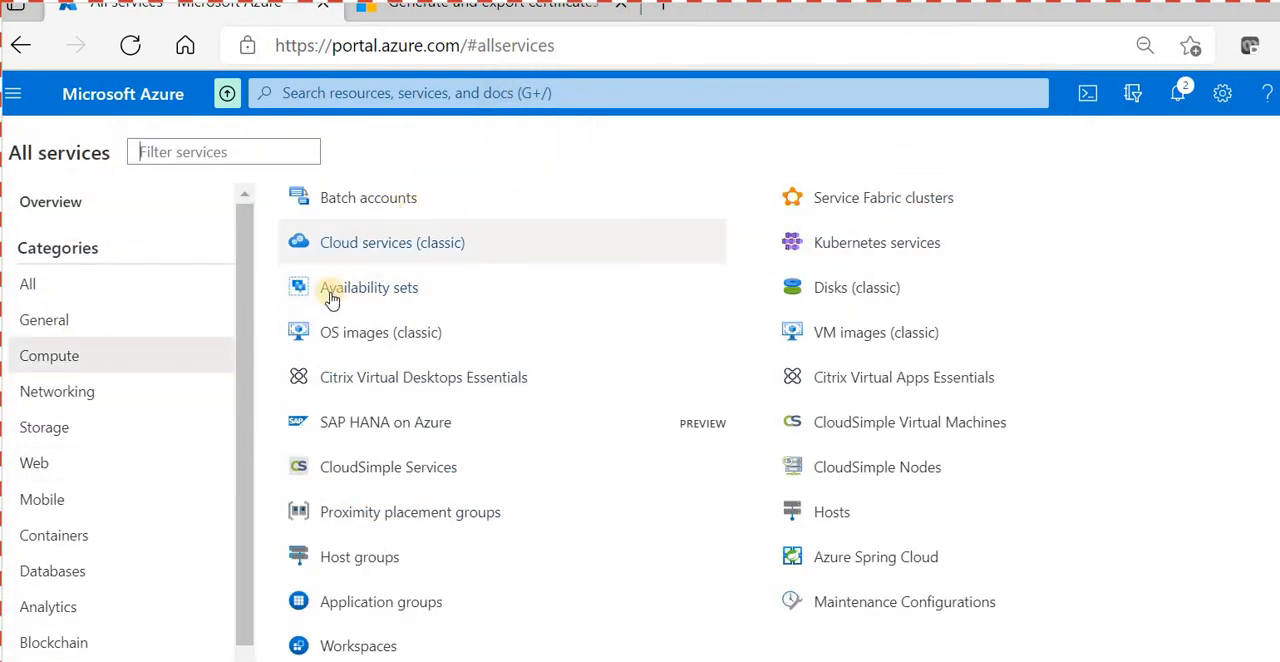
pyautogui.scroll(2, 360, 250)
pyautogui.click(338, 230)
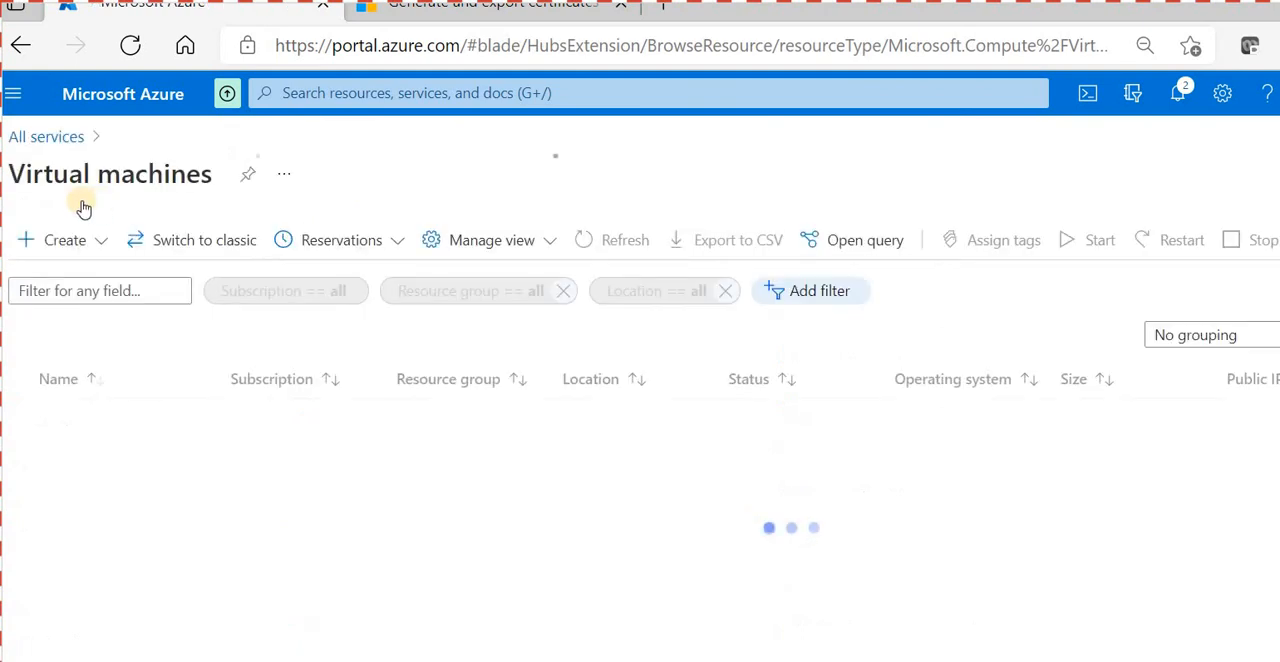
pyautogui.click(102, 240)
pyautogui.click(104, 232)
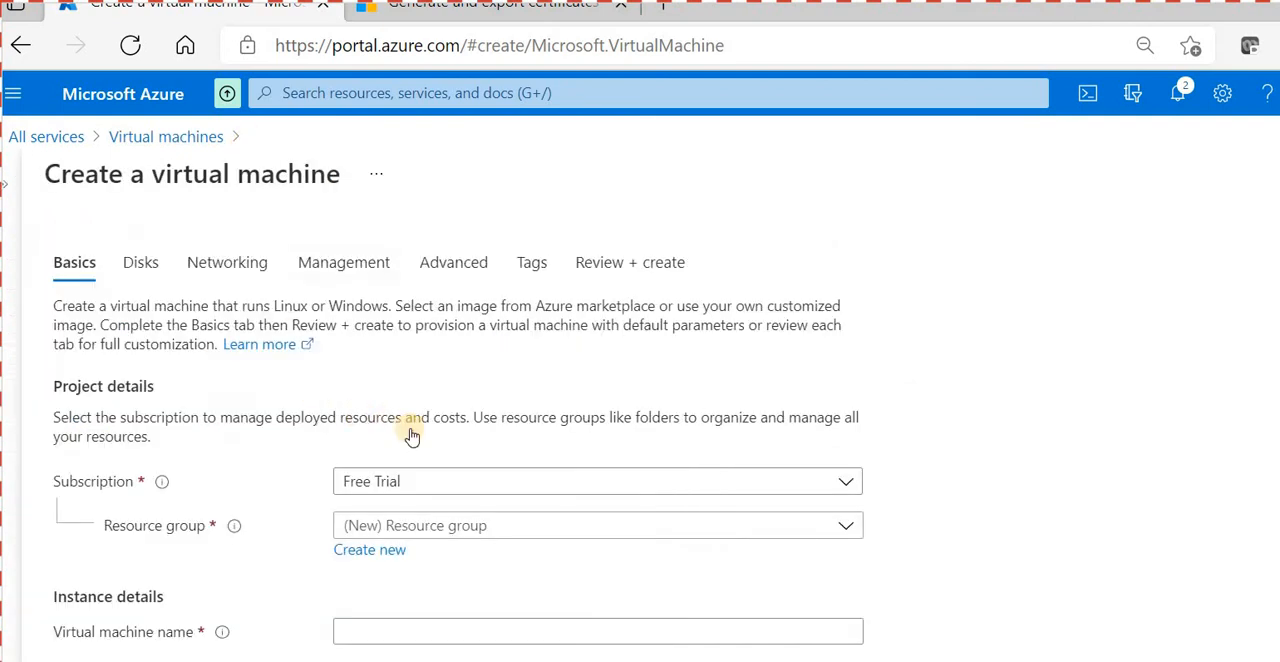
# - Assign the virtual machine to resource group rg-westus and name it mgmt01, checking the name against the Paint network diagram
pyautogui.scroll(-3, 420, 431)
pyautogui.click(360, 368)
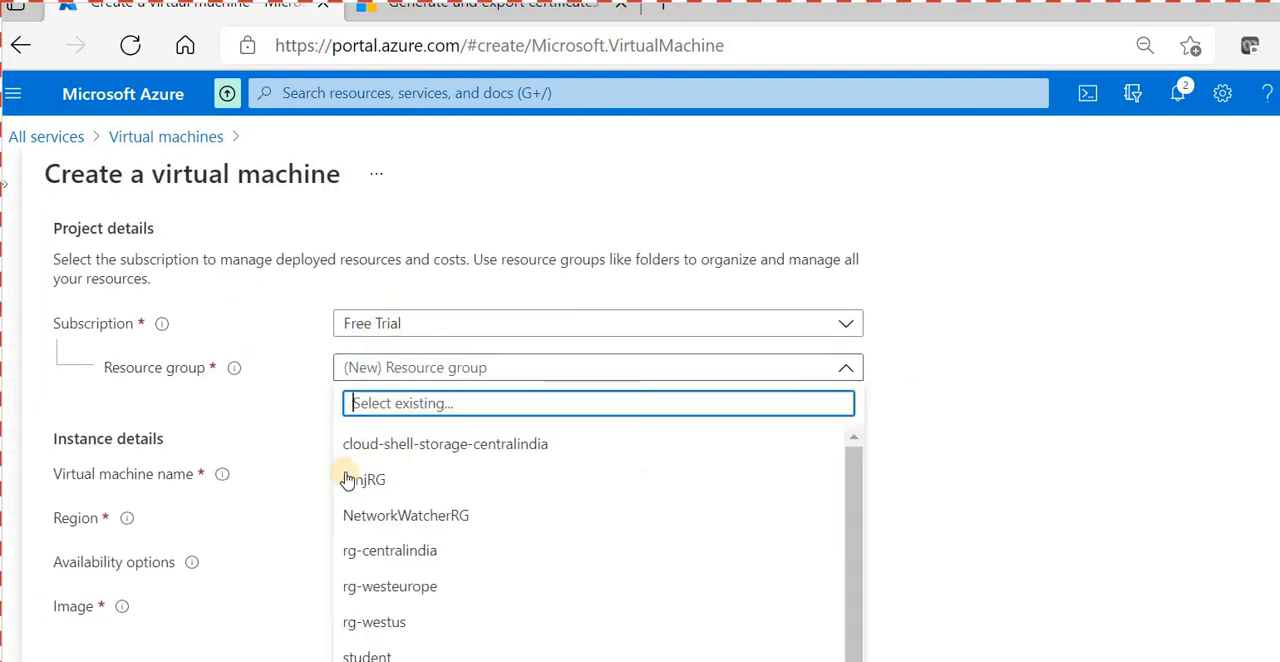
pyautogui.click(400, 620)
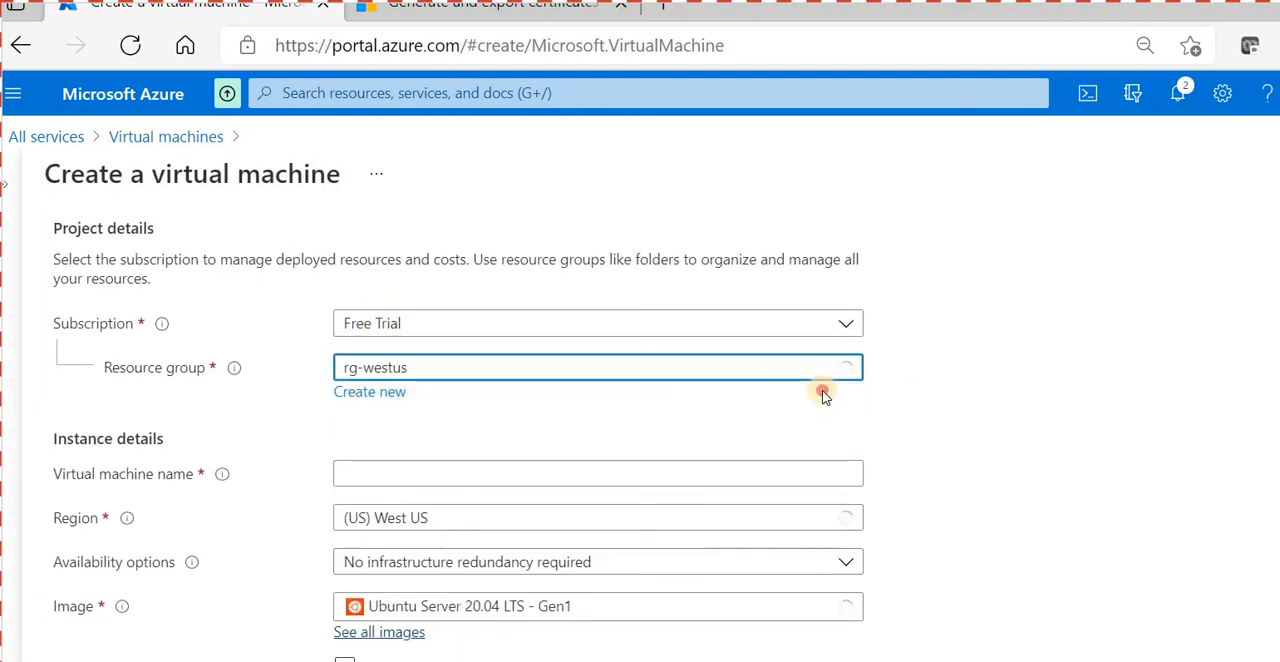
pyautogui.click(388, 473)
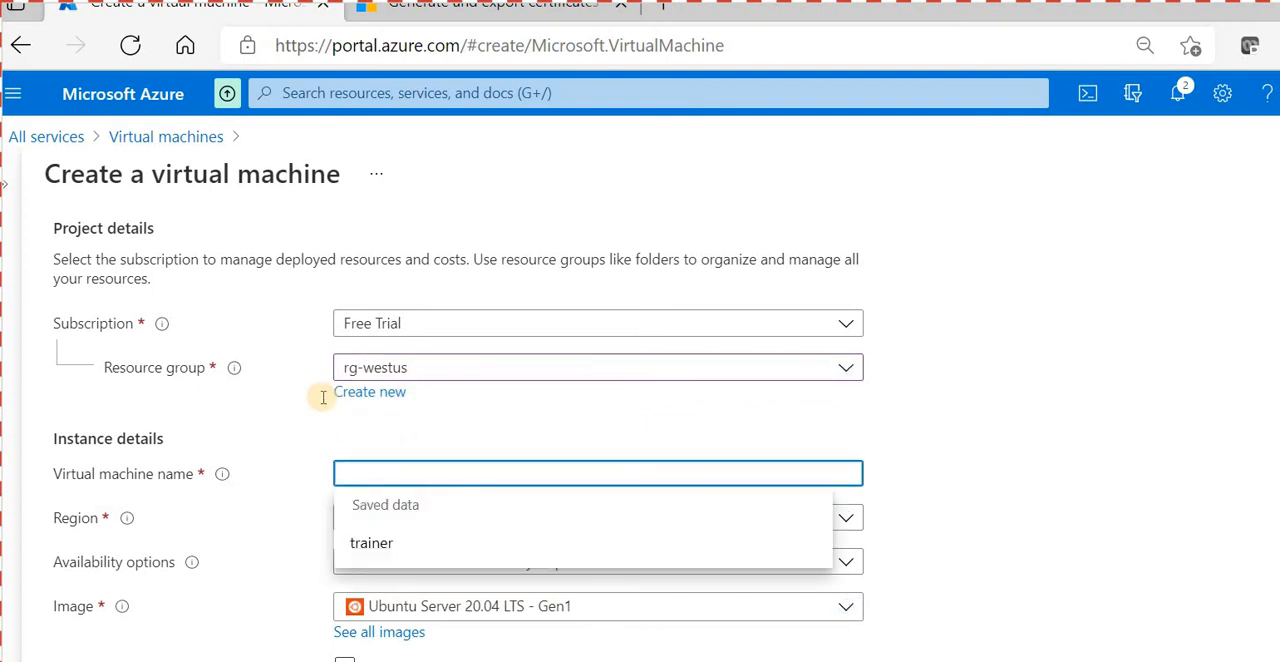
pyautogui.write('mgmt01')
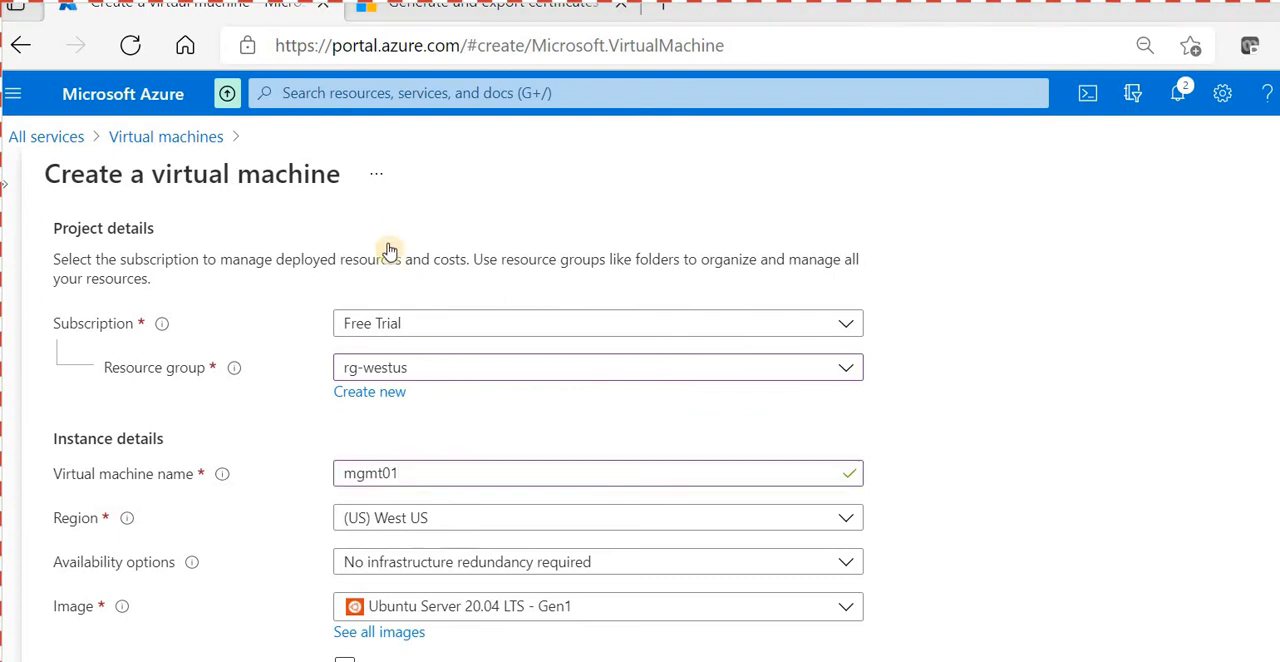
pyautogui.hotkey('alt', 'Tab')
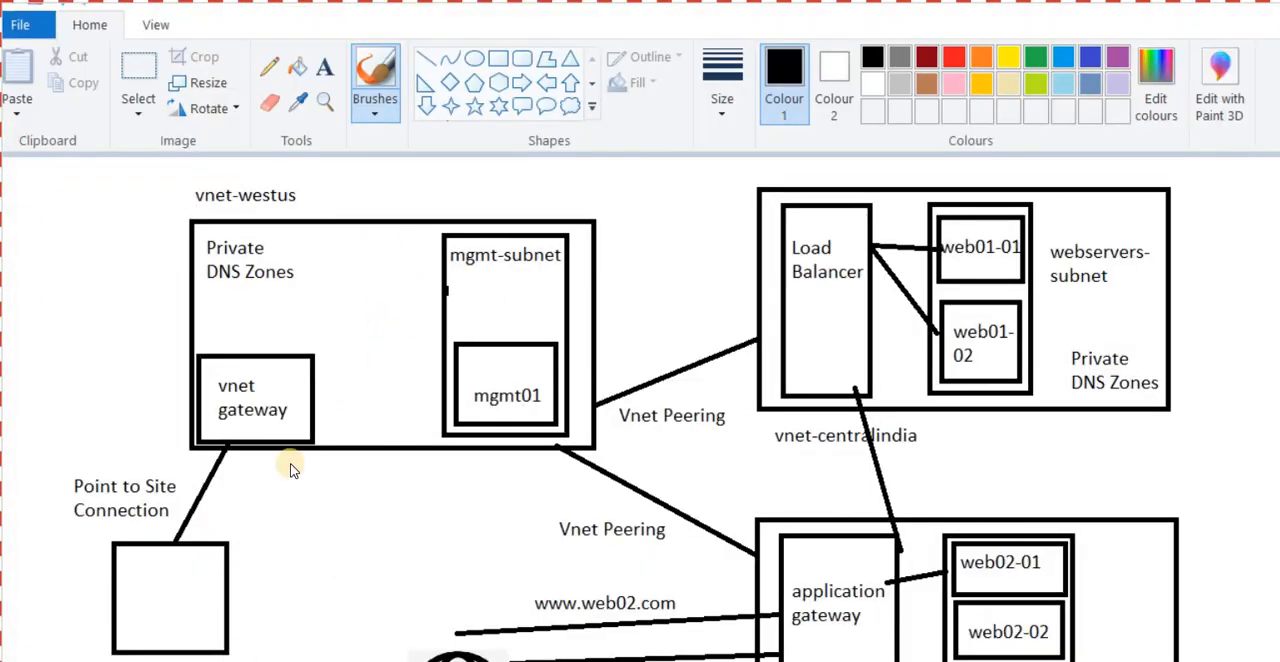
pyautogui.hotkey('alt', 'Tab')
pyautogui.scroll(-3, 429, 408)
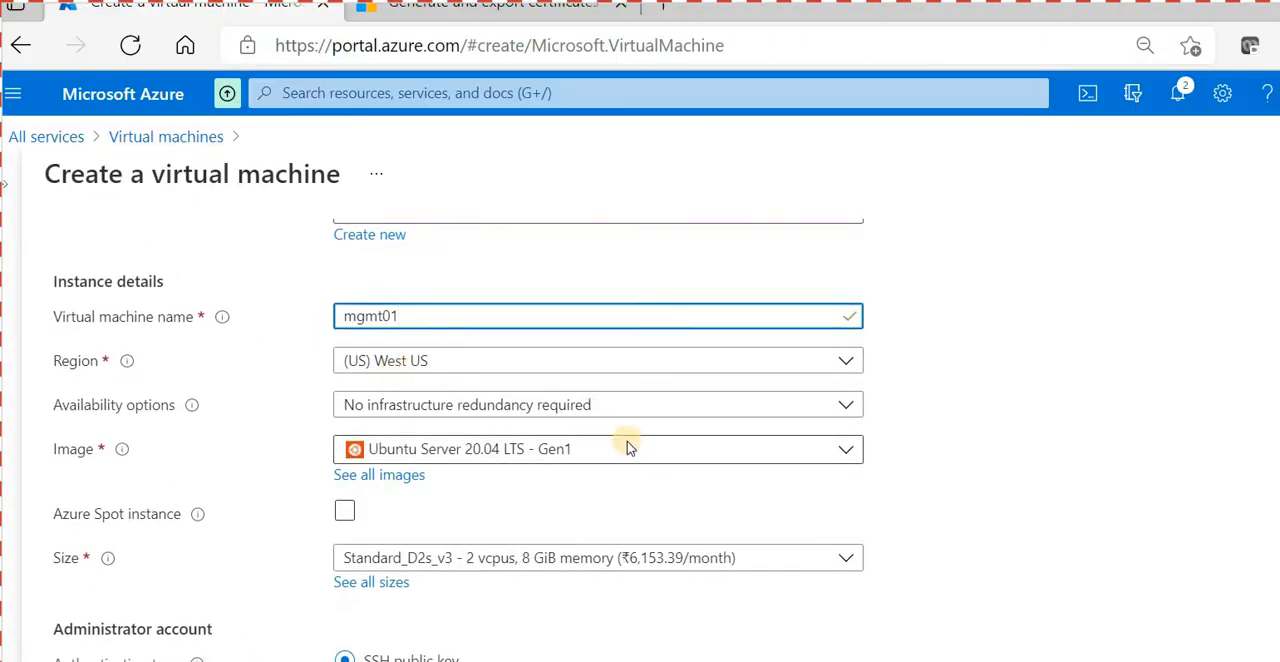
pyautogui.scroll(-1, 600, 440)
pyautogui.click(430, 479)
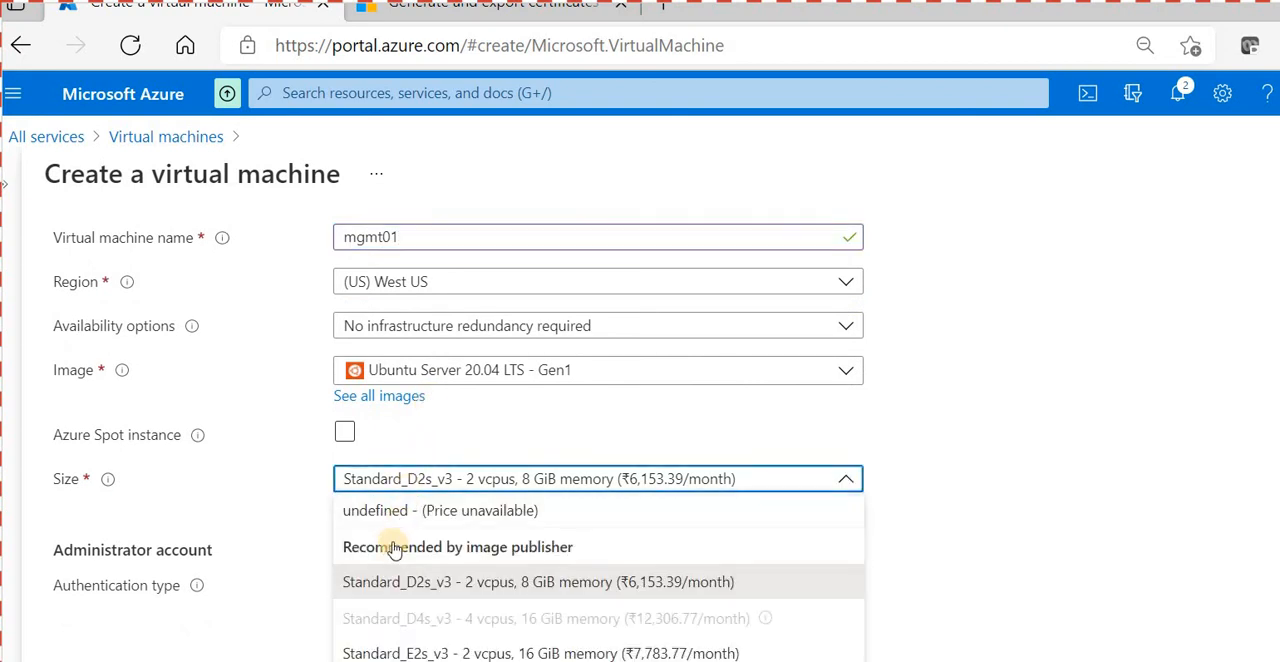
pyautogui.click(298, 392)
pyautogui.scroll(-1, 298, 392)
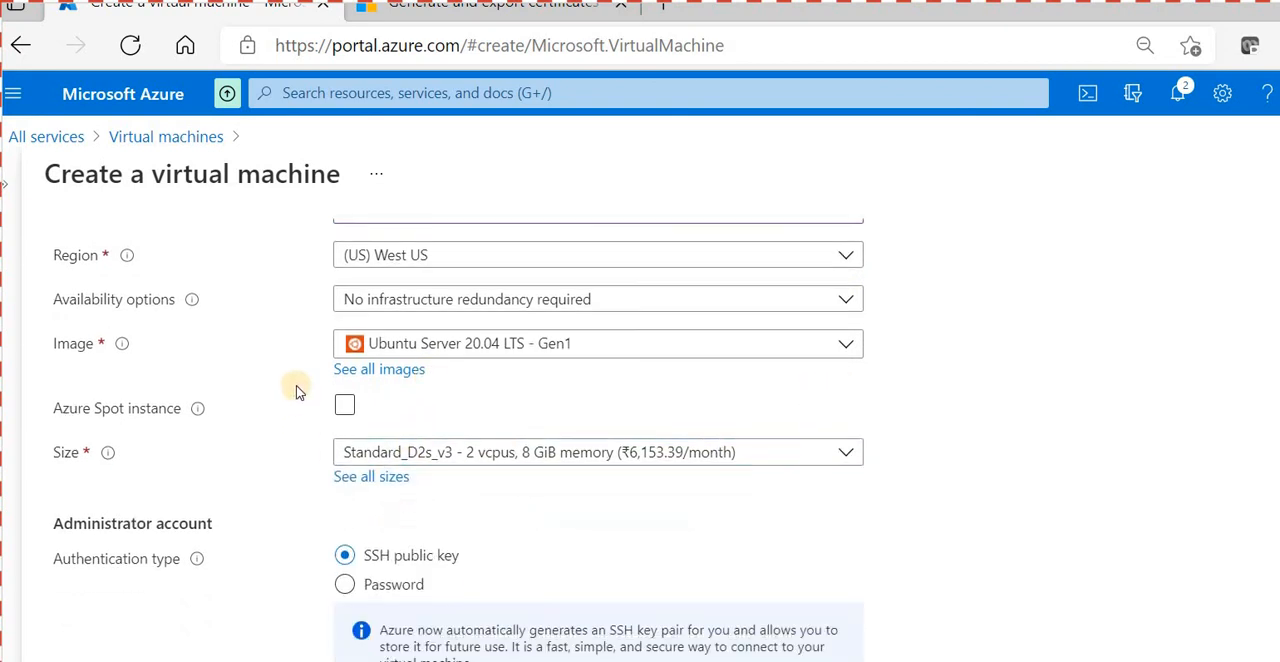
pyautogui.scroll(-2, 300, 392)
pyautogui.click(343, 455)
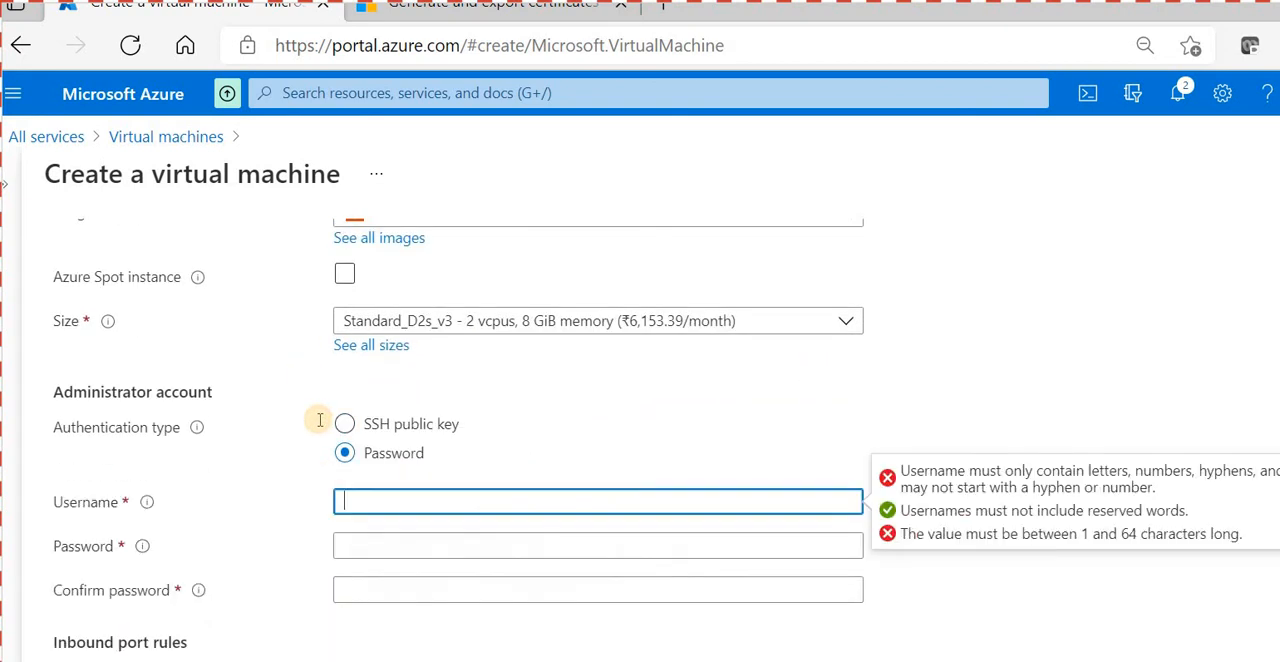
pyautogui.click(344, 424)
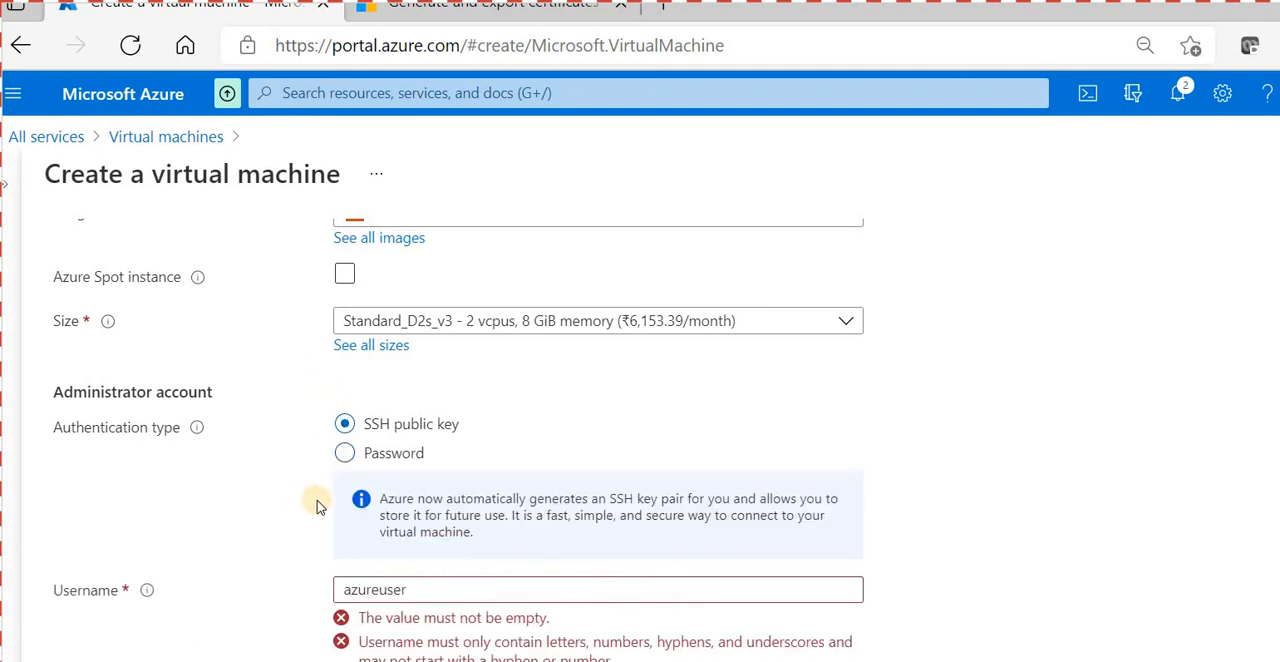
# - Set the administrator username to trainer and the SSH public key source to Use existing public key
pyautogui.scroll(-2, 551, 454)
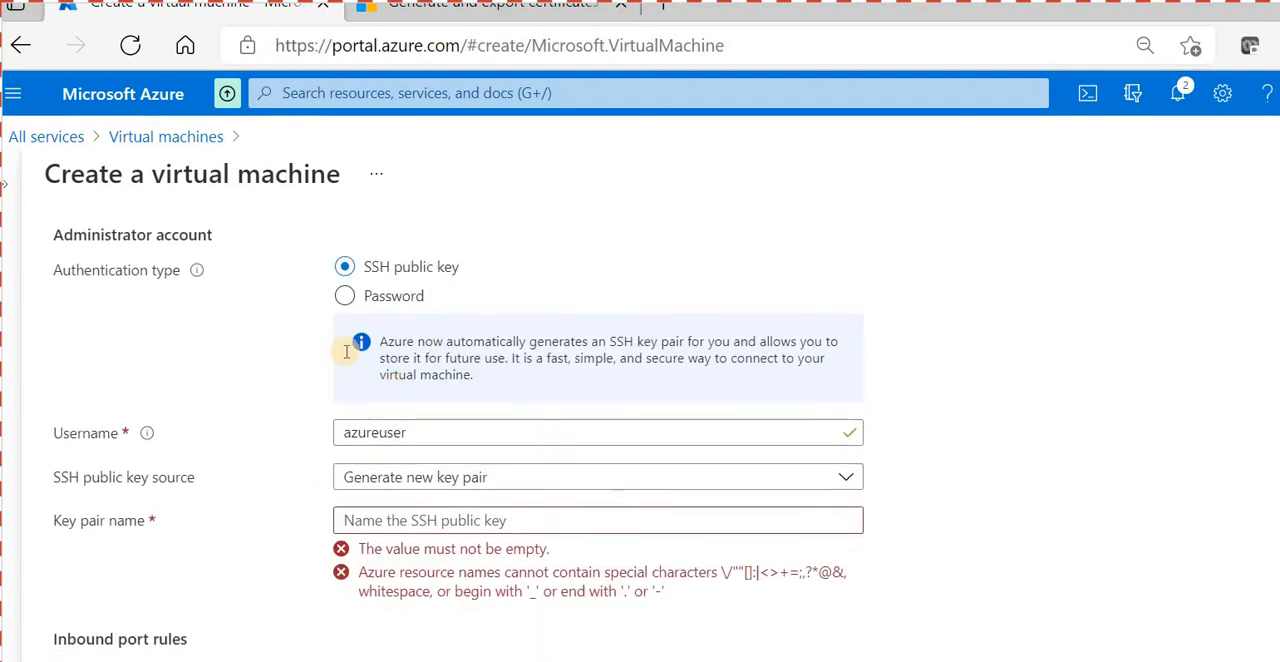
pyautogui.press('Tab')
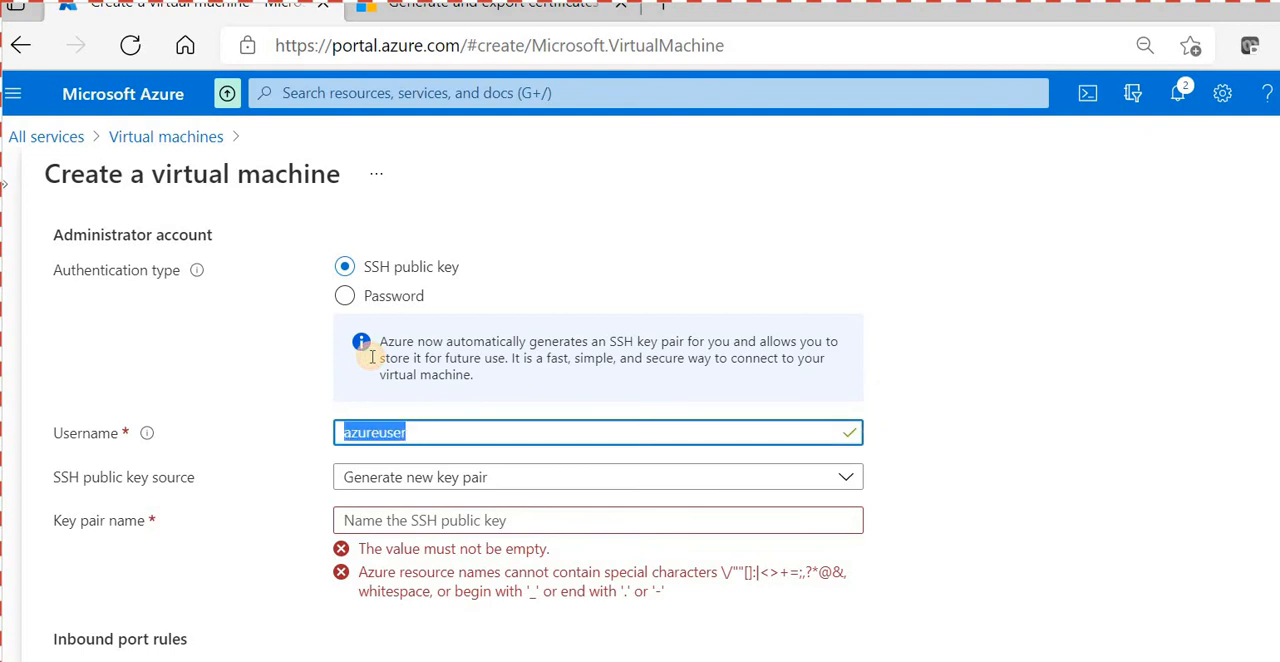
pyautogui.write('trainer')
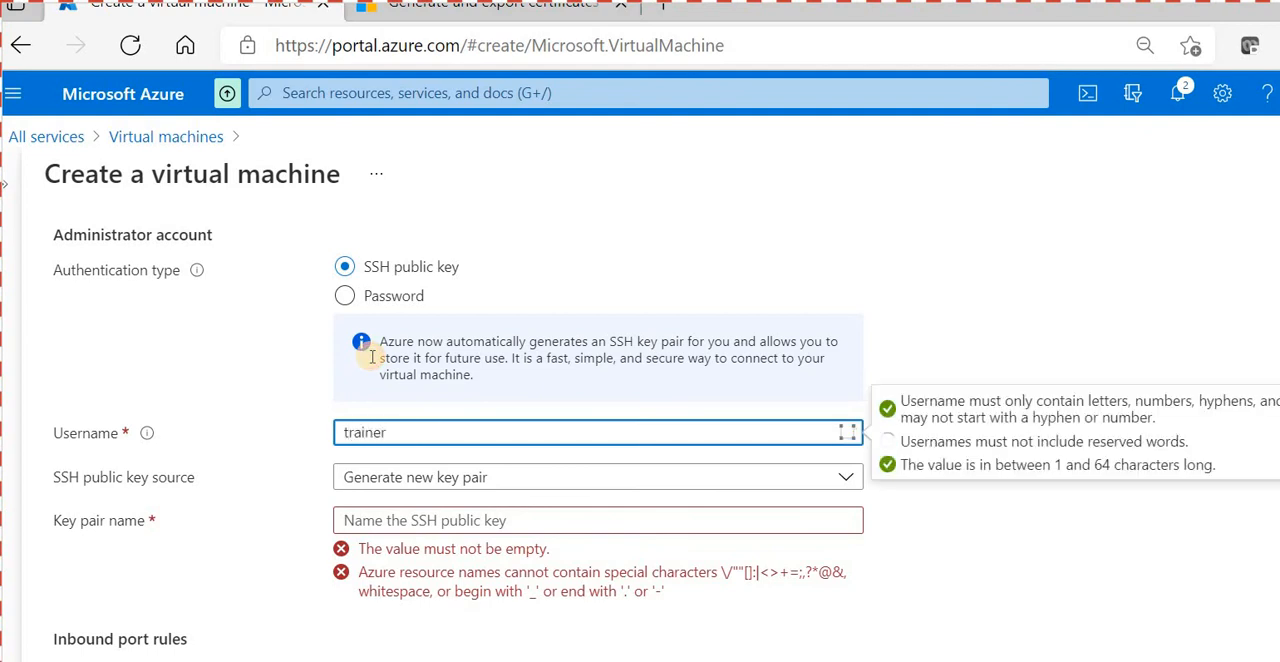
pyautogui.click(346, 477)
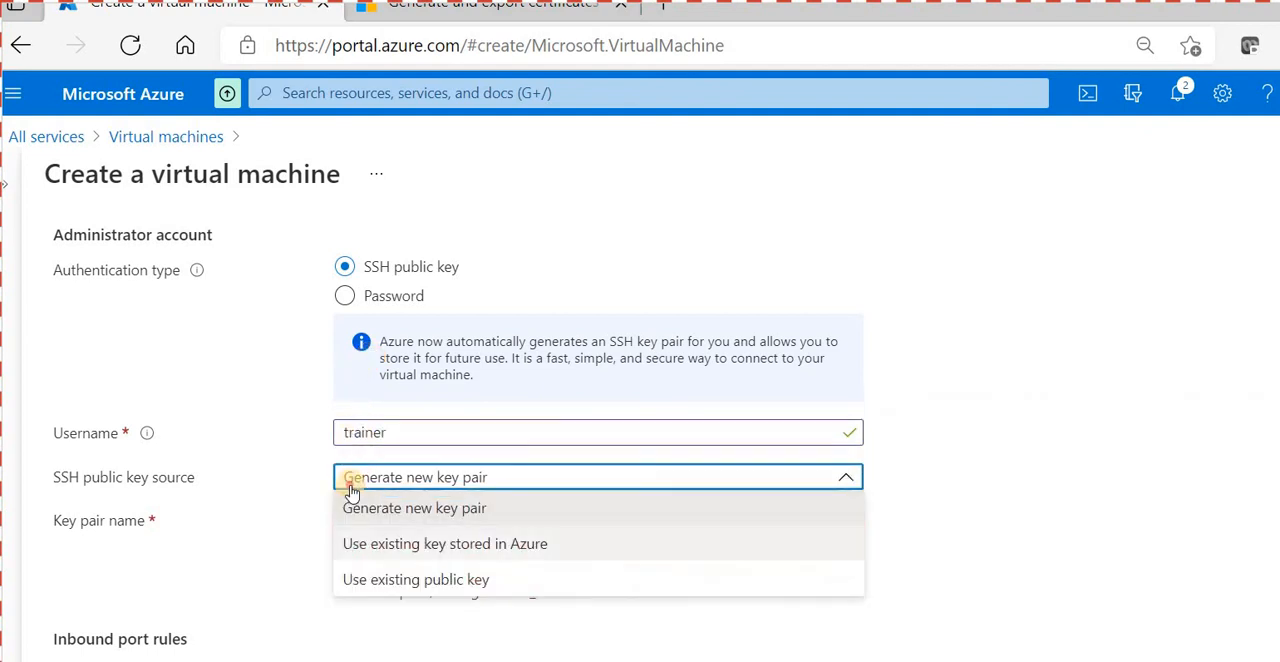
pyautogui.click(450, 579)
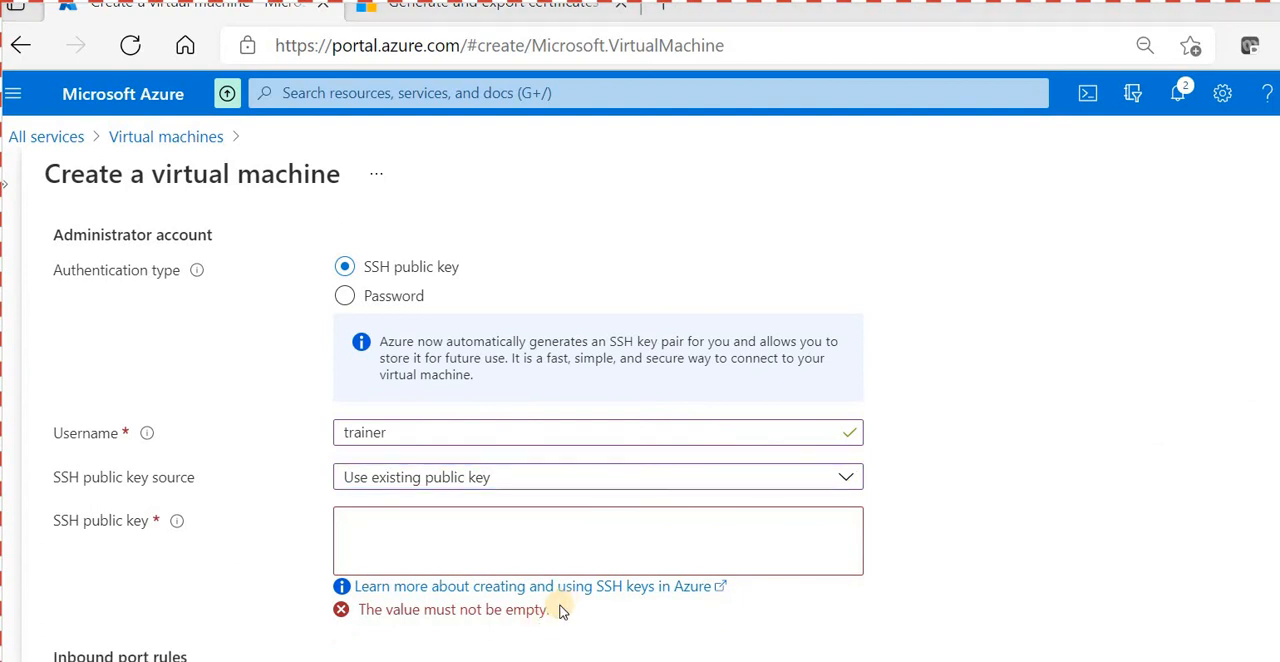
# - Output .ssh\id_rsa.pub with cat in PowerShell, and copy the public key into the virtual machine's SSH public key field
pyautogui.hotkey('alt', 'Tab')
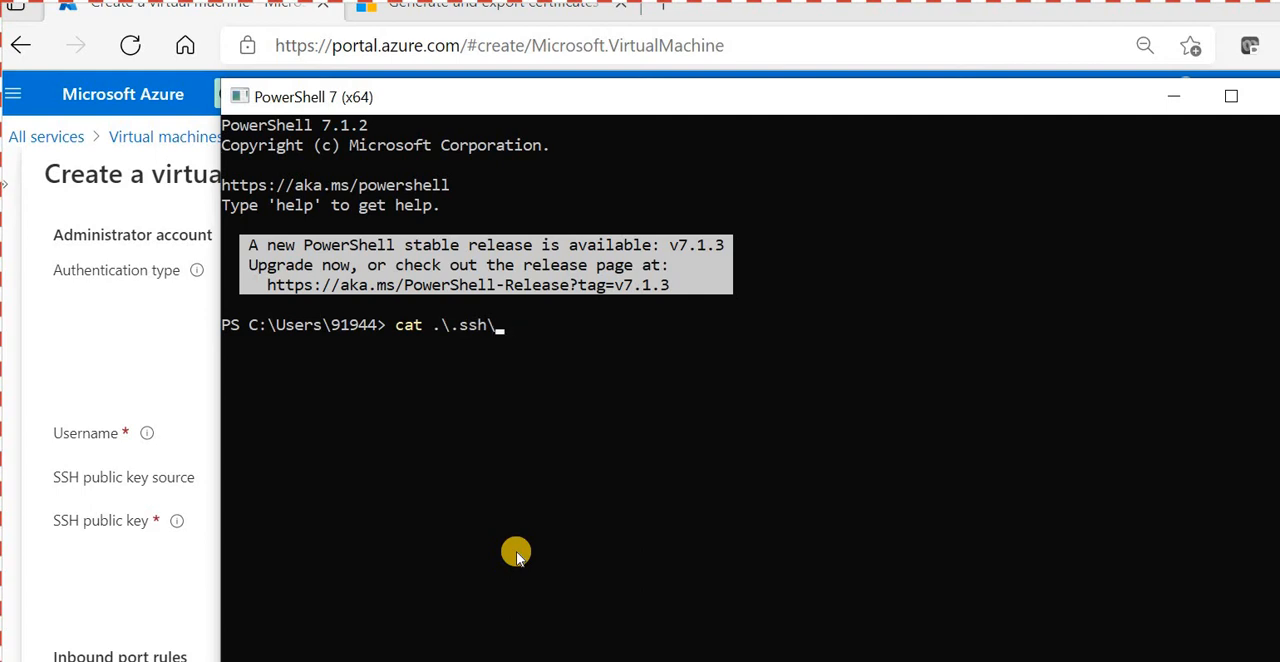
pyautogui.press('Return')
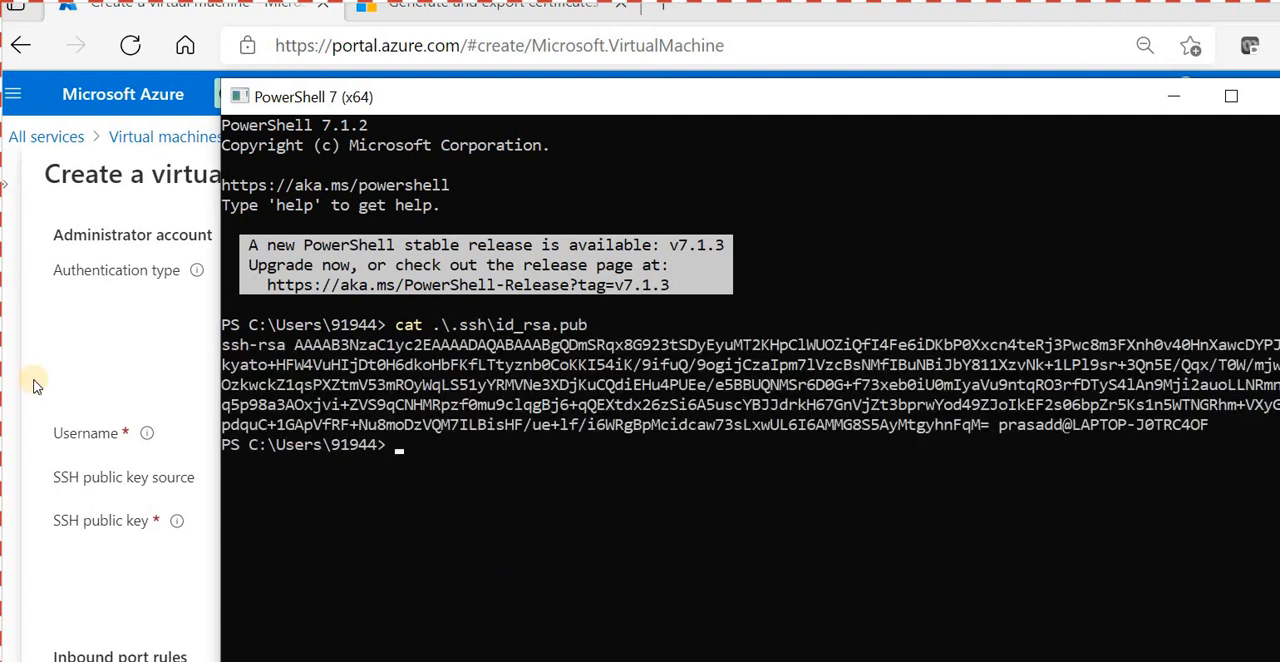
pyautogui.moveTo(226, 345); pyautogui.dragTo(1205, 425)
pyautogui.rightClick(1099, 395)
pyautogui.hotkey('alt', 'Tab')
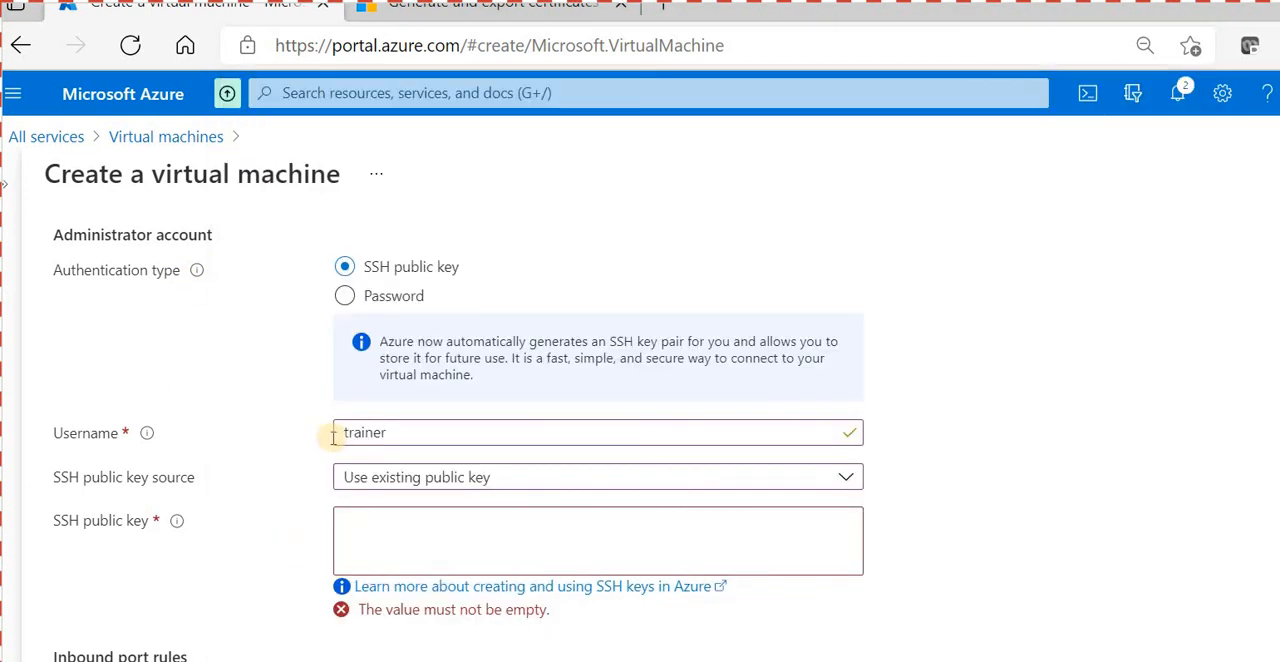
pyautogui.hotkey('ctrl', 'v')
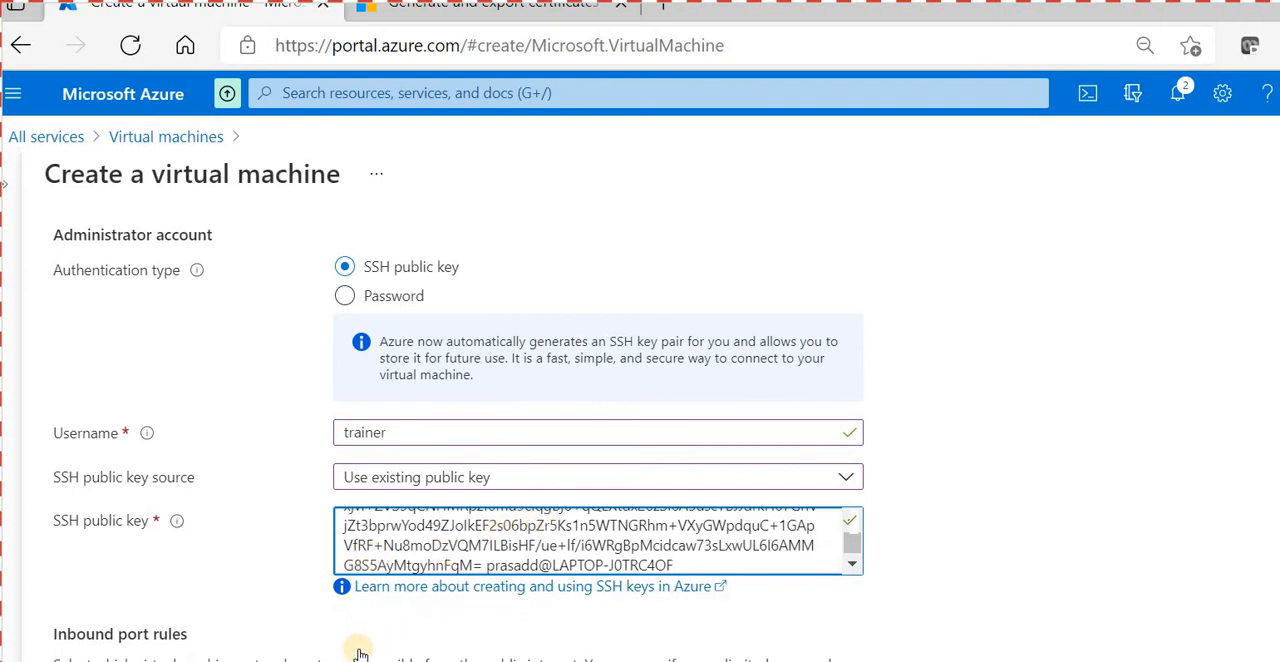
# - Keep the default disk options and configure networking with vnet-westus, mgmt-subnet (102.10.0.0/24) and no public IP
pyautogui.scroll(-3, 270, 500)
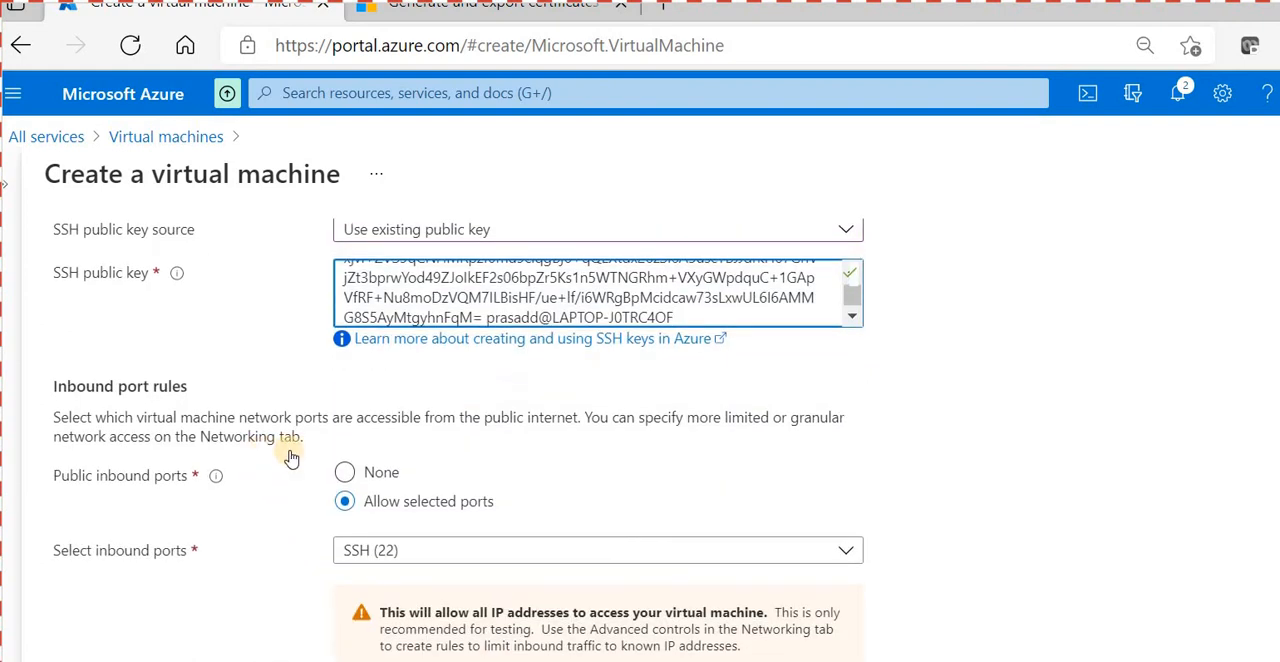
pyautogui.click(368, 652)
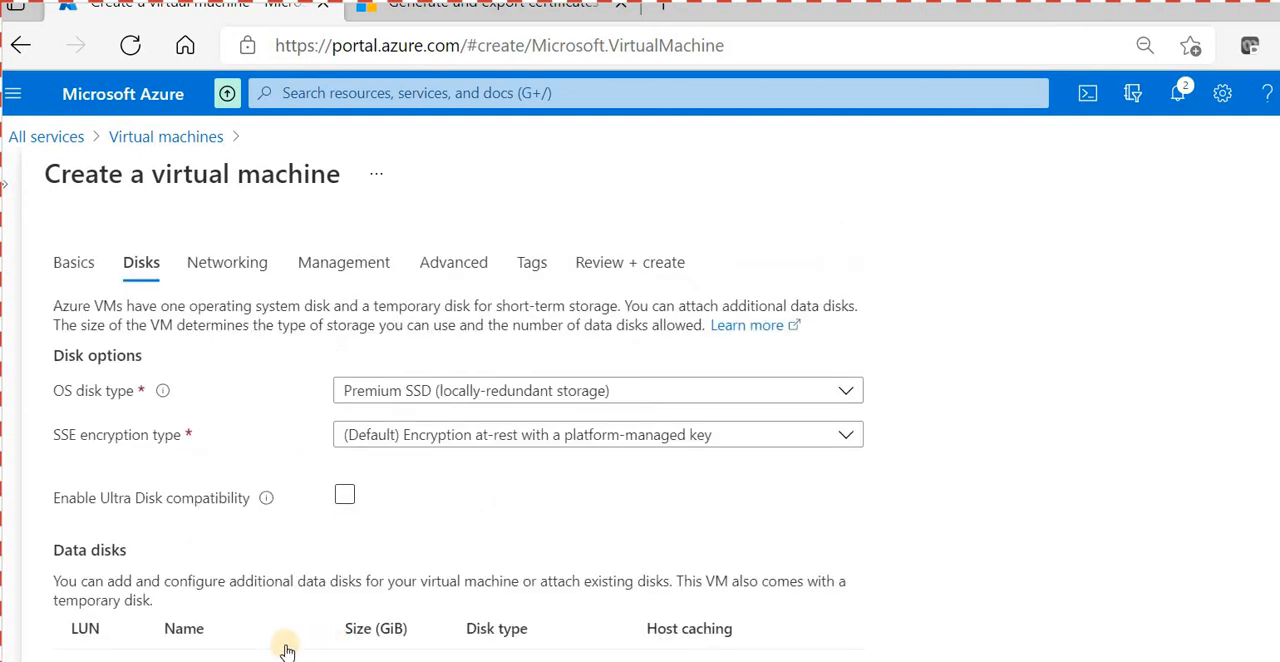
pyautogui.click(350, 651)
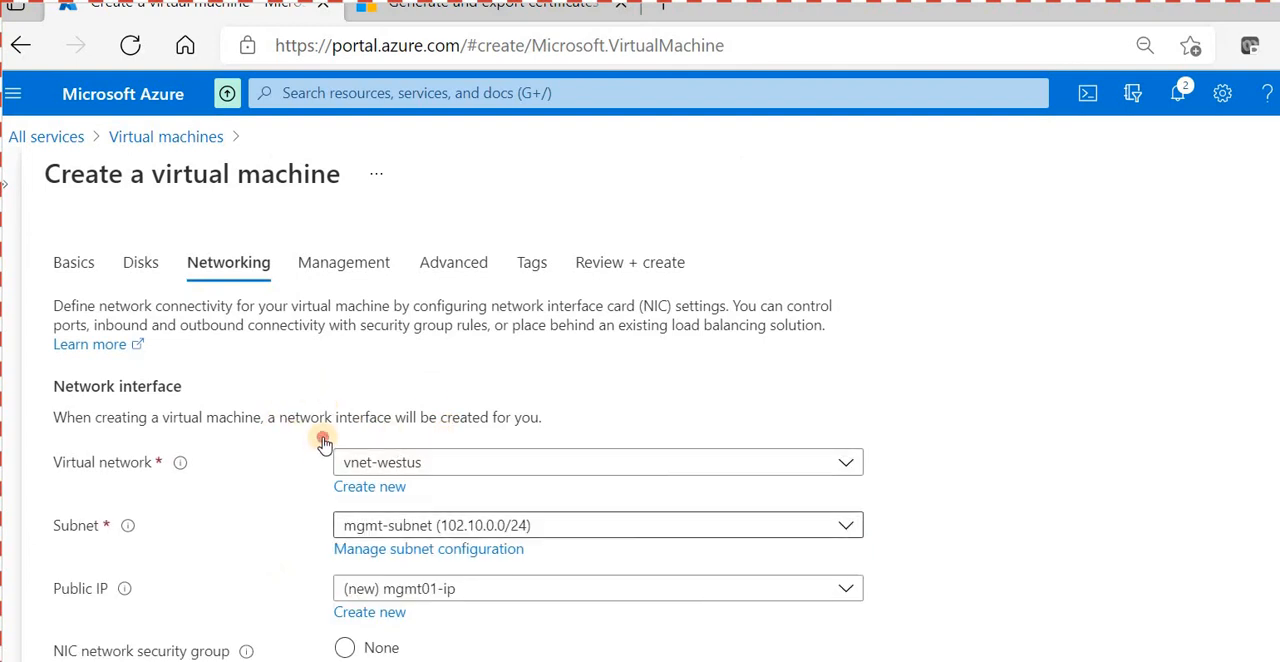
pyautogui.click(298, 515)
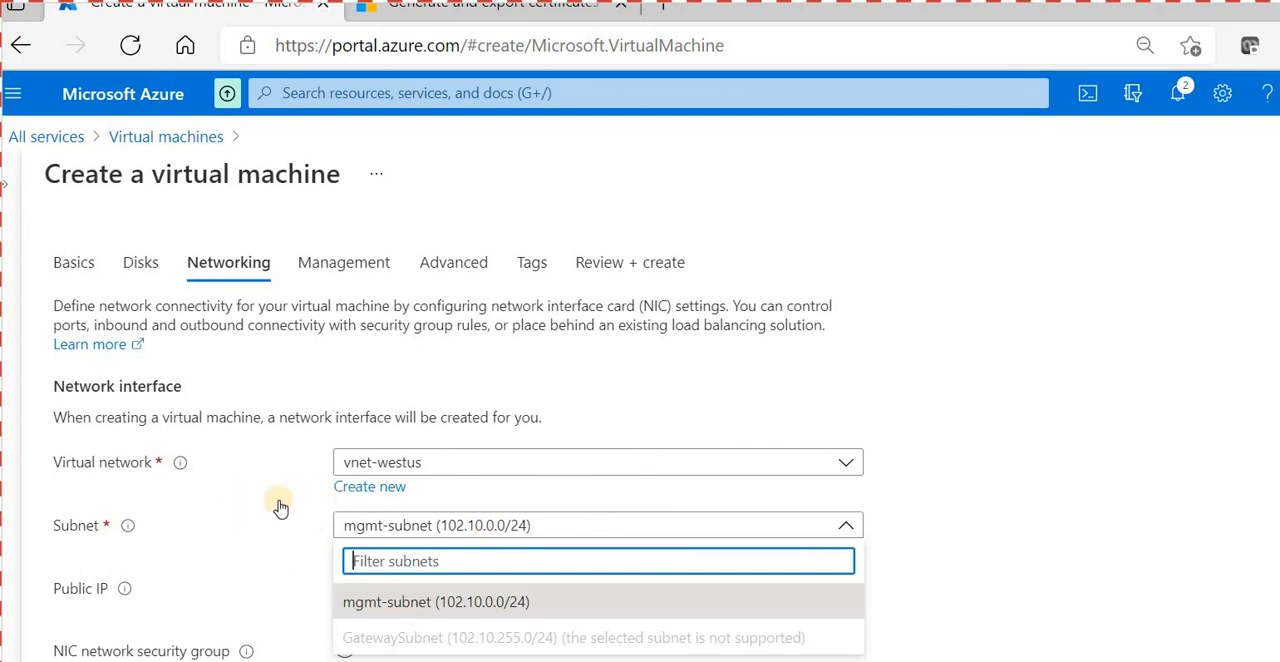
pyautogui.click(427, 466)
pyautogui.scroll(-3, 430, 466)
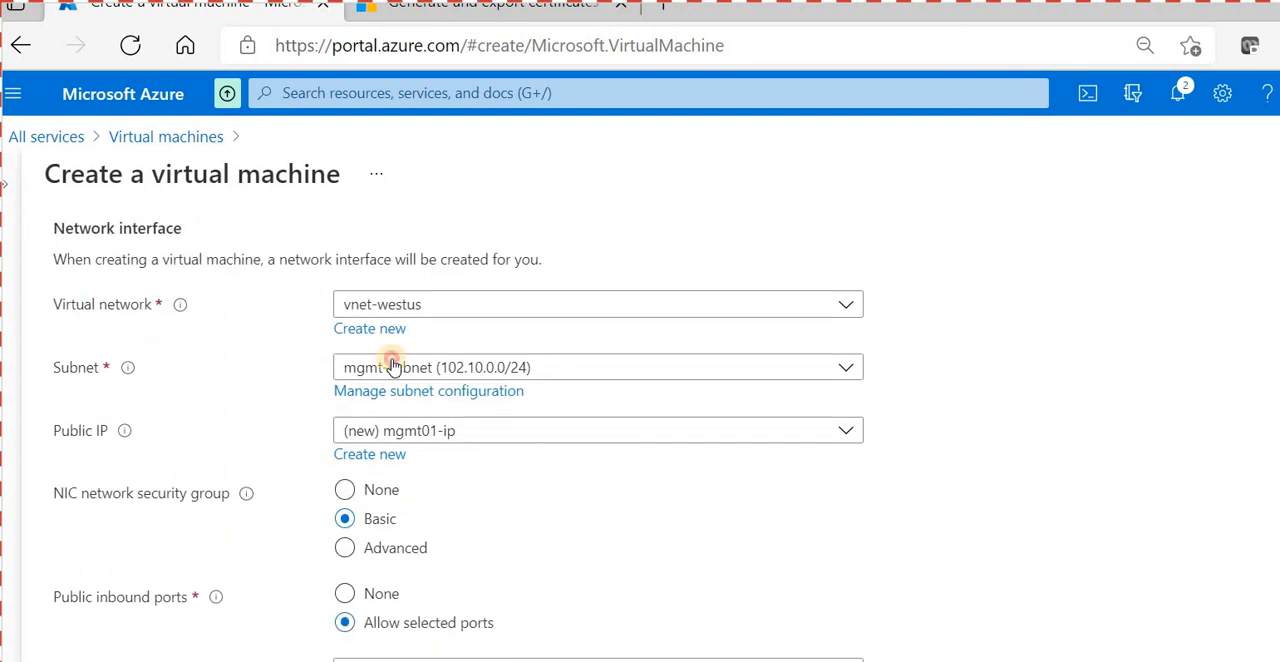
pyautogui.click(345, 428)
pyautogui.click(375, 497)
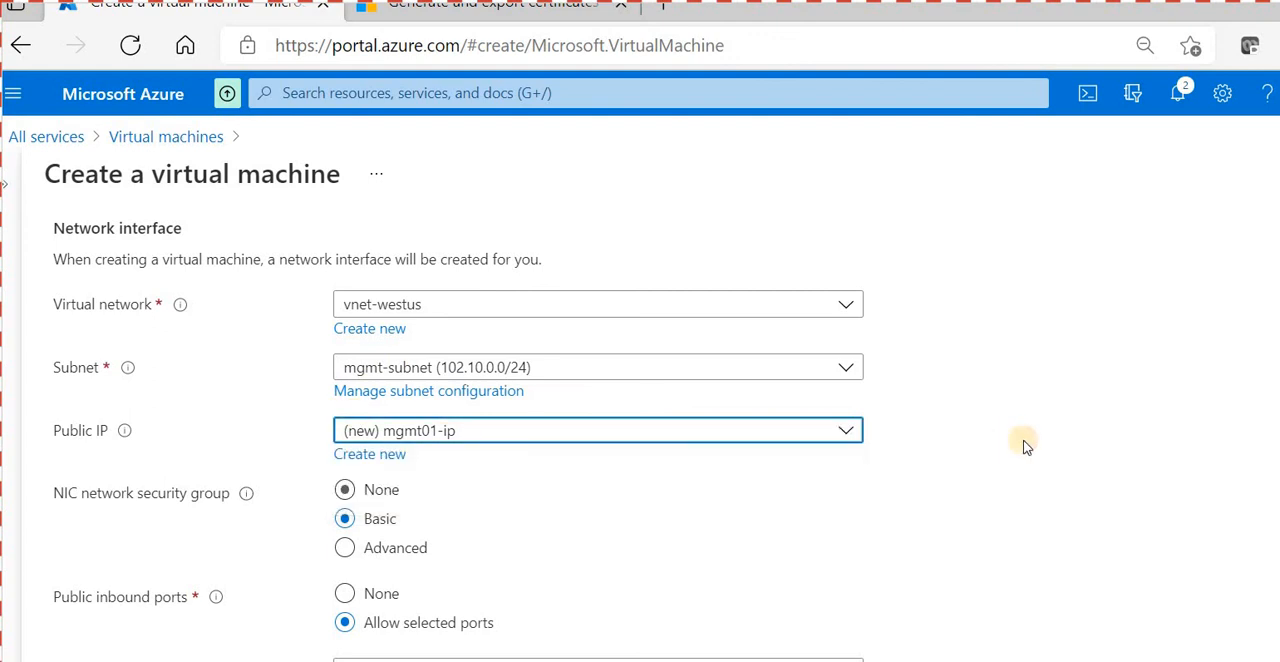
# - Disable boot diagnostics in the management options, then review and create the virtual machine
pyautogui.scroll(-6, 396, 511)
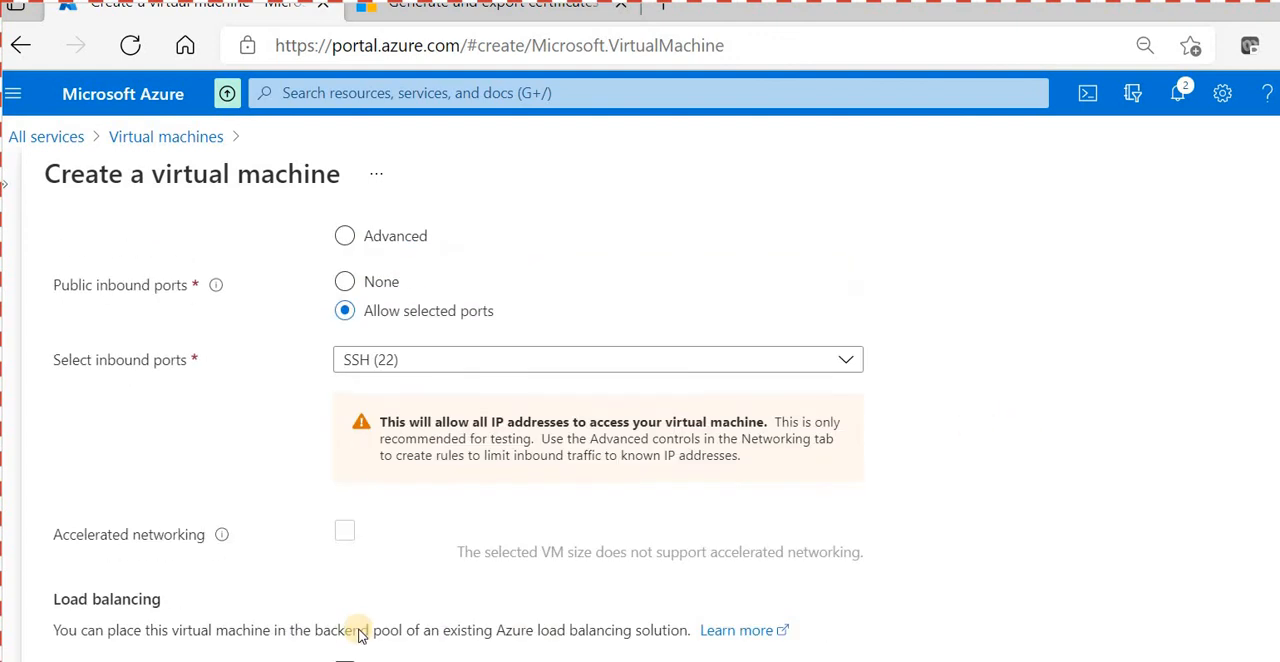
pyautogui.click(361, 650)
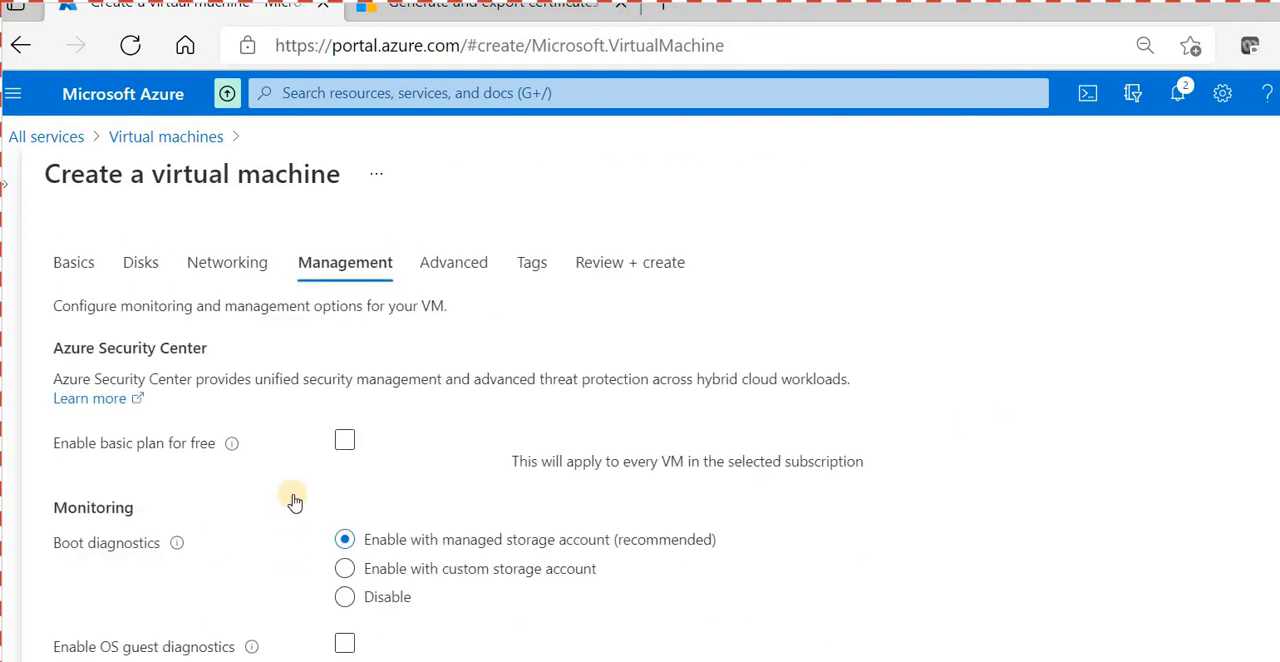
pyautogui.click(345, 604)
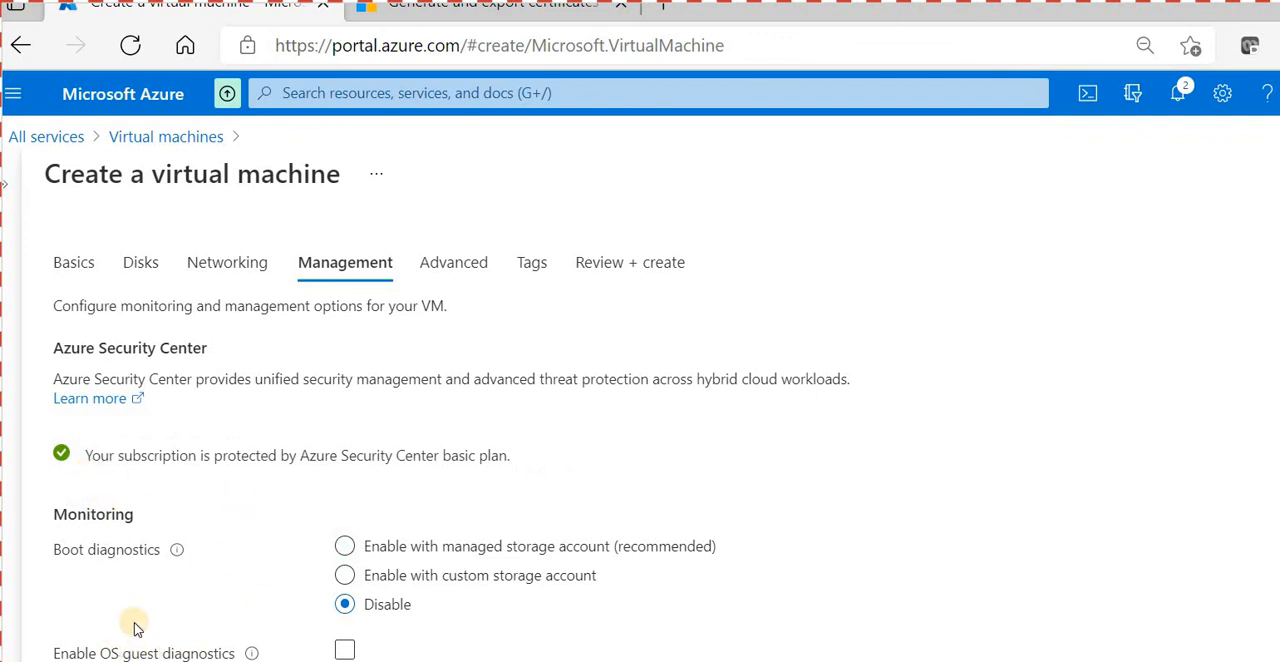
pyautogui.click(96, 652)
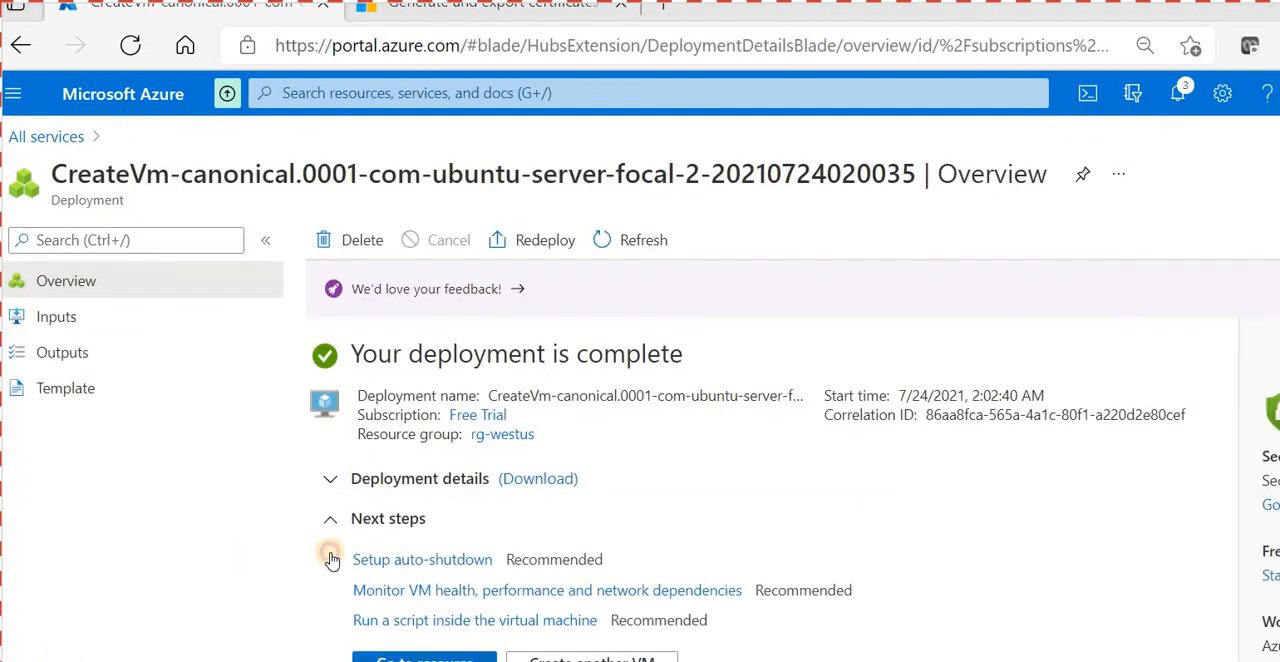
# - Open the deployed mgmt01 resource and copy its private IP address from the networking properties
pyautogui.click(332, 560)
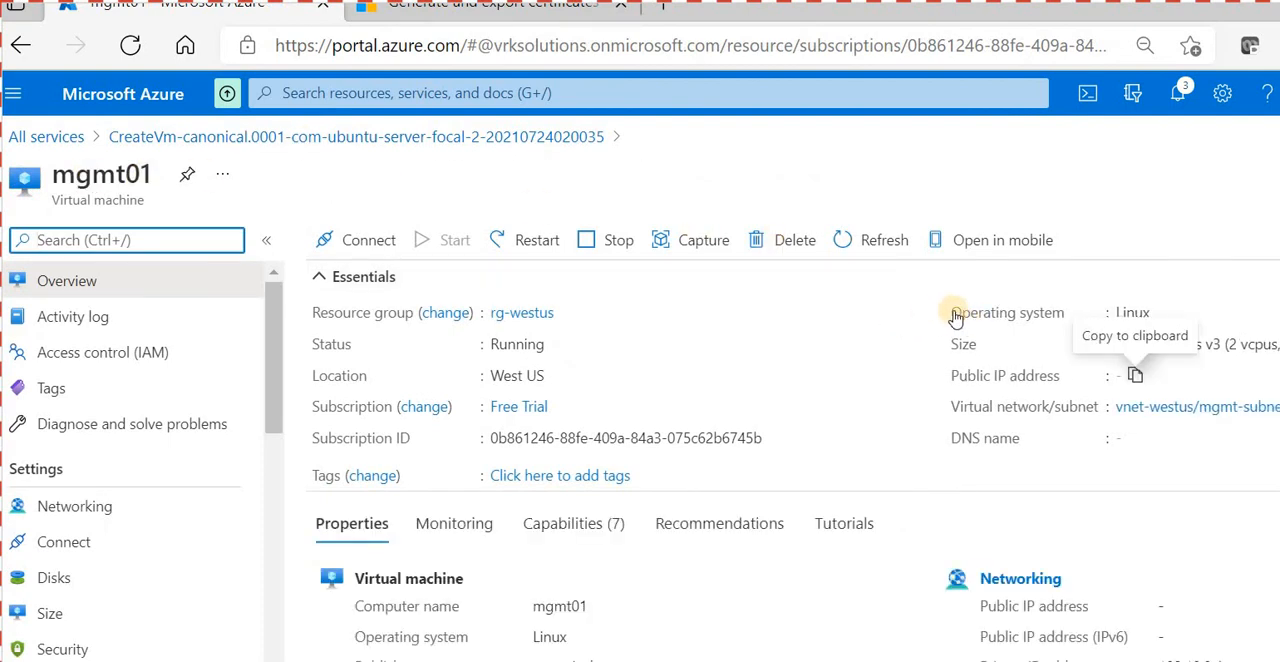
pyautogui.scroll(-1, 880, 500)
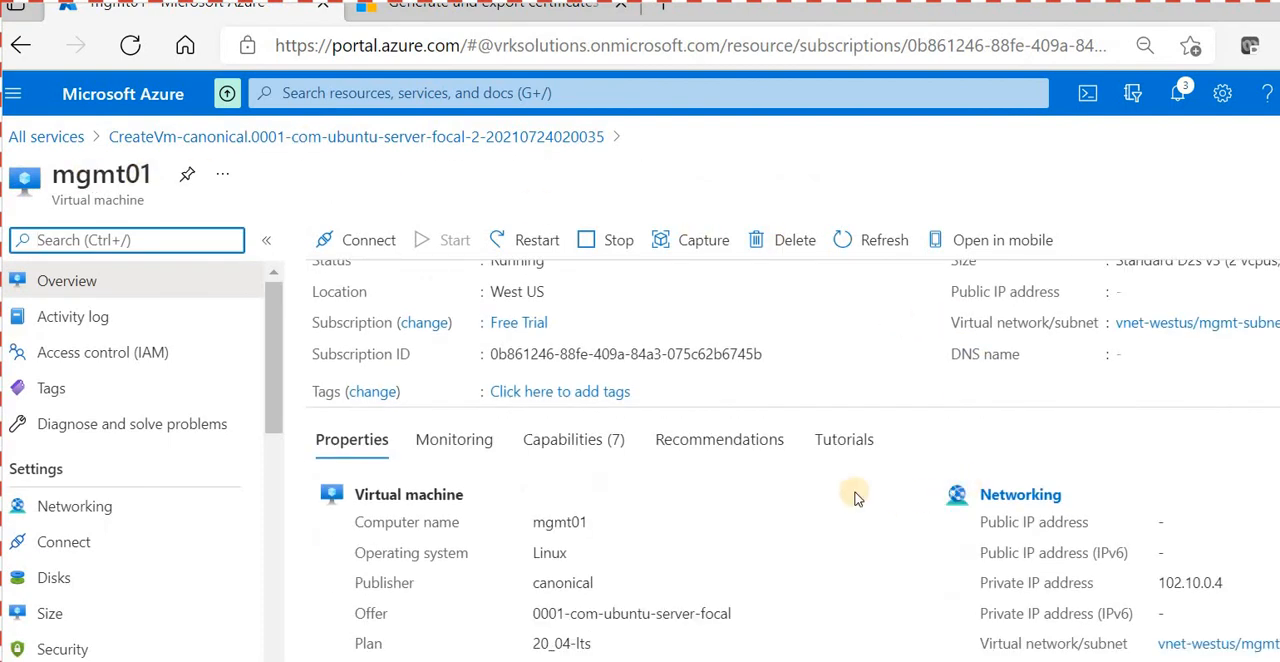
pyautogui.doubleClick(1190, 583)
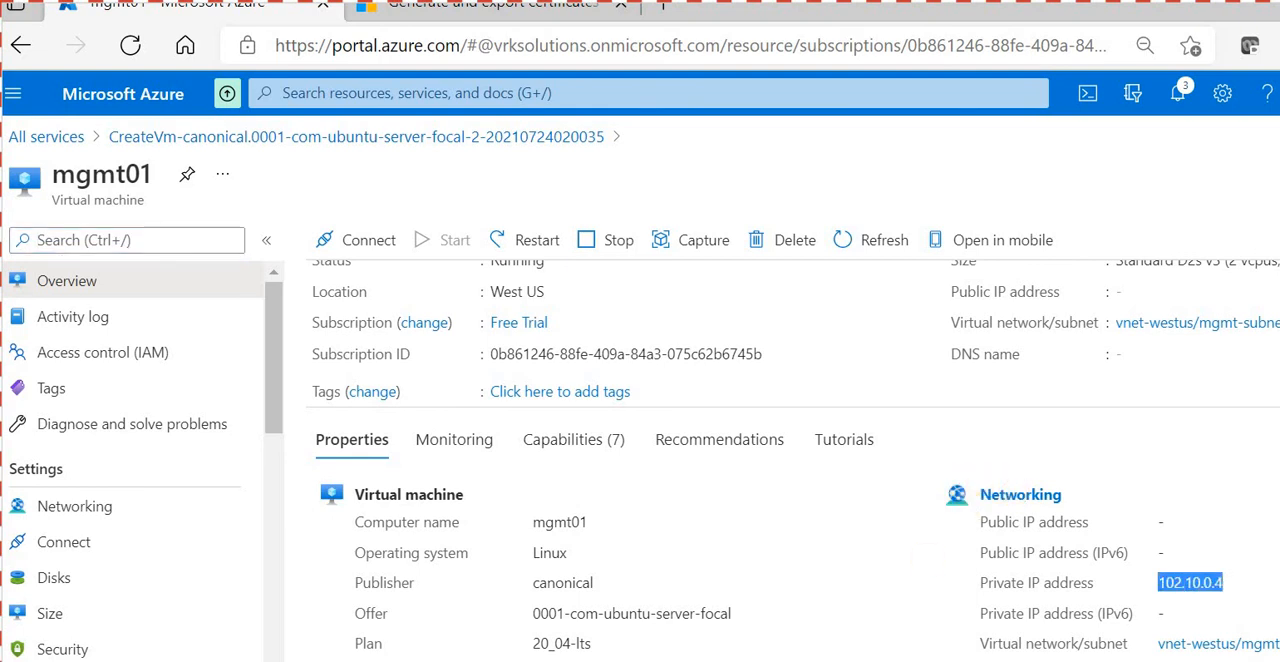
pyautogui.hotkey('alt', 'Tab')
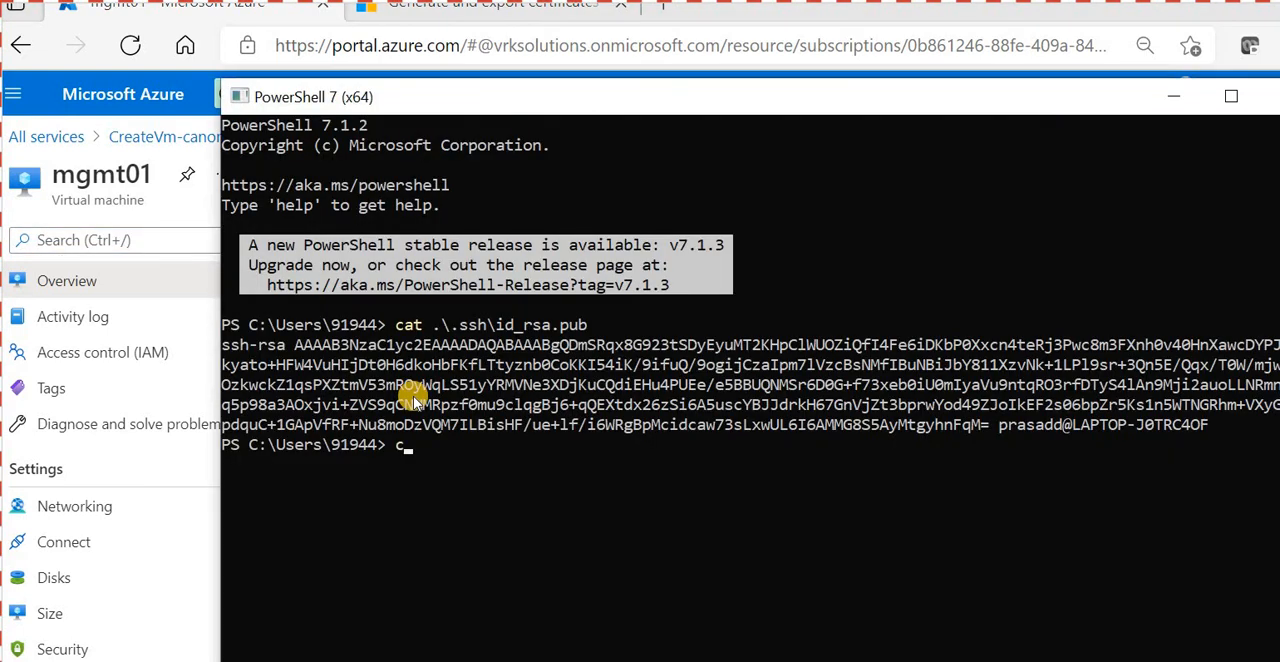
pyautogui.write('clear')
pyautogui.press('Return')
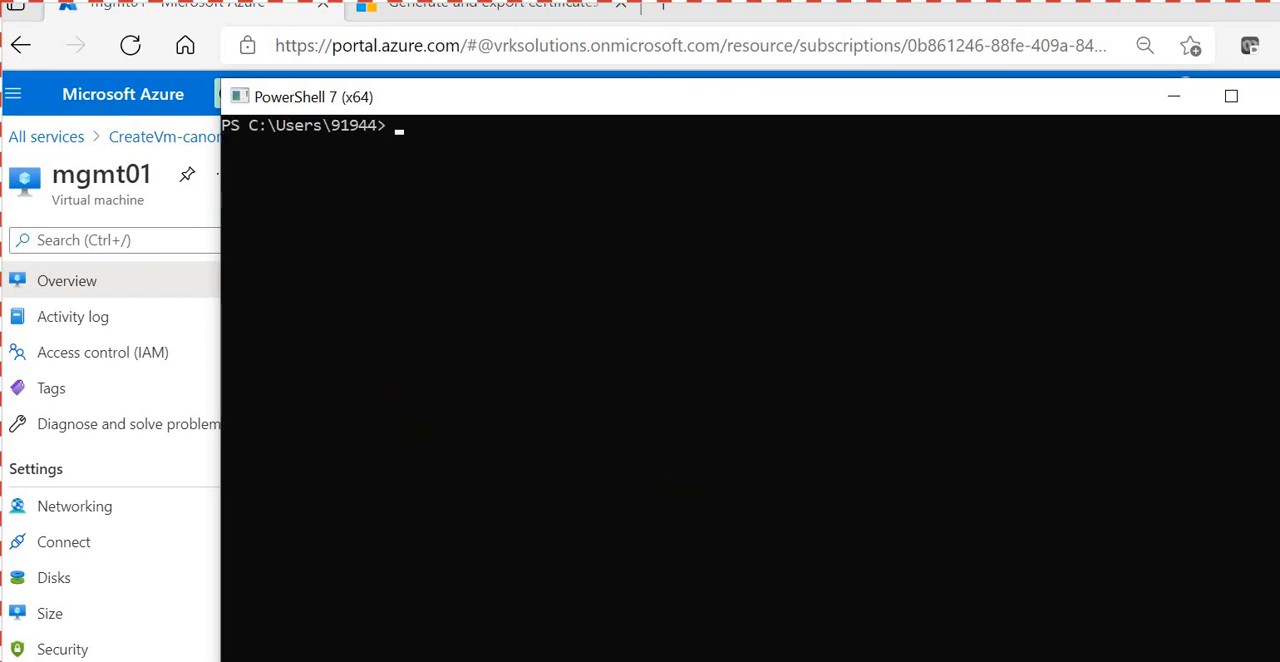
pyautogui.hotkey('alt', 'Tab')
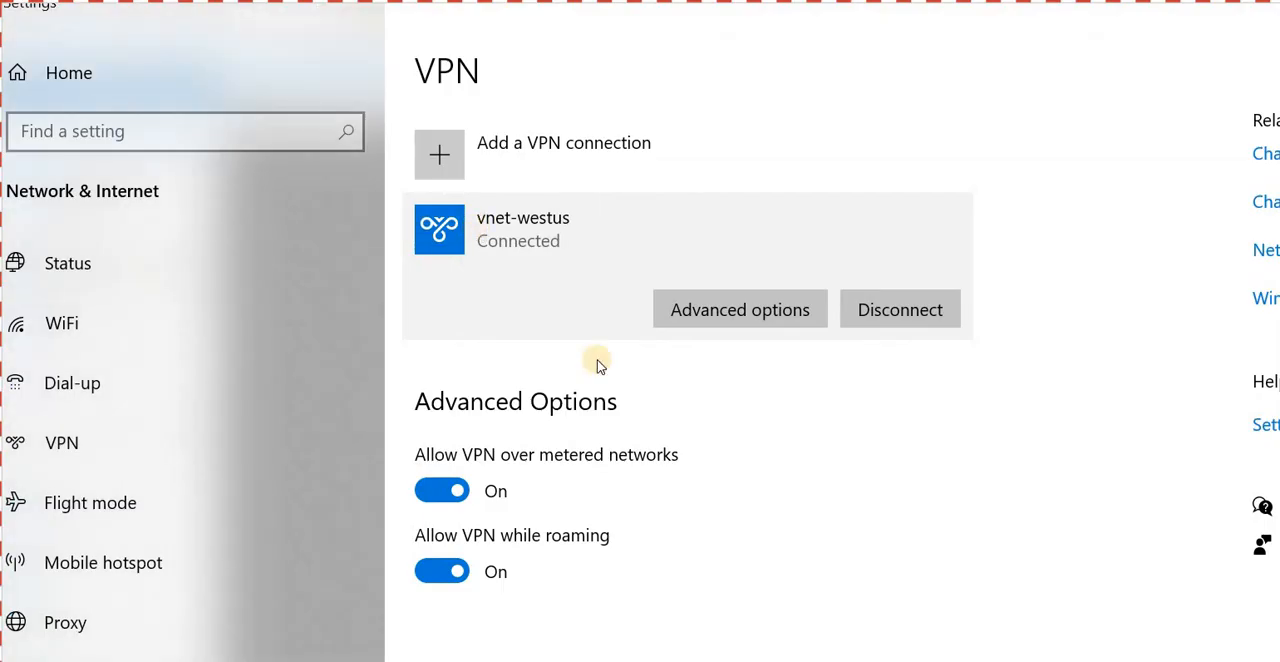
pyautogui.hotkey('alt', 'Tab')
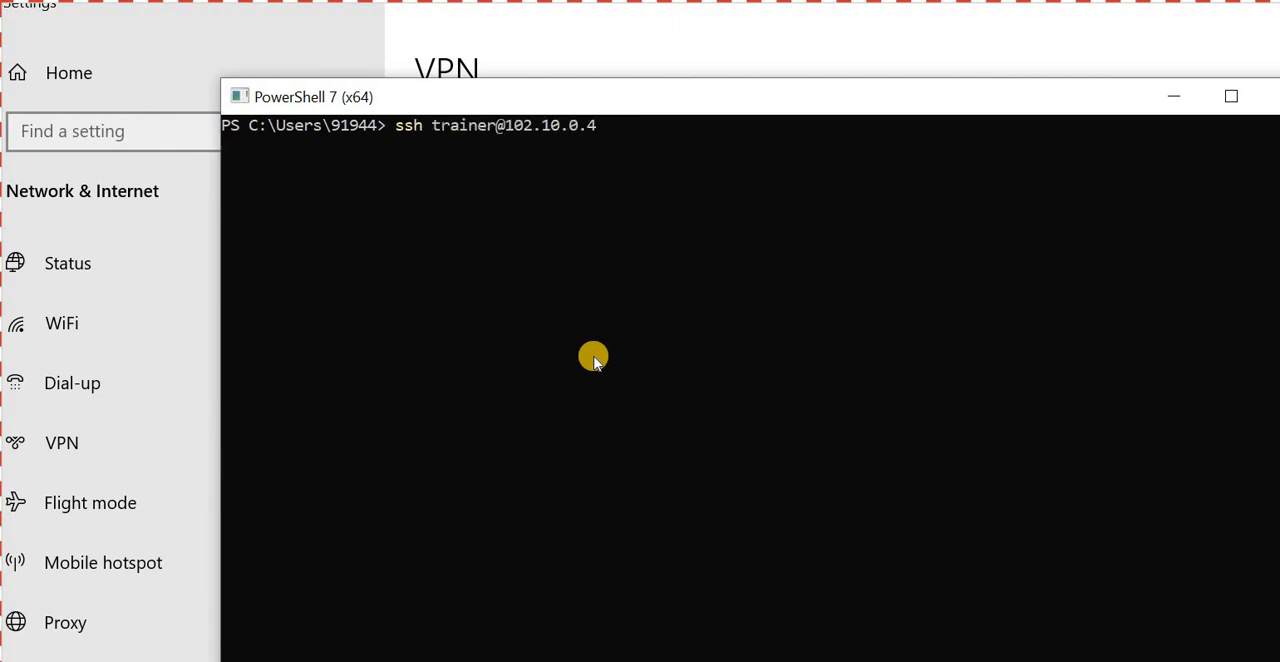
pyautogui.press('Return')
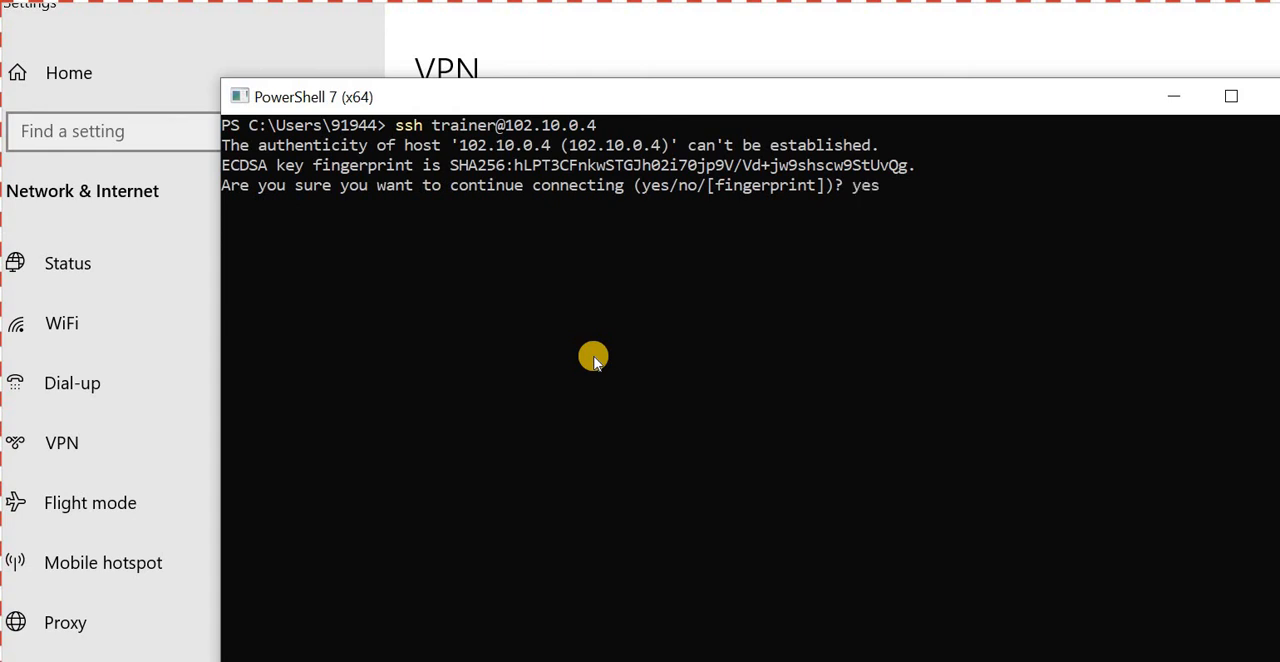
pyautogui.press('Return')
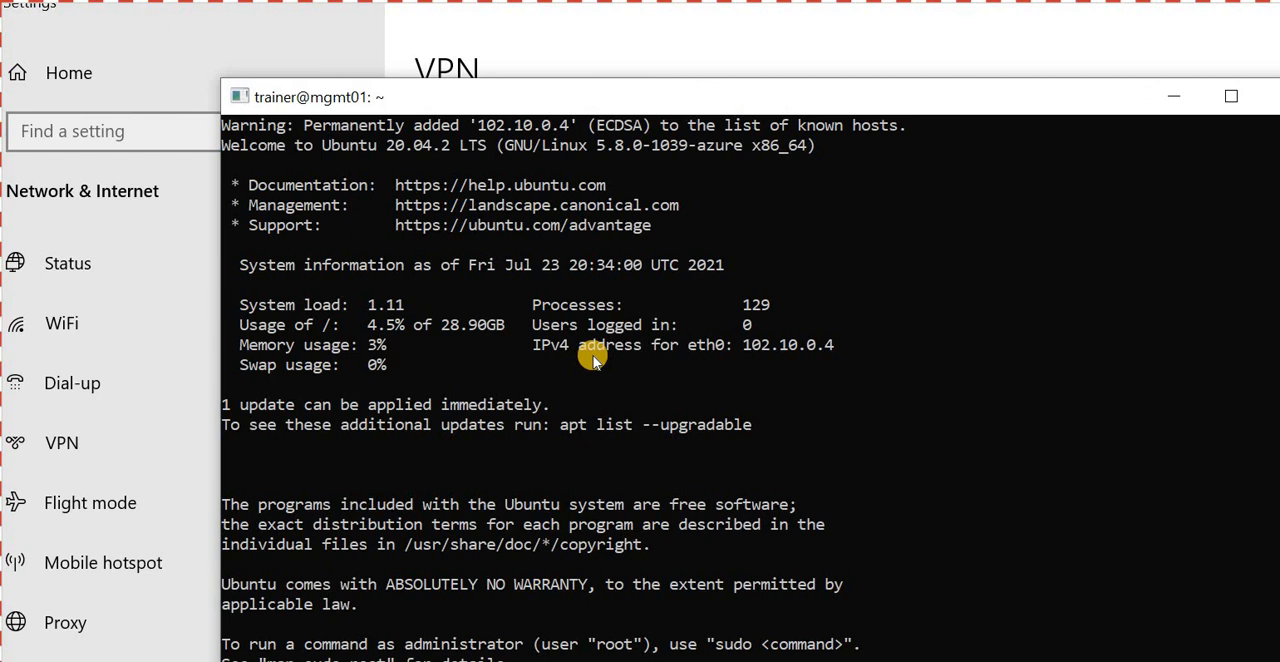
# - Look at the network diagram in Paint and switch to the task list in Visual Studio Code
pyautogui.hotkey('alt', 'Tab')
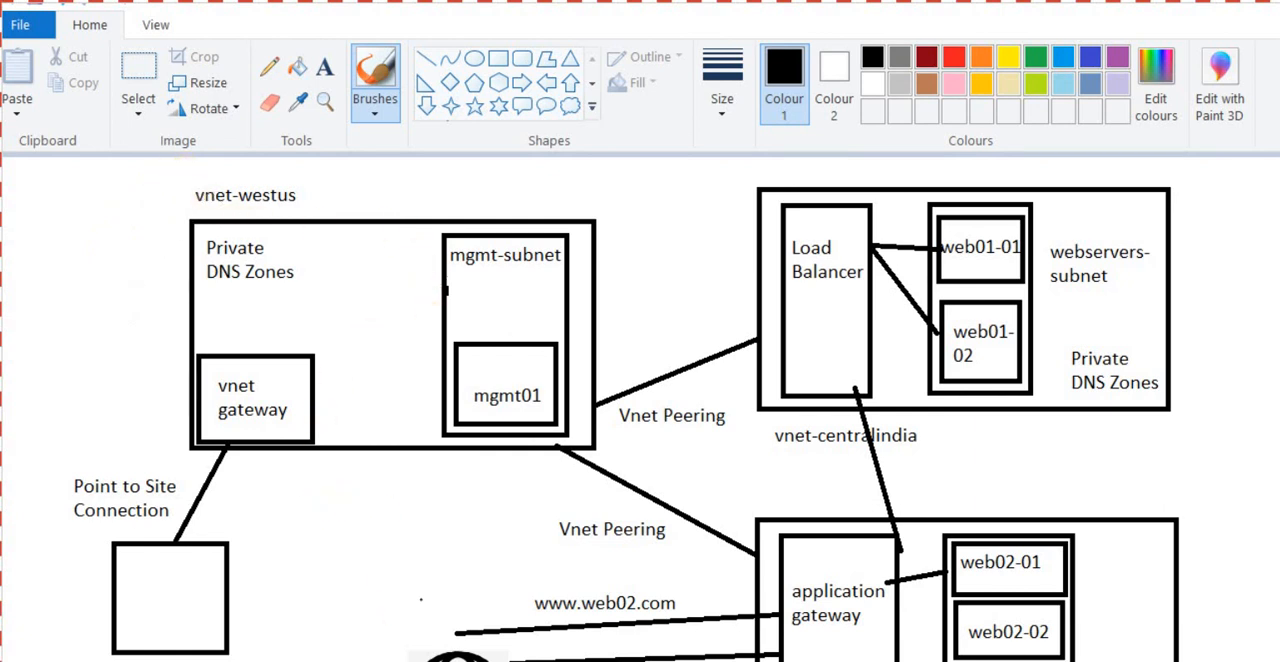
pyautogui.hotkey('alt', 'Tab')
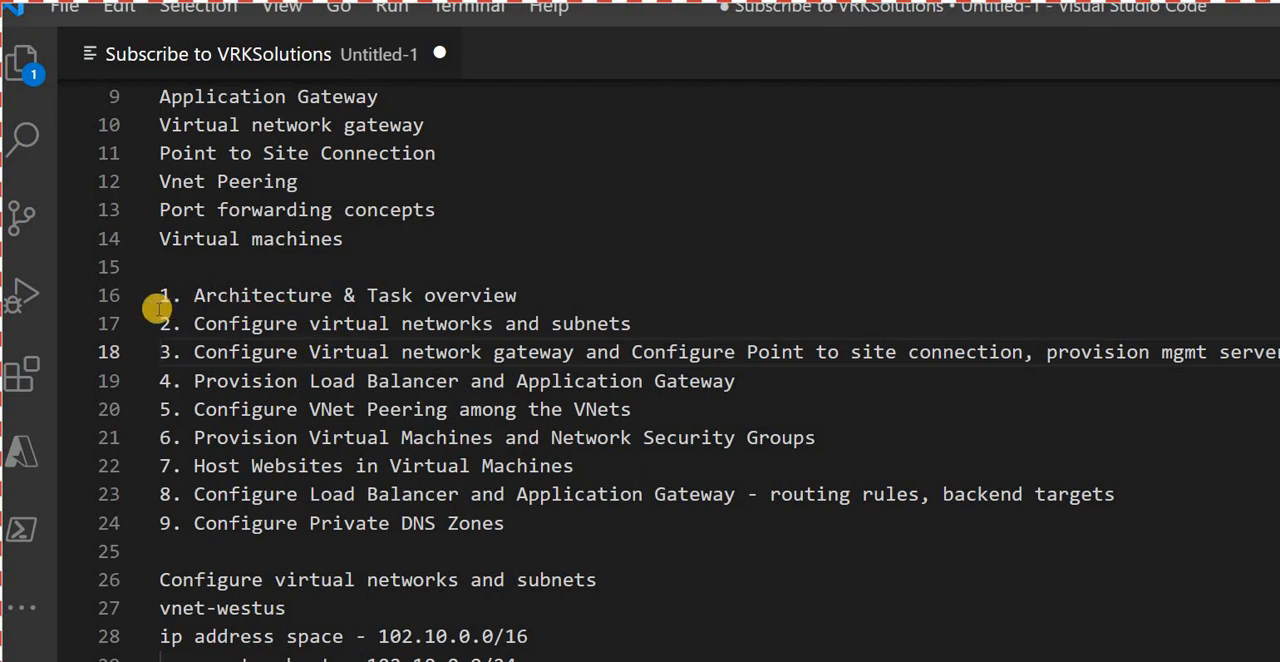